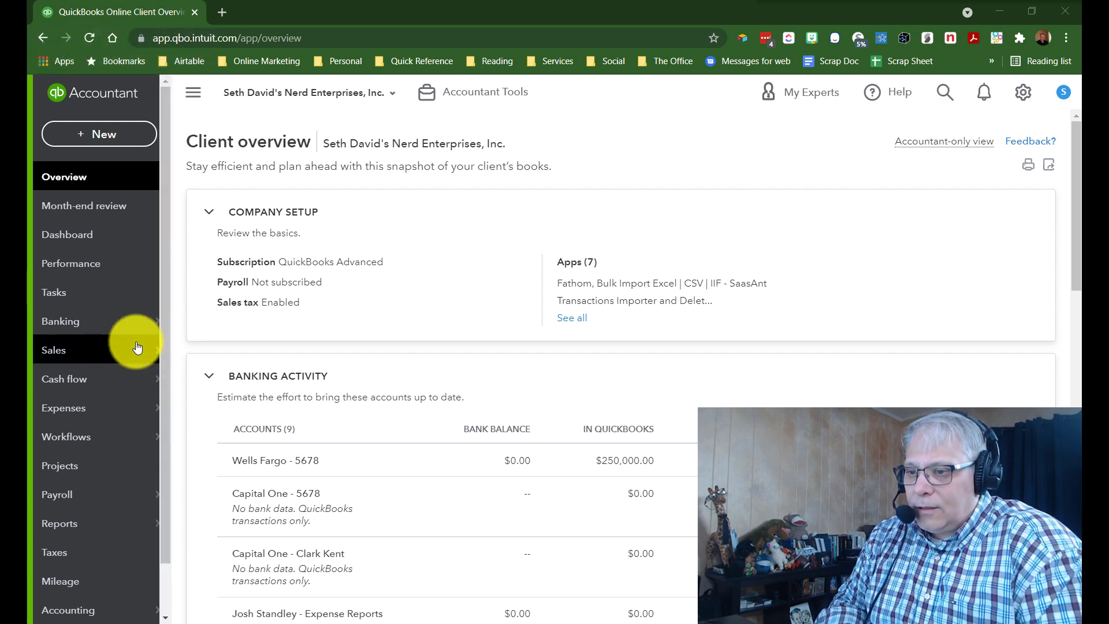
- Open the Chart of Accounts and scroll down to the Capital One - 5678 accounts
mouse_move(103, 366)
mouse_move(84, 524)
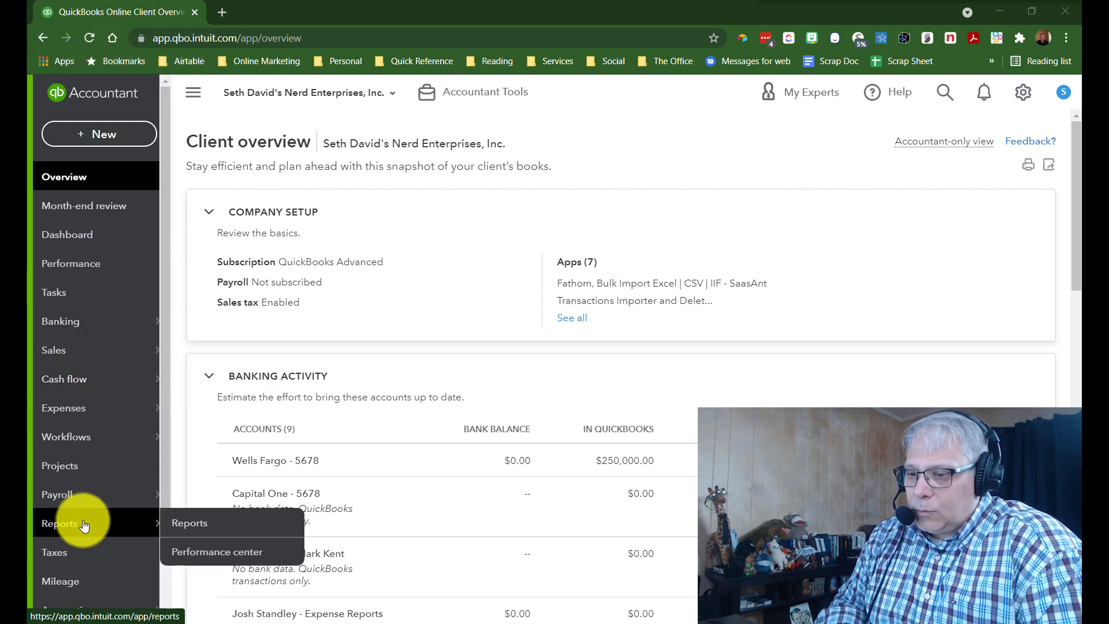
scroll(83, 525, down, 1)
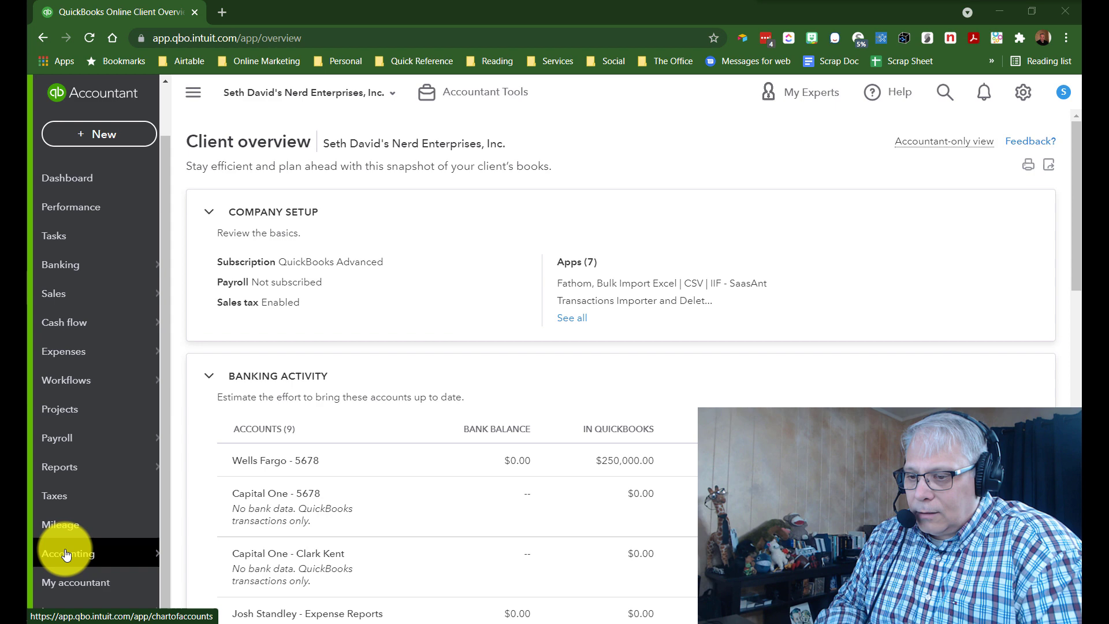
mouse_move(75, 553)
click(255, 569)
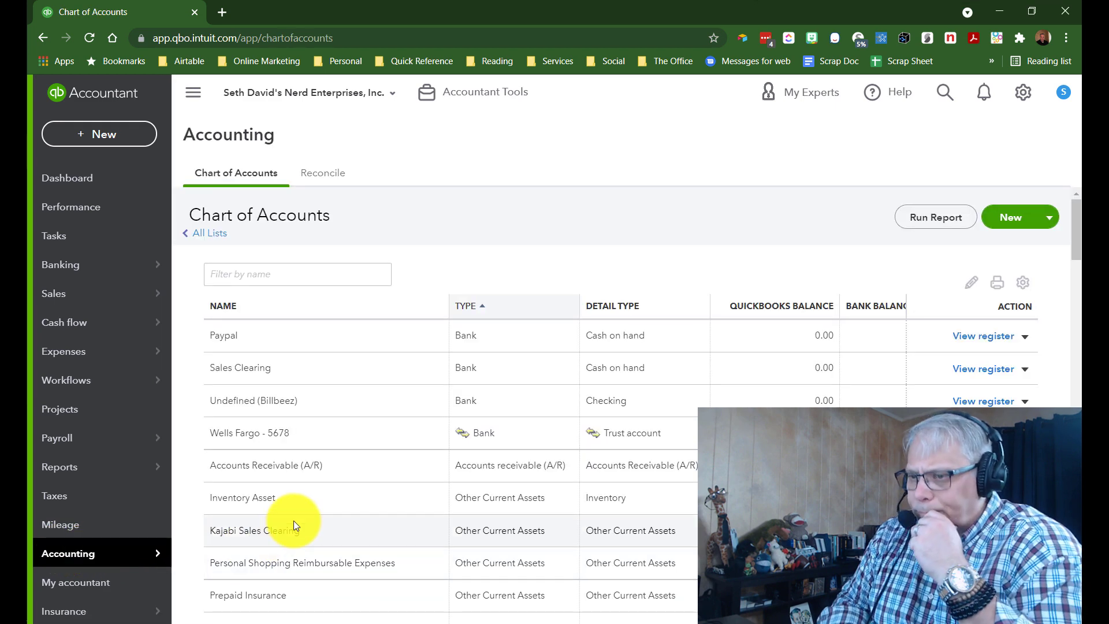
scroll(334, 490, down, 1)
scroll(337, 494, down, 5)
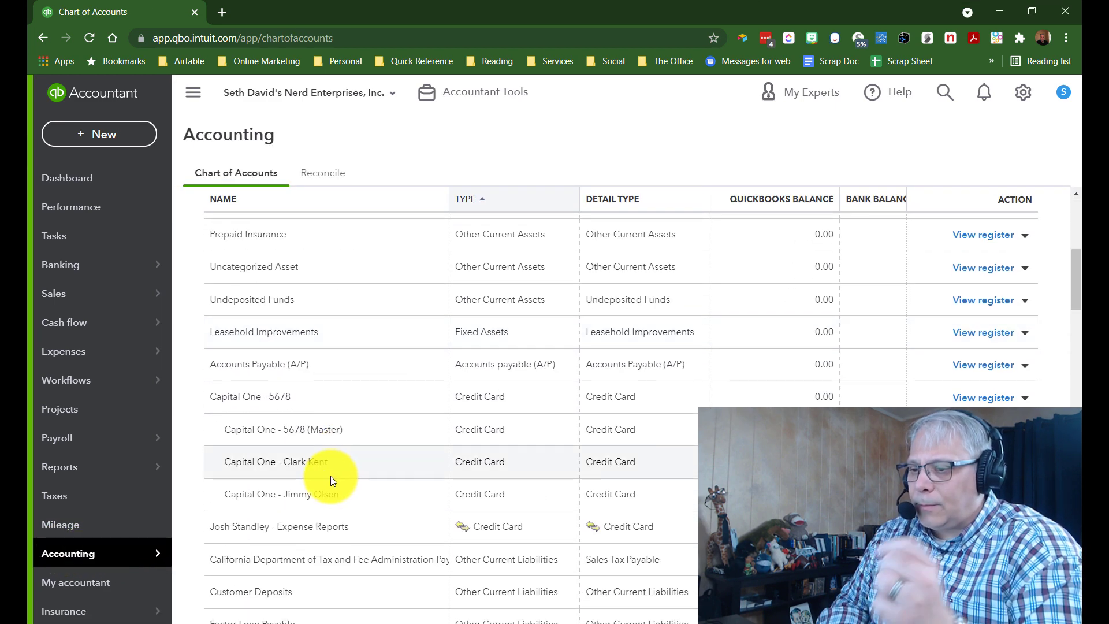
drag(348, 432, 224, 430)
scroll(256, 416, down, 3)
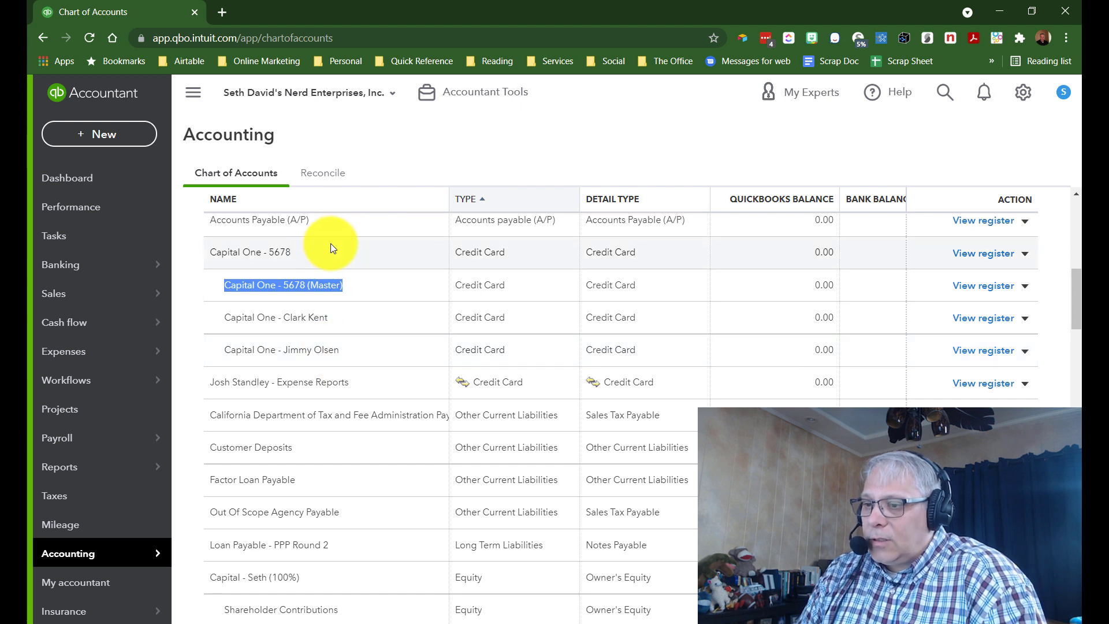
- Highlight the Capital One - 5678 parent account and its Master sub-account names
click(292, 250)
drag(305, 252, 191, 253)
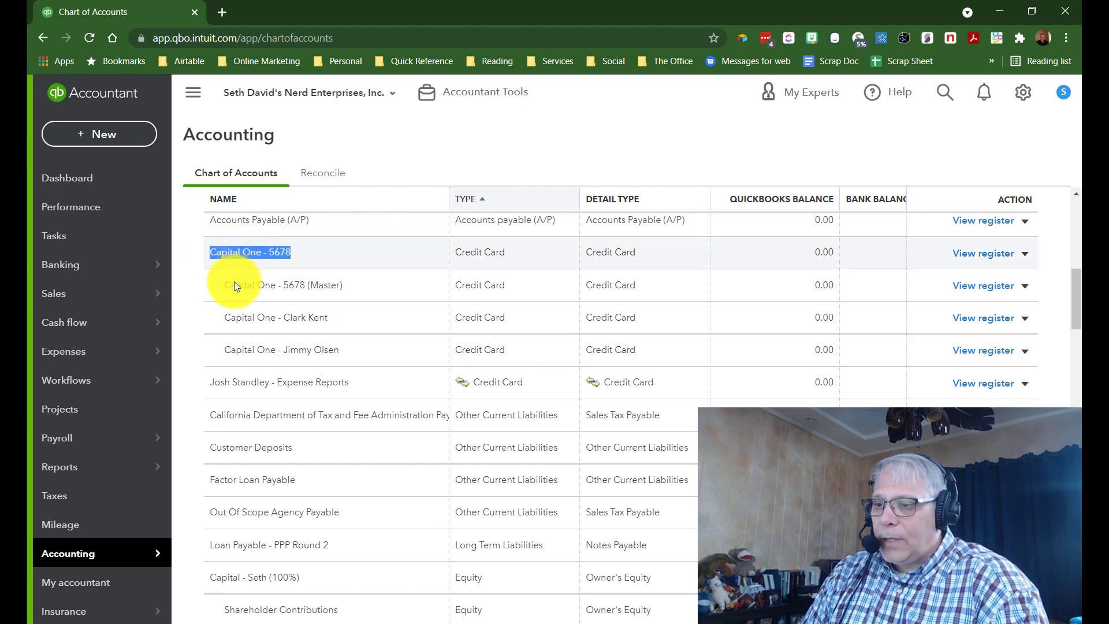
drag(222, 285, 359, 289)
click(359, 289)
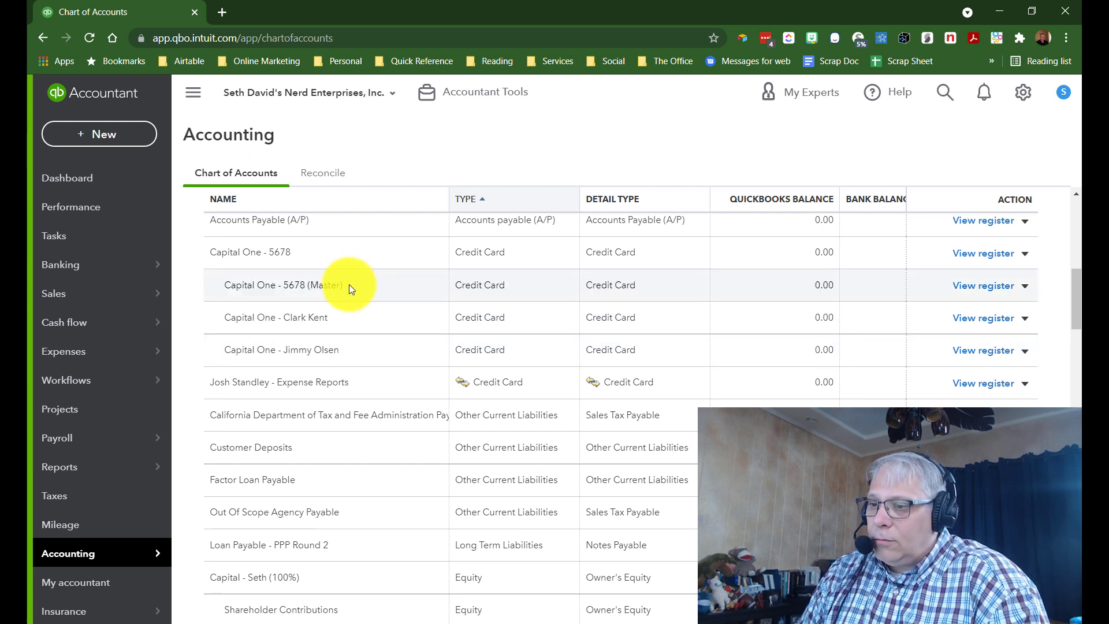
drag(349, 285, 227, 284)
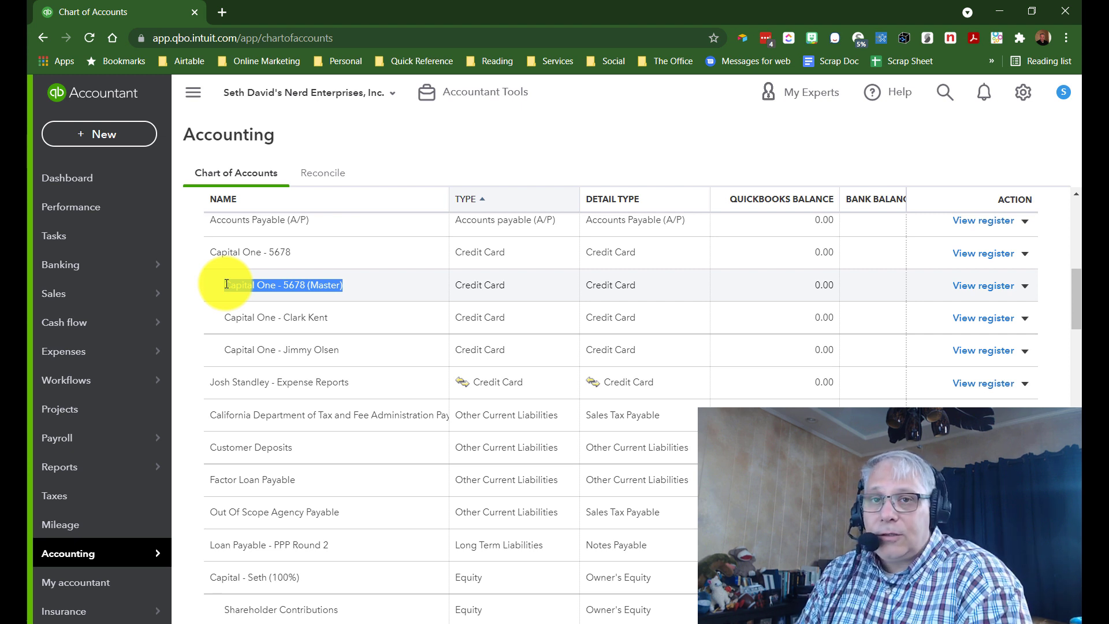
mouse_move(91, 265)
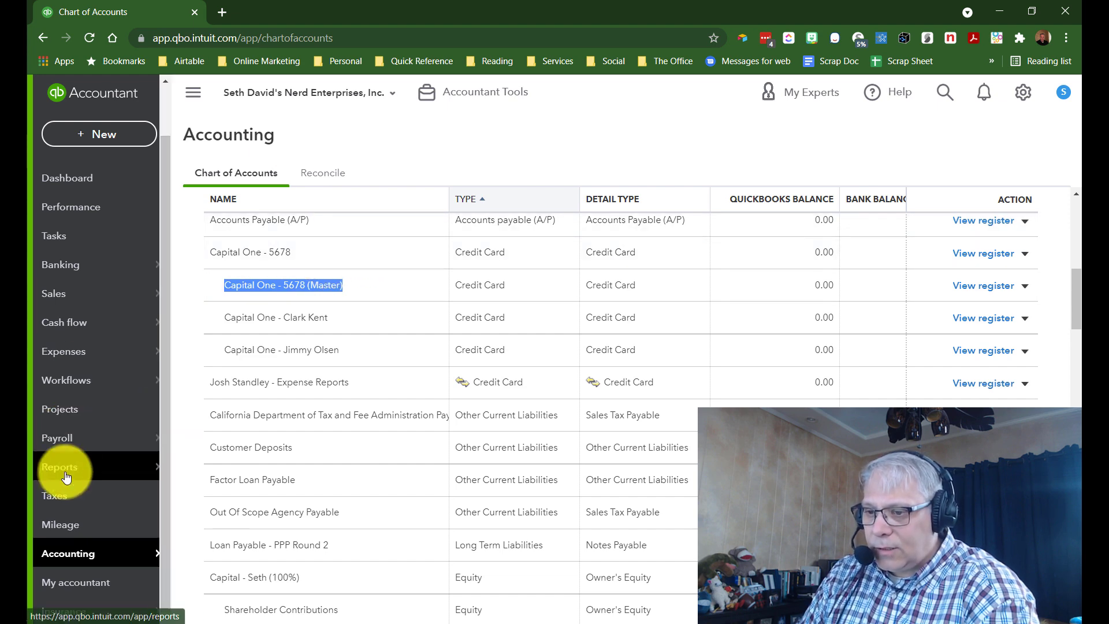
- Duplicate the Chart of Accounts tab and open the Balance Sheet report in the new tab
right_click(124, 8)
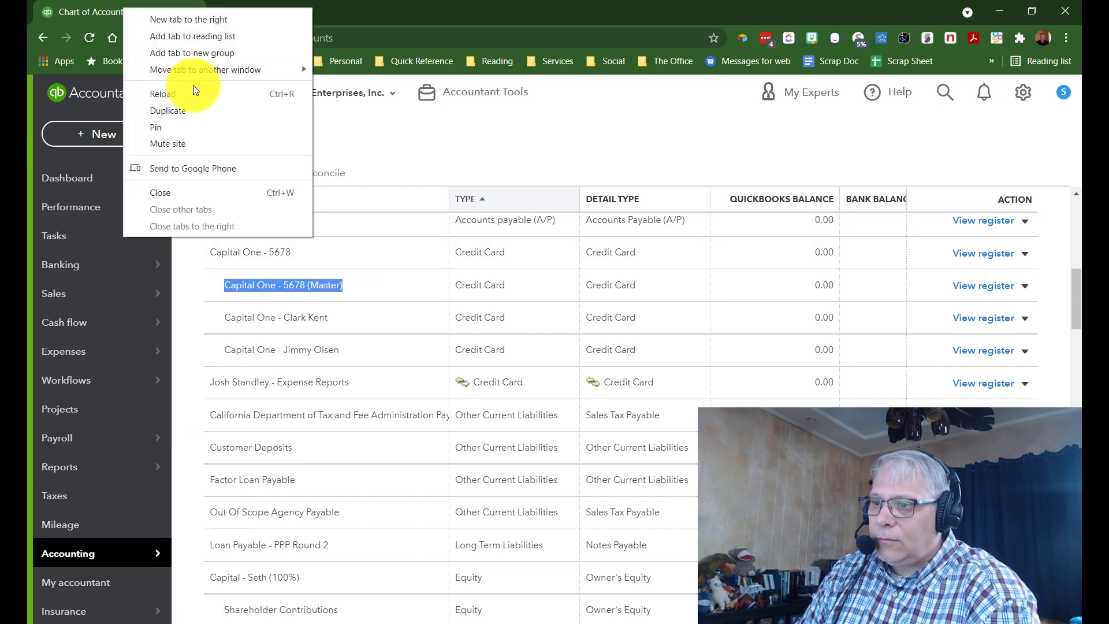
click(160, 110)
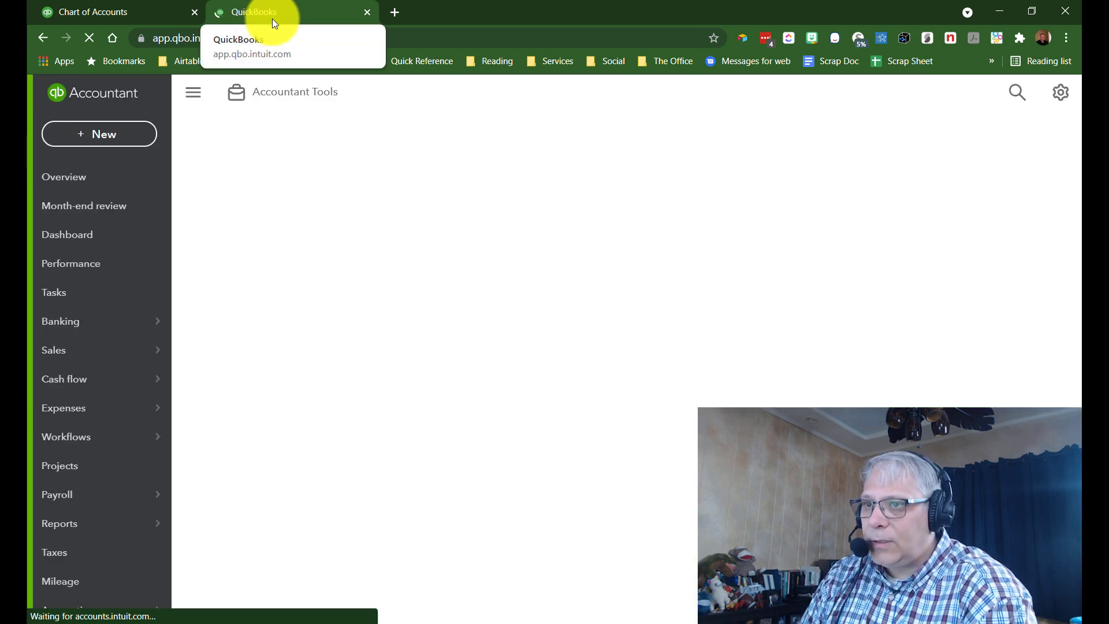
click(70, 523)
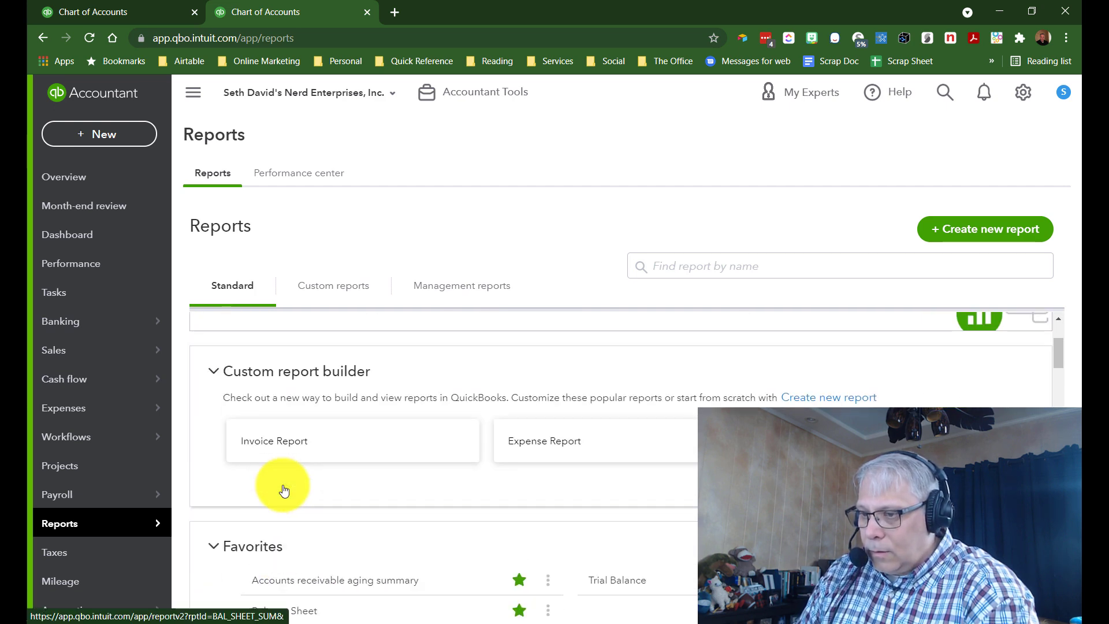
scroll(293, 464, down, 5)
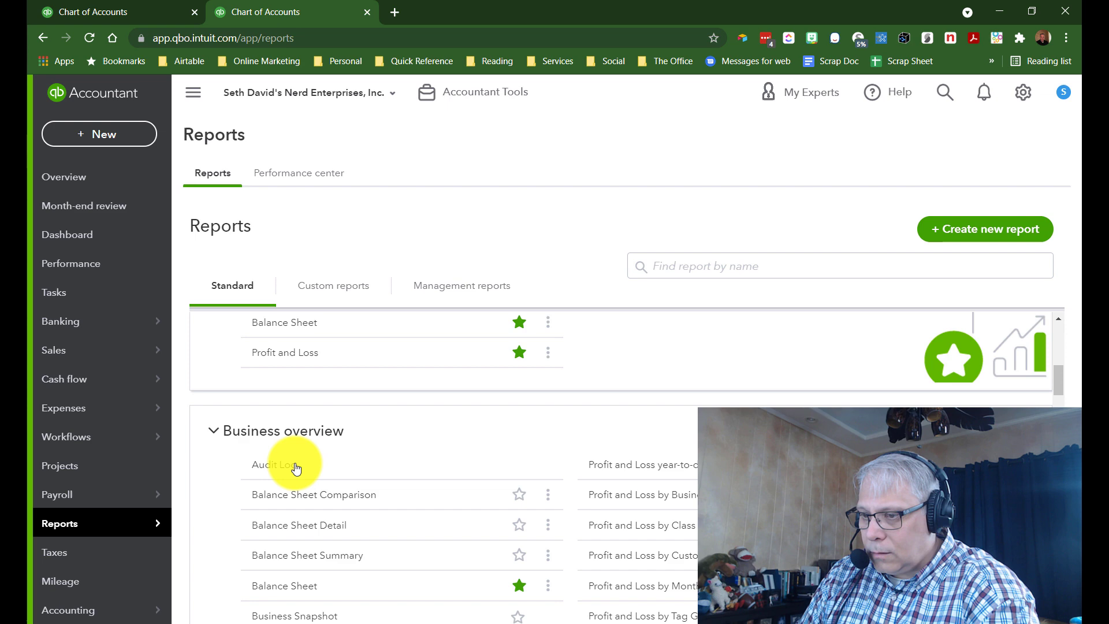
click(288, 464)
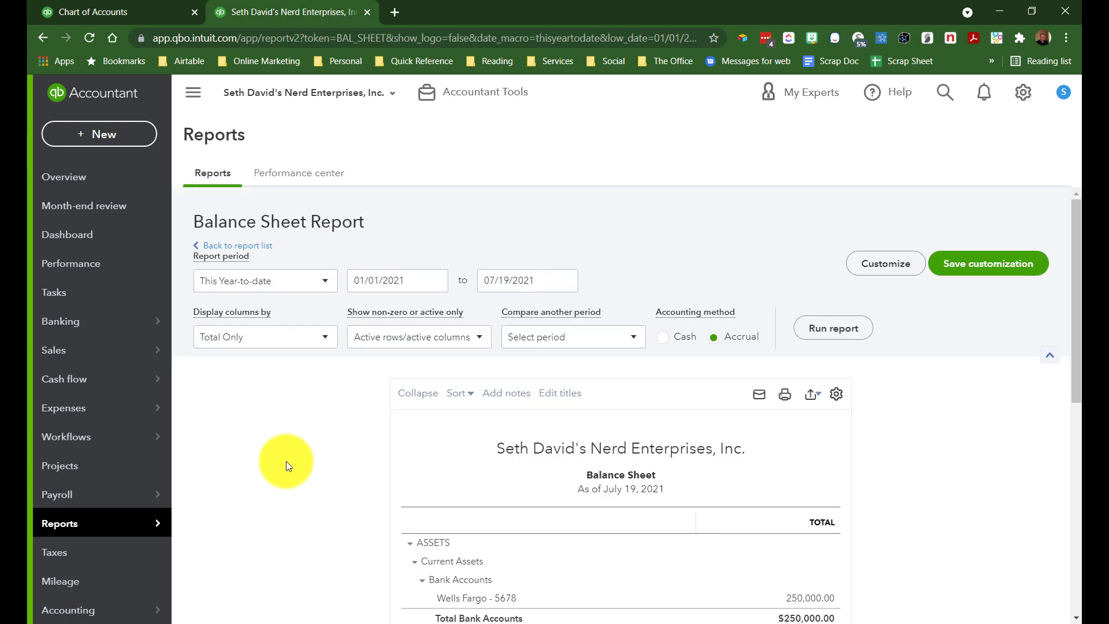
scroll(286, 461, down, 10)
scroll(287, 466, up, 10)
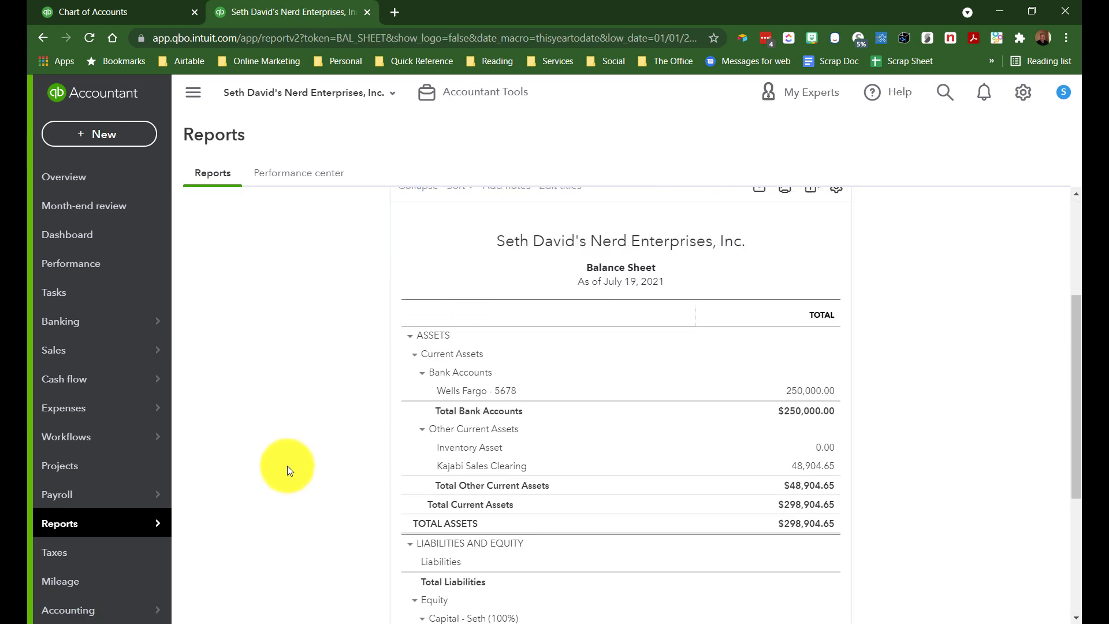
scroll(286, 469, down, 5)
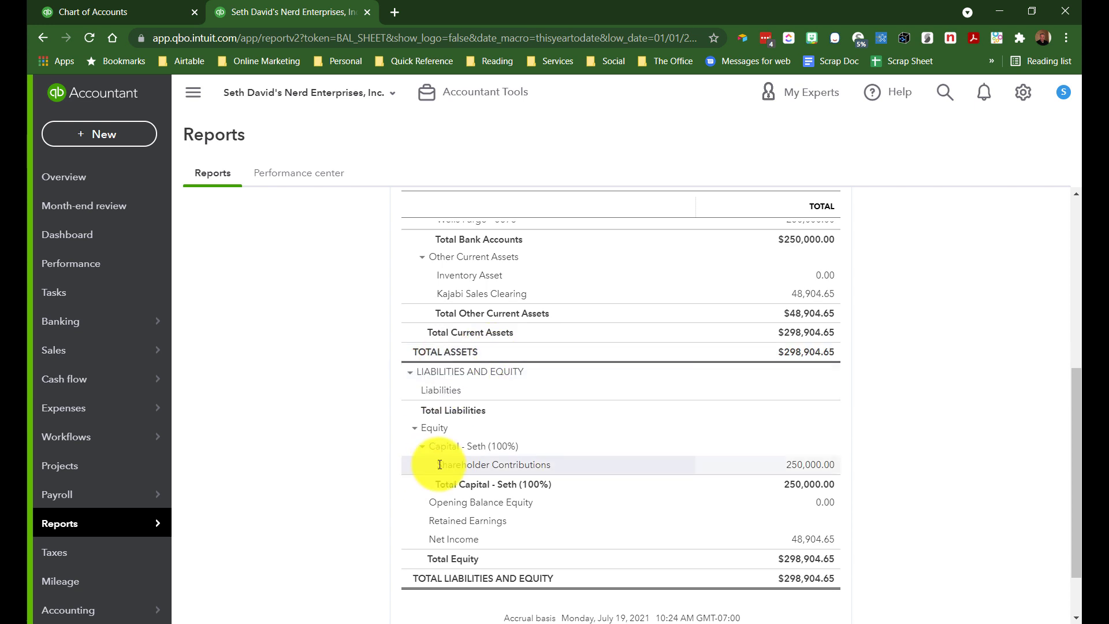
scroll(458, 439, up, 3)
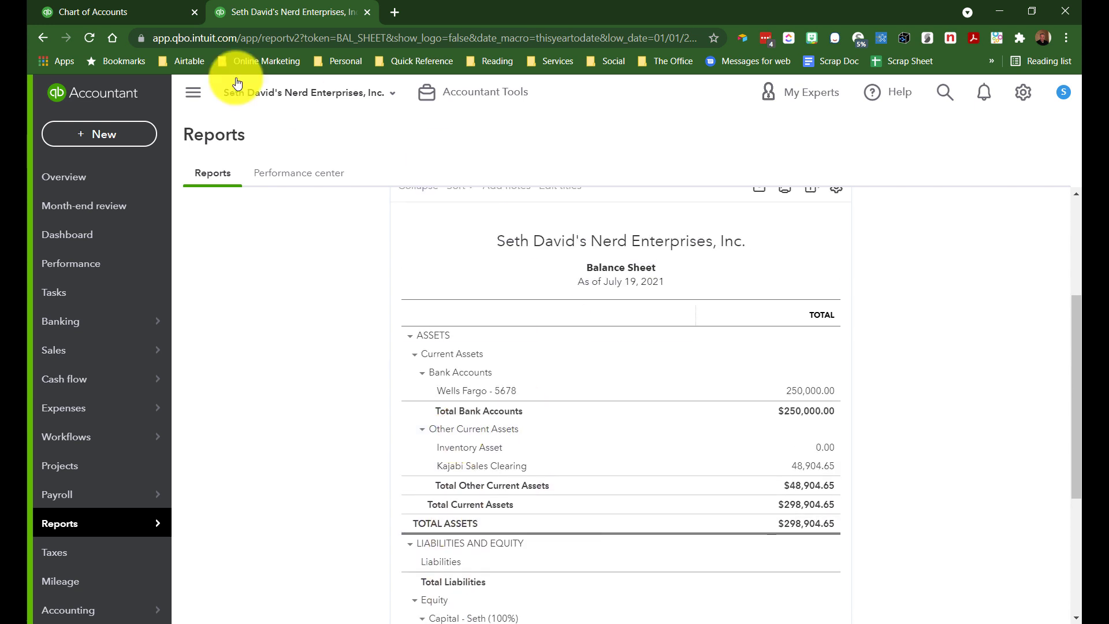
- Start a new expense to Amazon.com paid from Capital One - 5678 (Master)
click(120, 17)
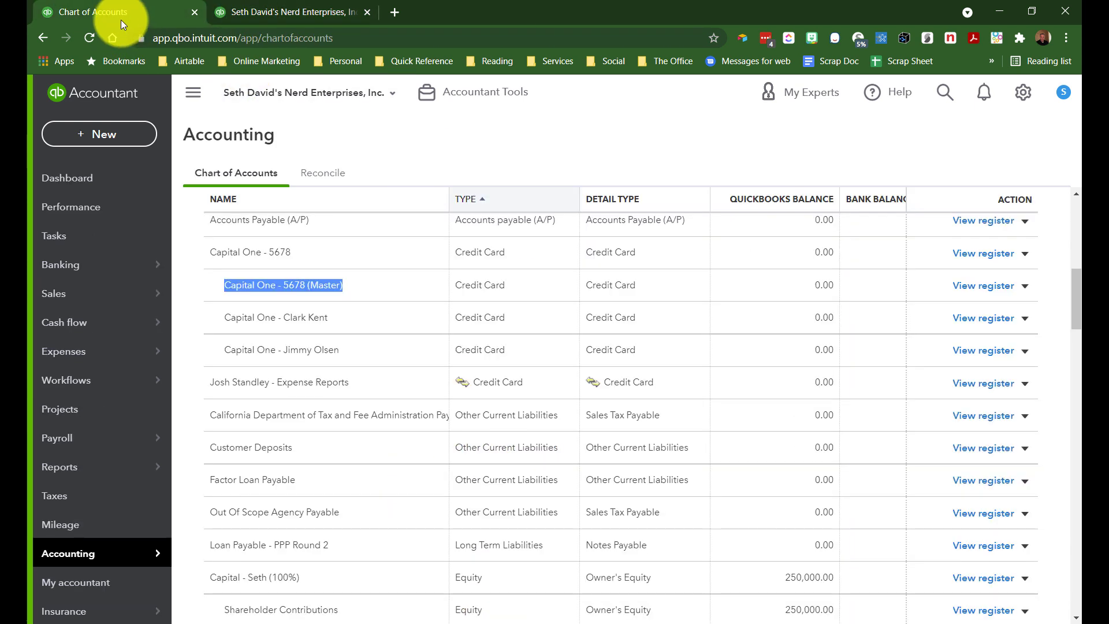
click(102, 135)
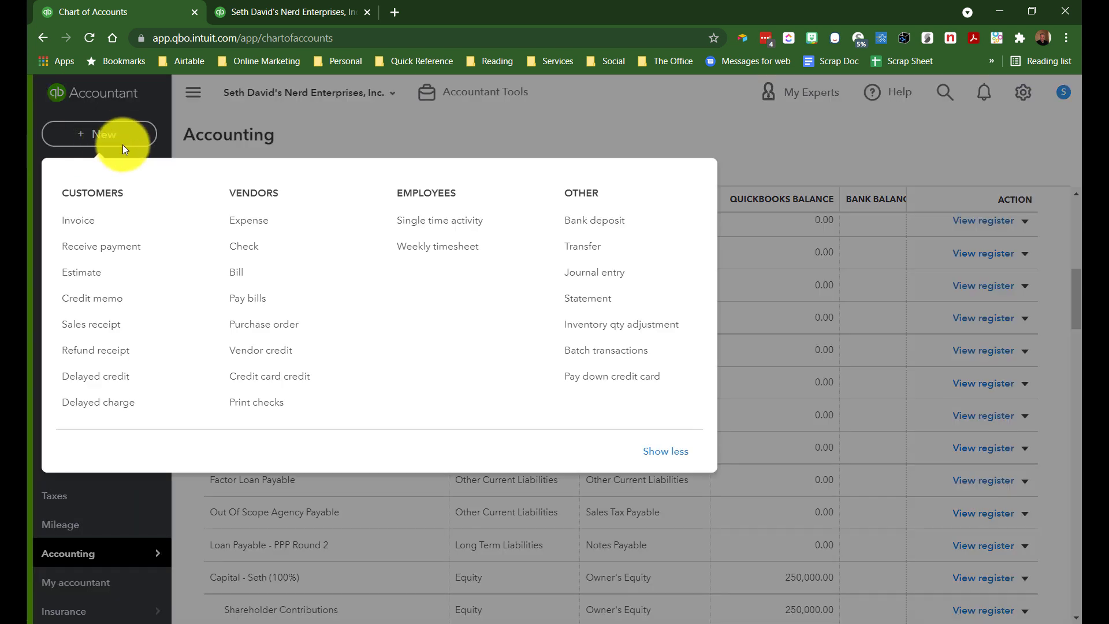
click(244, 230)
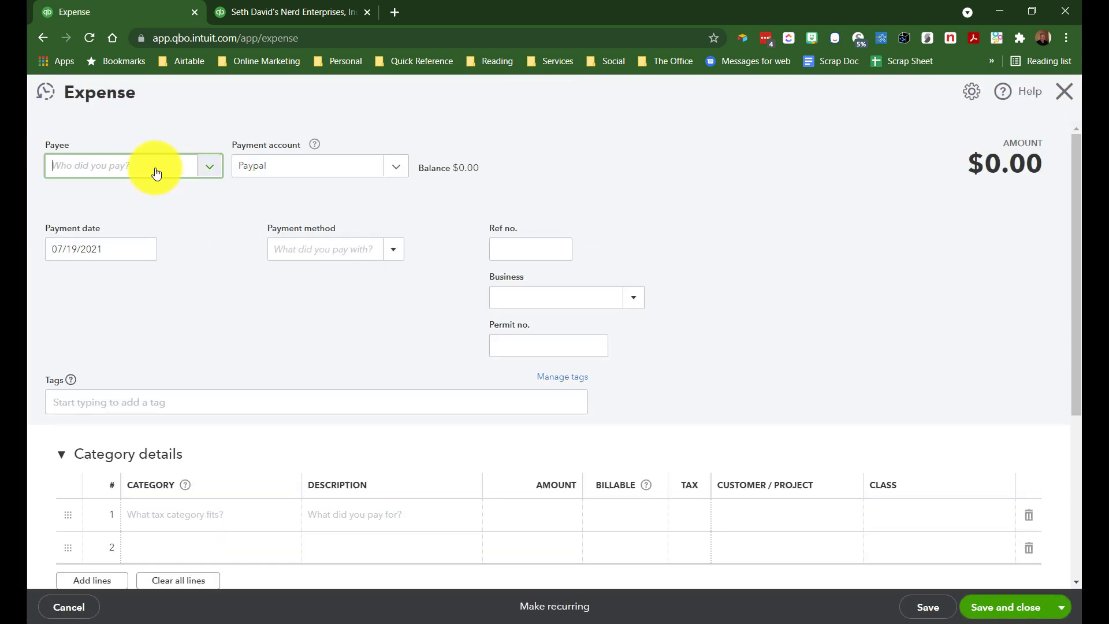
text(Amaon)
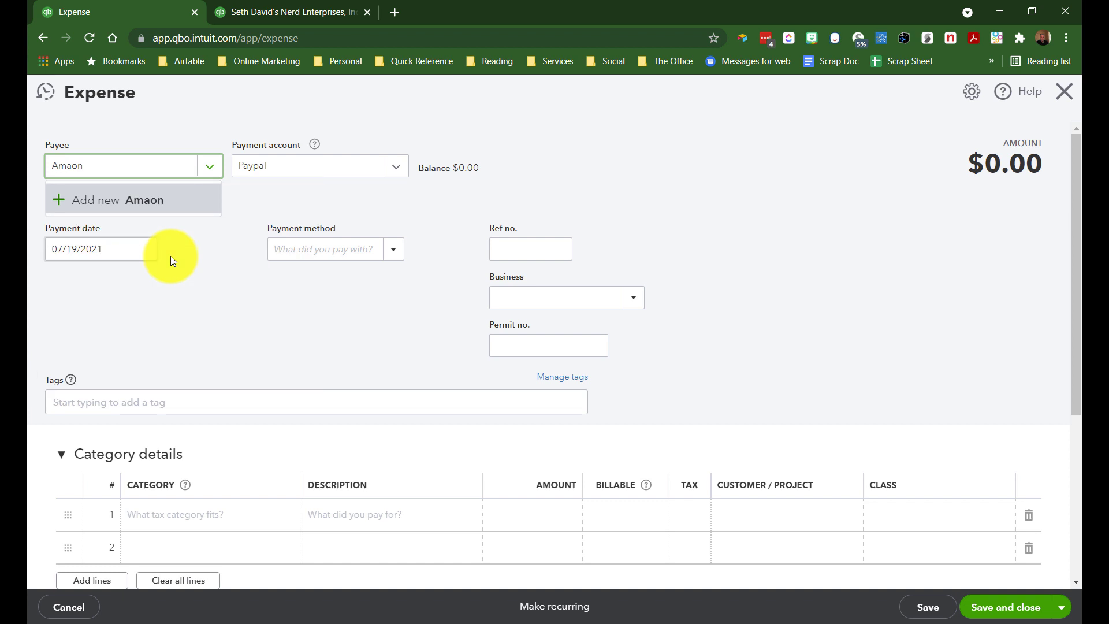
key(BackSpace)
key(BackSpace)
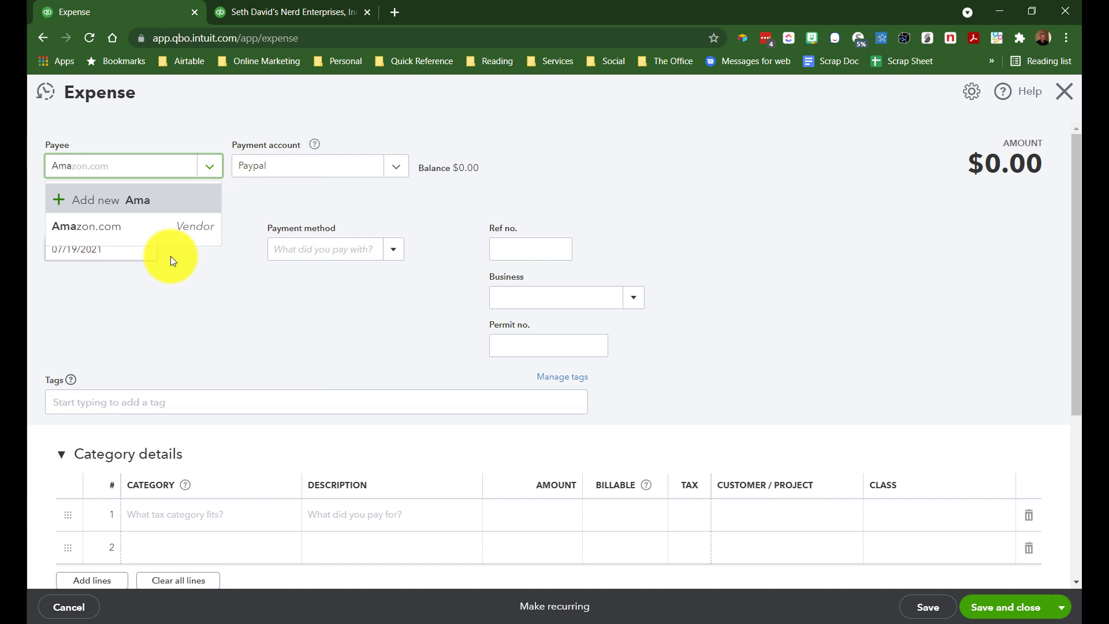
key(Tab)
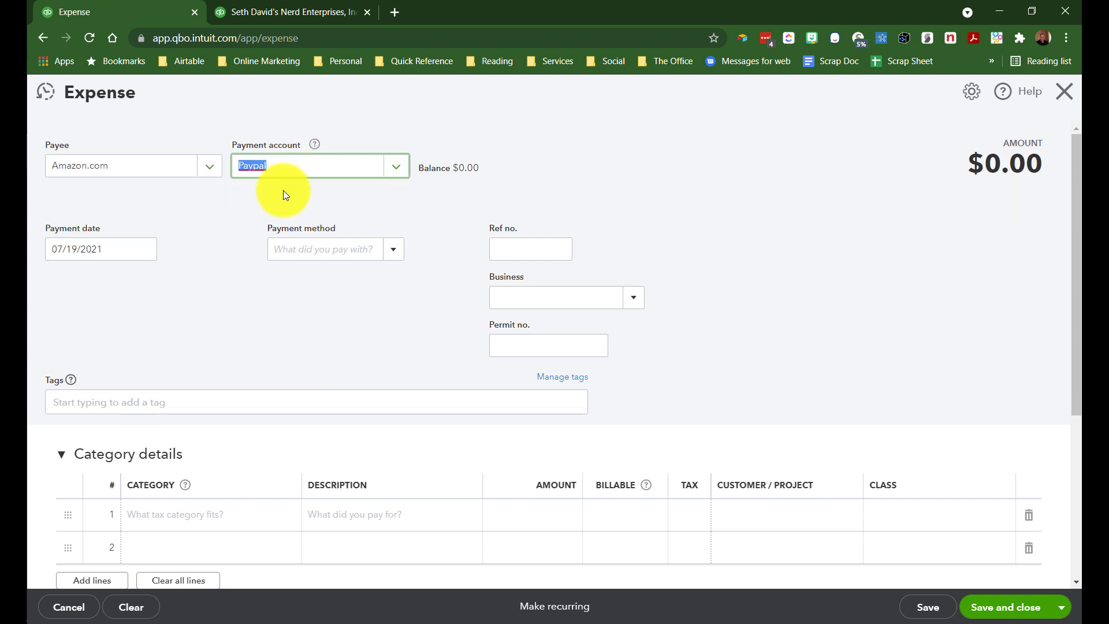
text(ap)
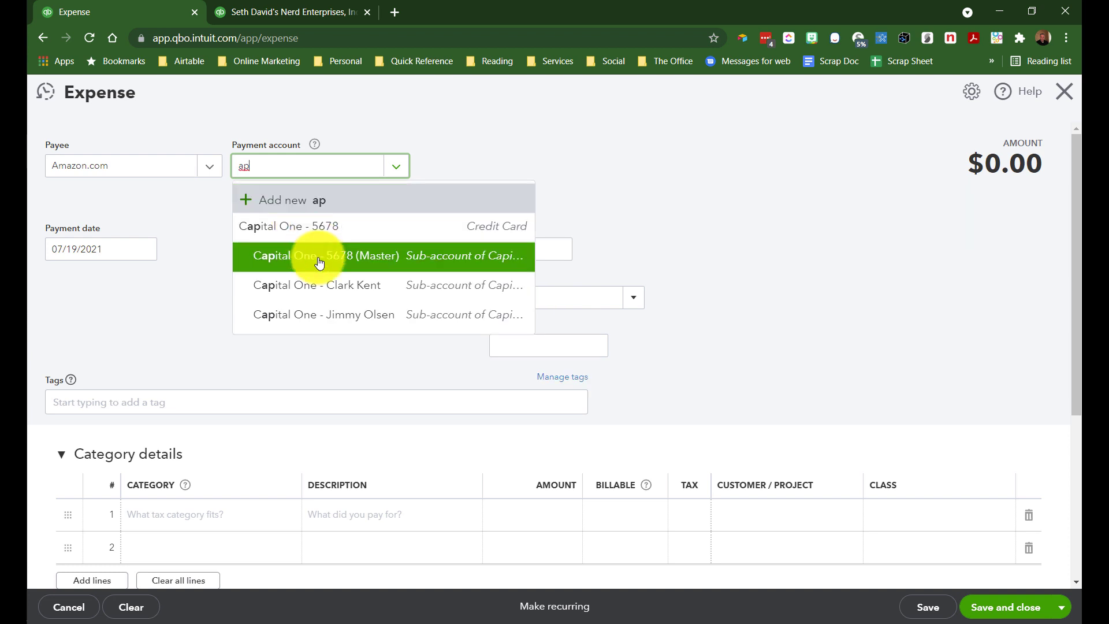
click(341, 263)
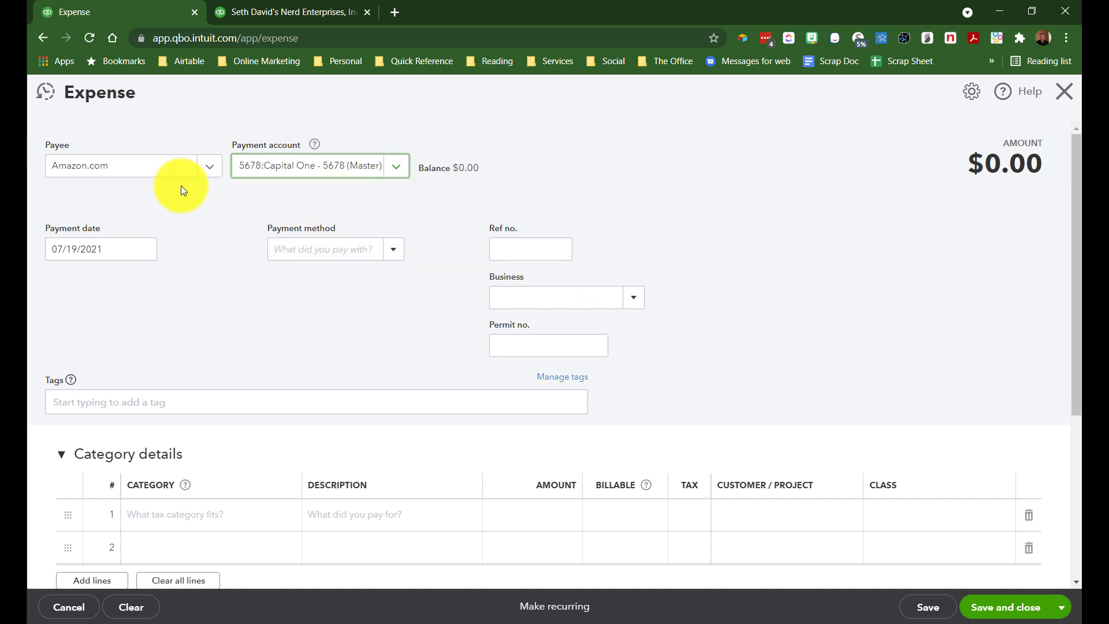
- Add a Computer Equipment line of 203.01 and choose Save and new
scroll(228, 315, down, 1)
click(166, 440)
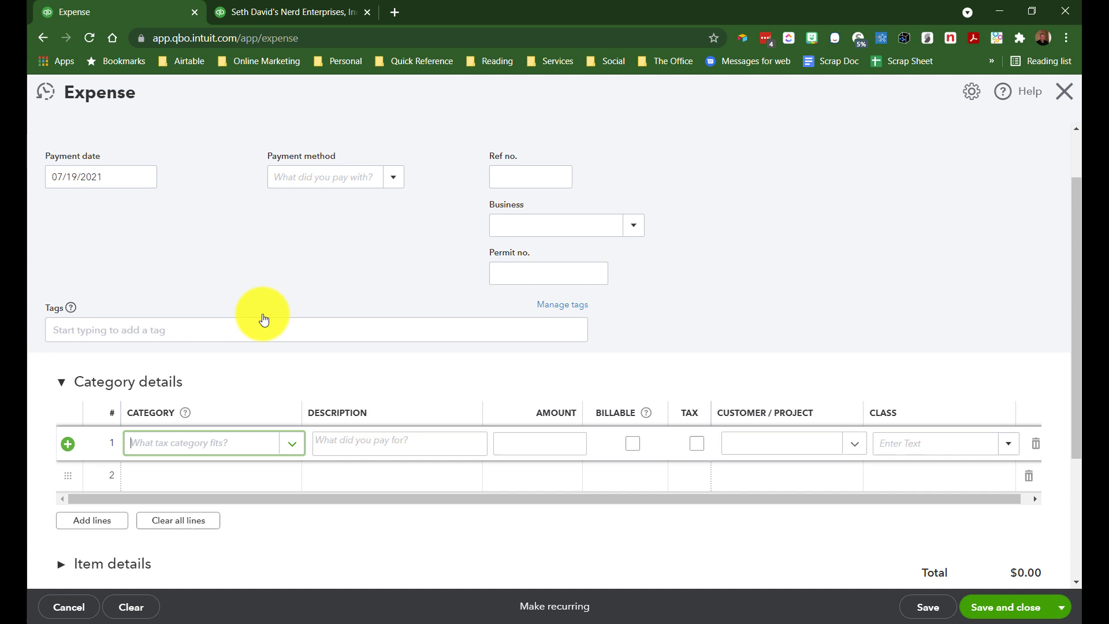
text(Comp)
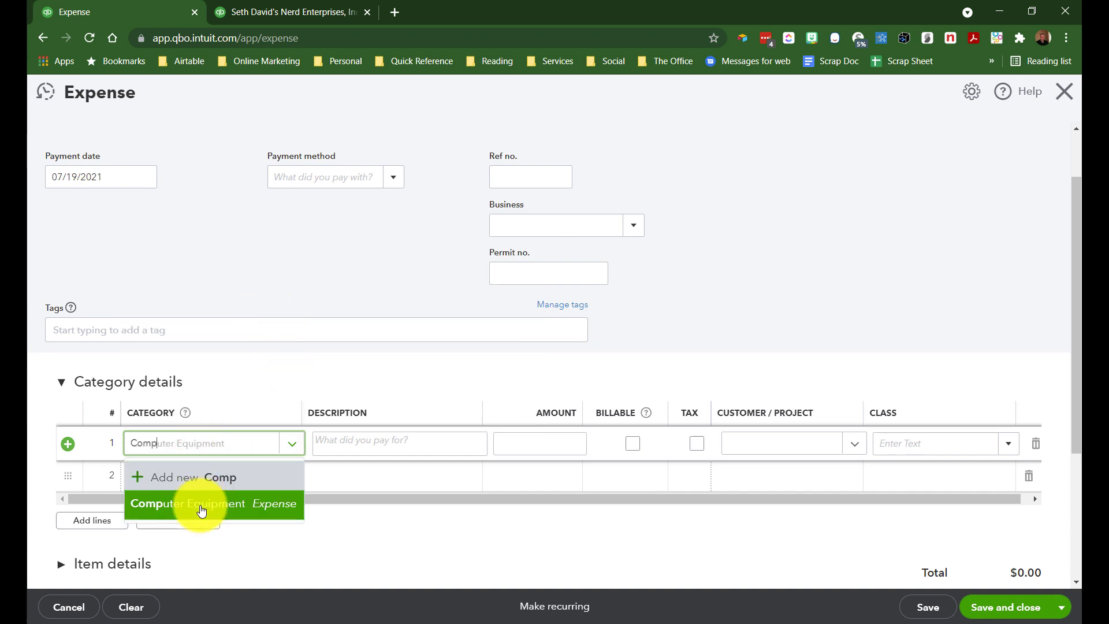
click(200, 510)
click(547, 444)
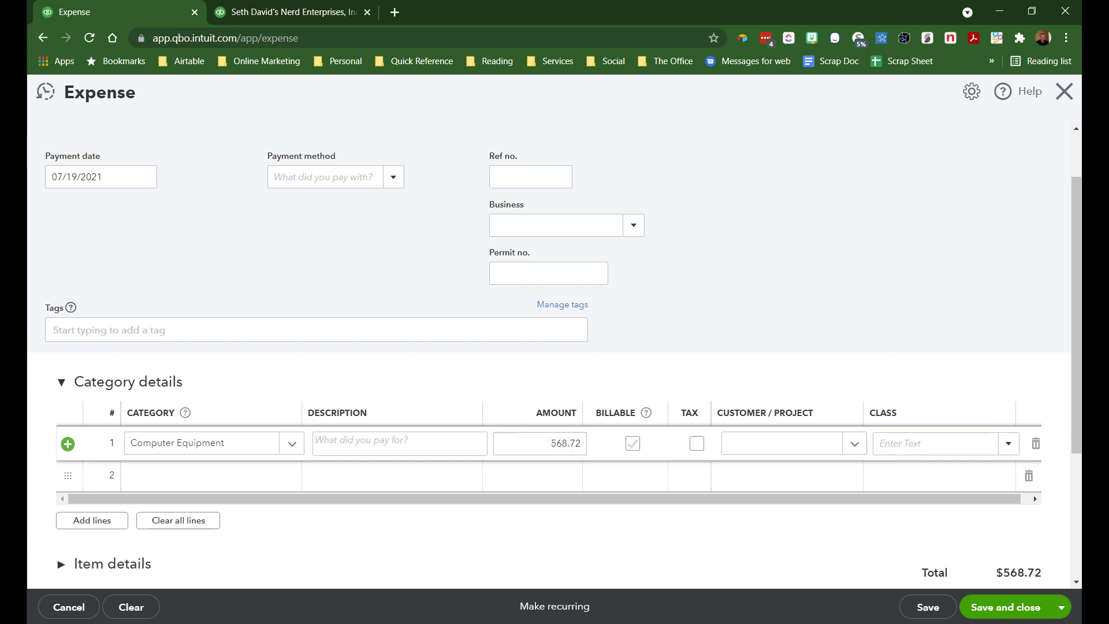
click(534, 443)
text(203.01)
click(750, 321)
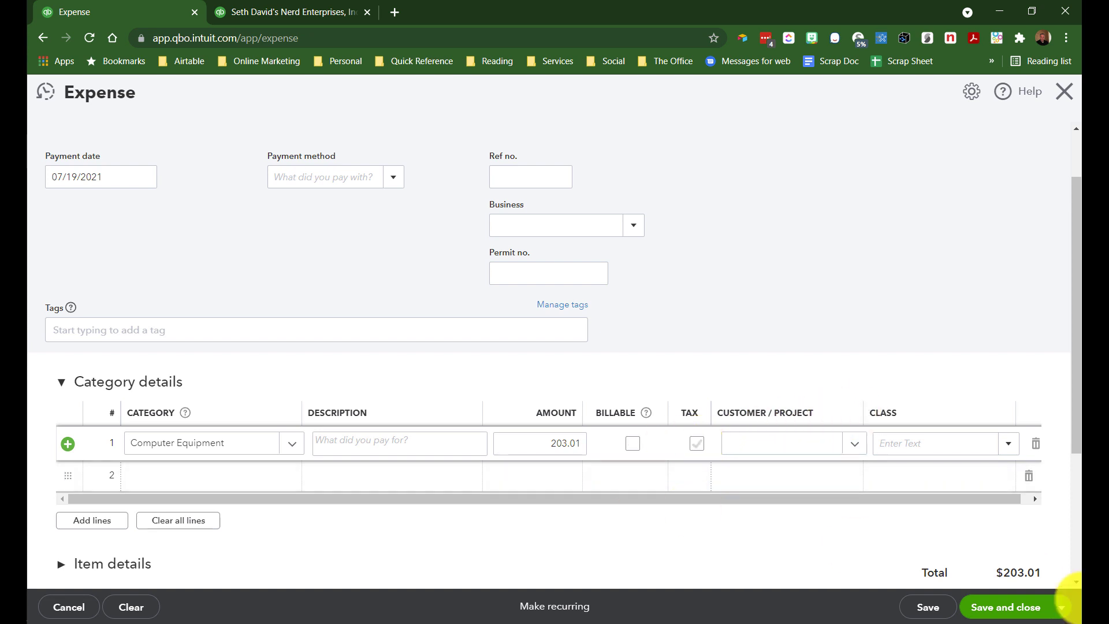
click(1062, 606)
click(1001, 586)
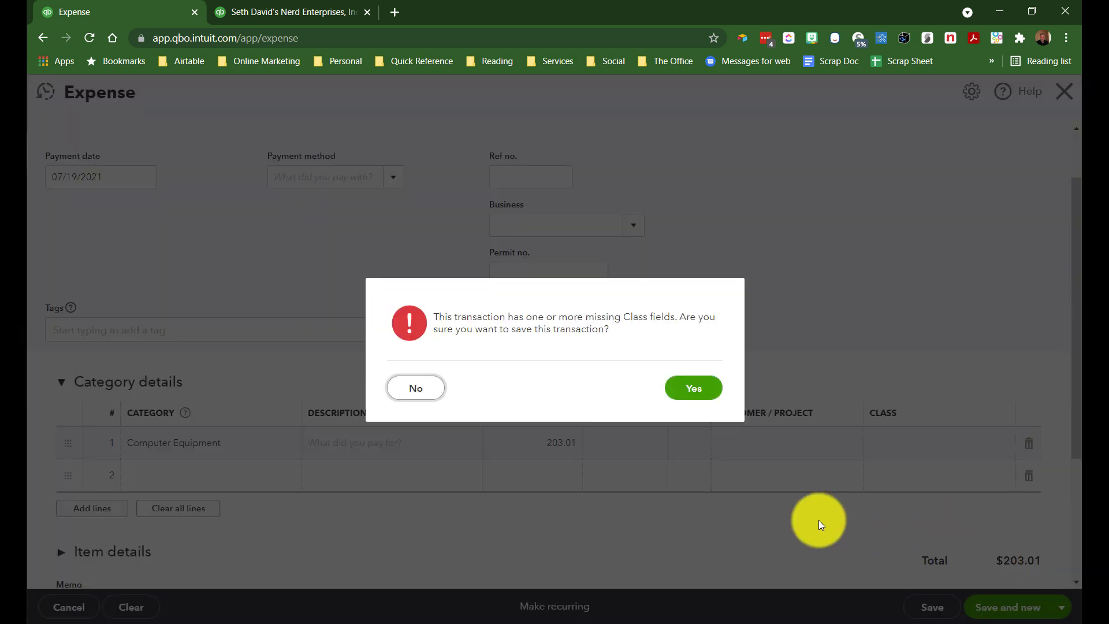
- Confirm the Class warning and choose Some Insurance Company as the new expense's payee
click(700, 385)
click(104, 167)
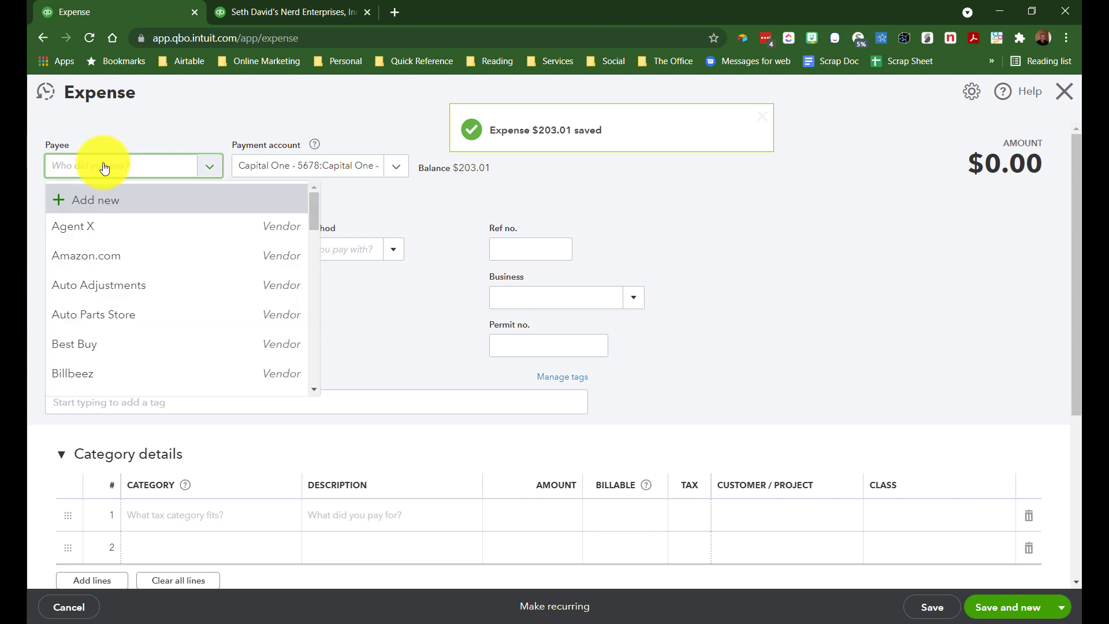
text(Insu)
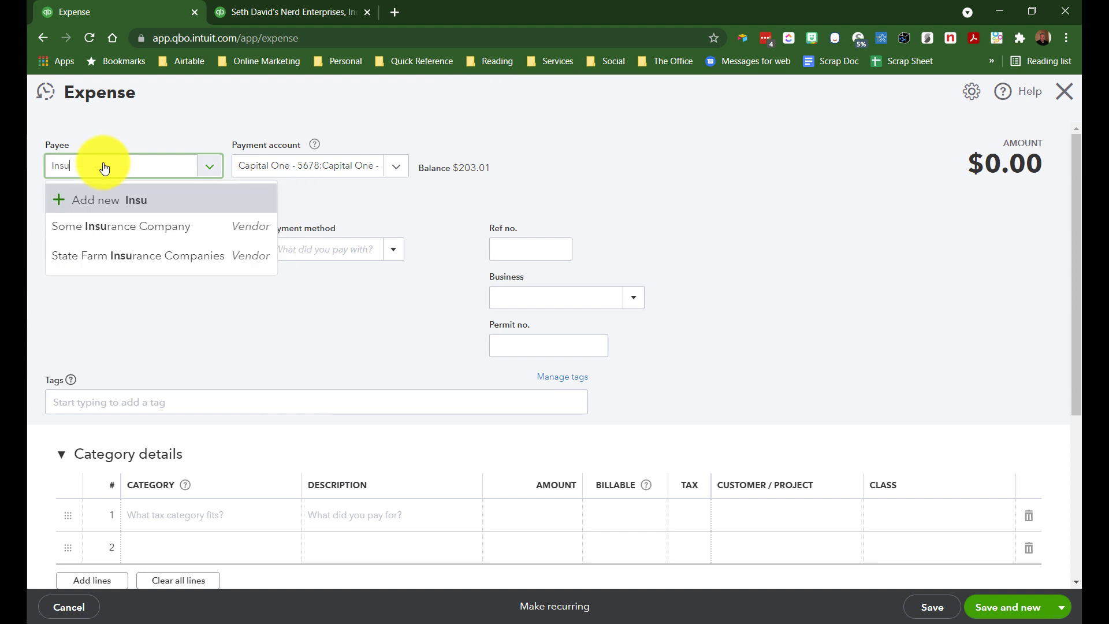
click(104, 225)
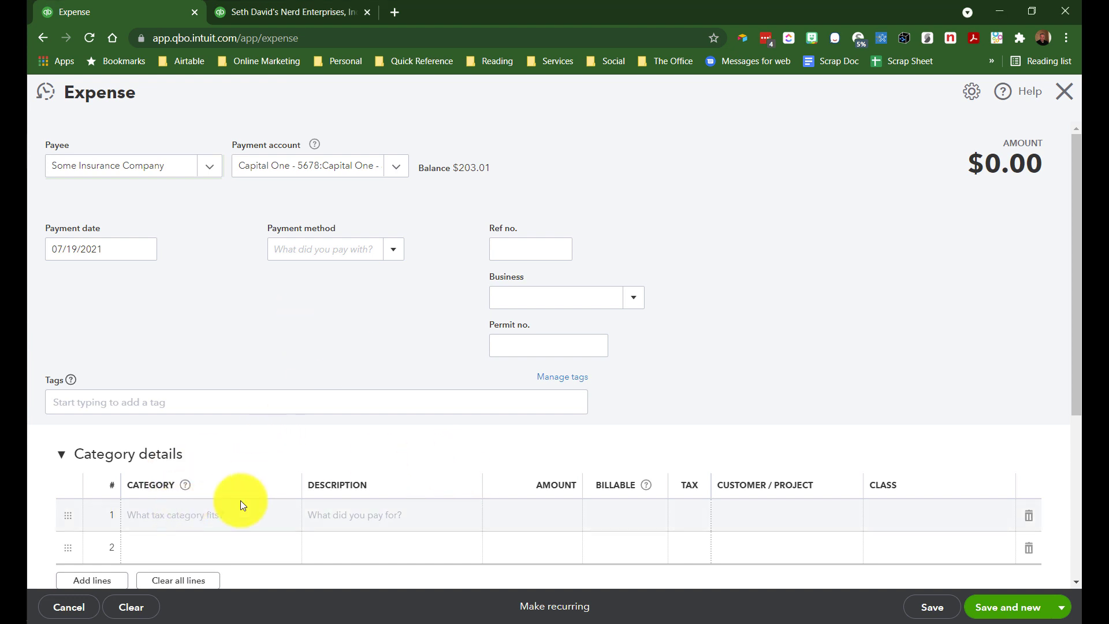
- Add an Insurance category line of 255.00
click(232, 520)
text(insu)
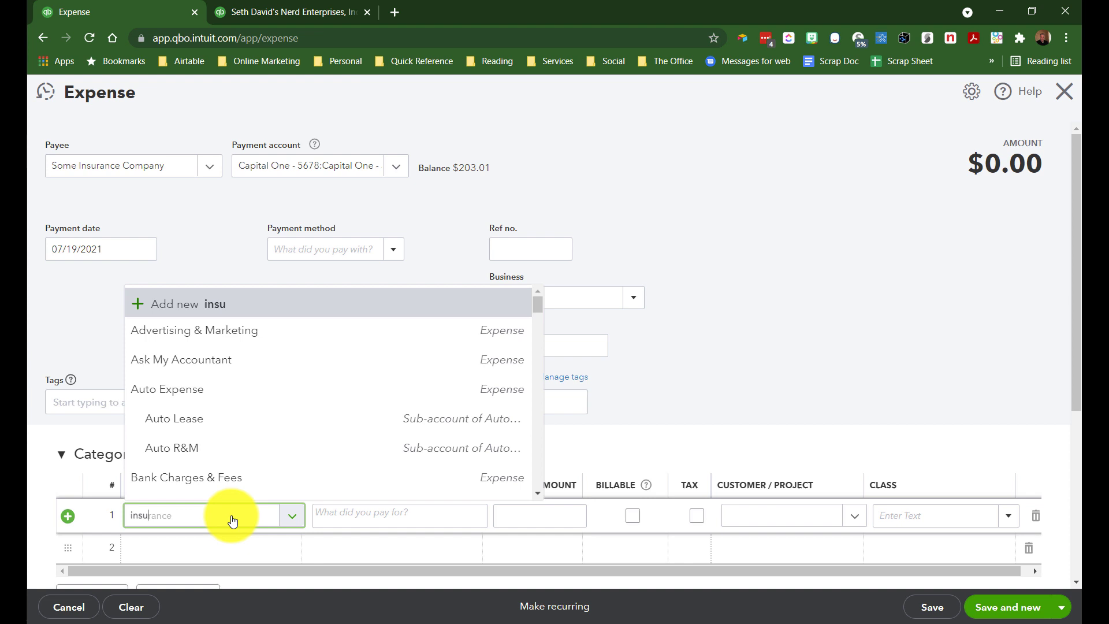
click(171, 460)
click(508, 520)
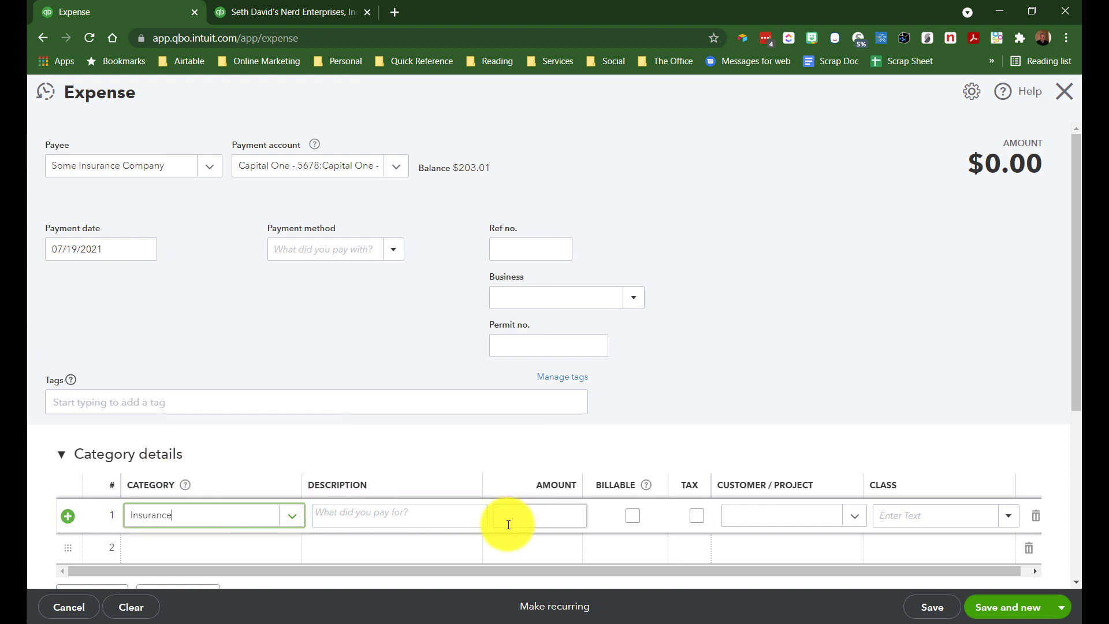
text(255.00)
click(171, 264)
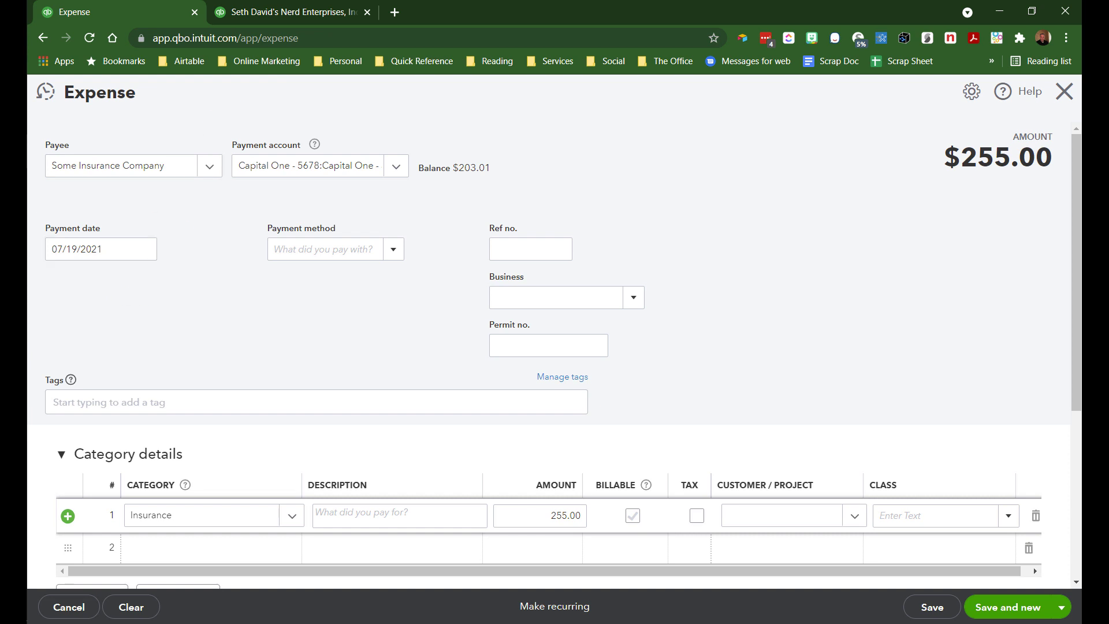
- Date the expense 10/12/20, then save and close it, confirming the Class warning
click(131, 253)
text(10/12/20)
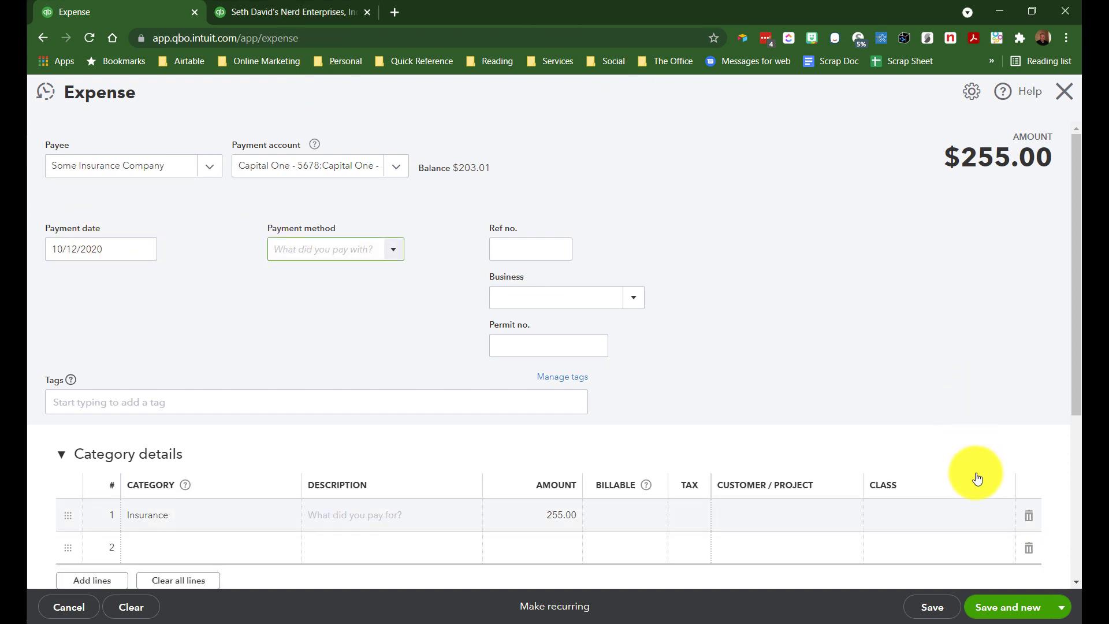
click(1061, 606)
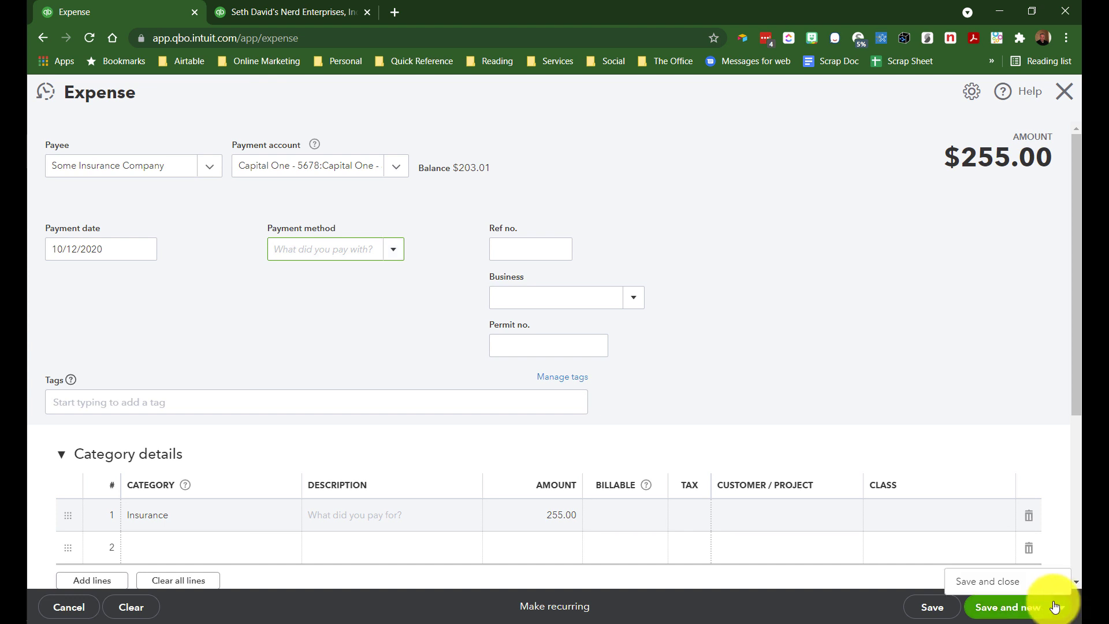
click(1001, 581)
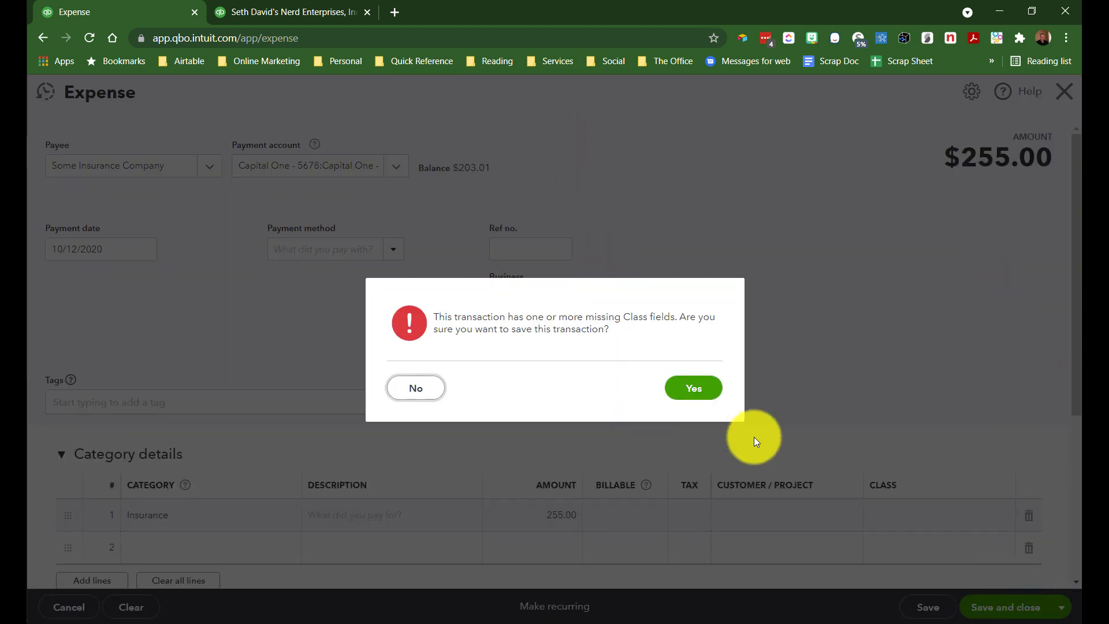
click(680, 384)
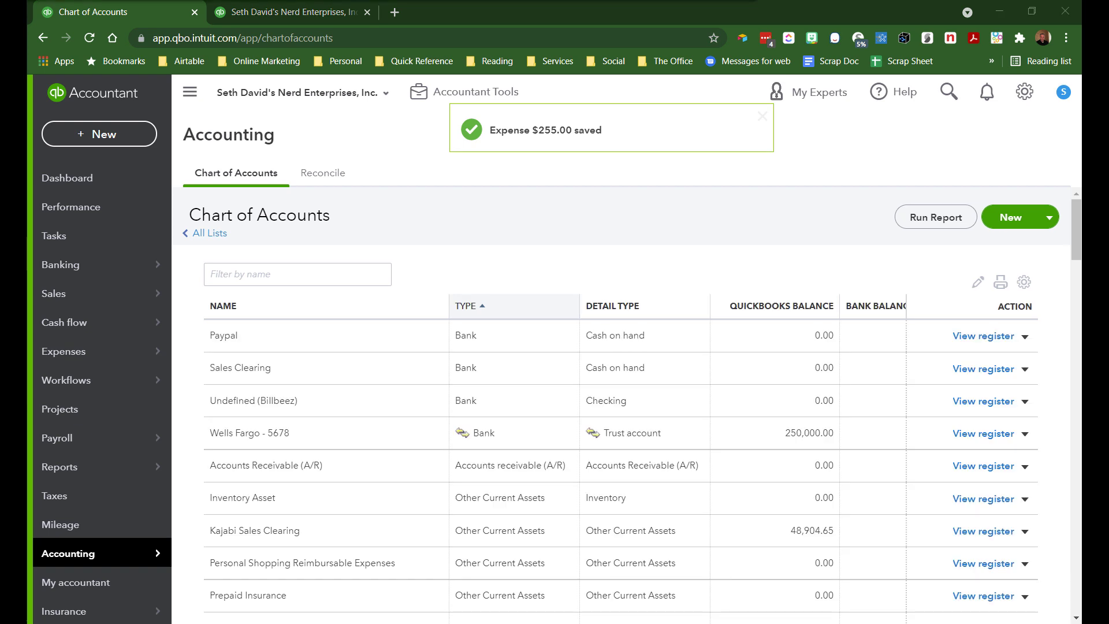
- Reopen the $203.01 Amazon.com expense, change its date to 10/12/2020 and save it with Save and new
click(946, 89)
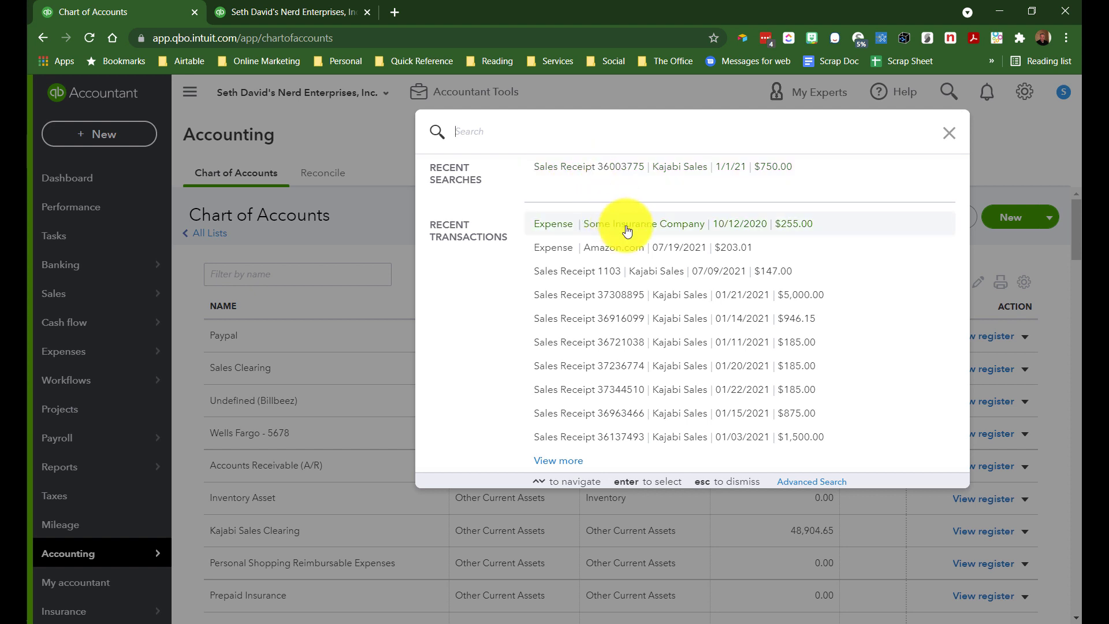
click(614, 248)
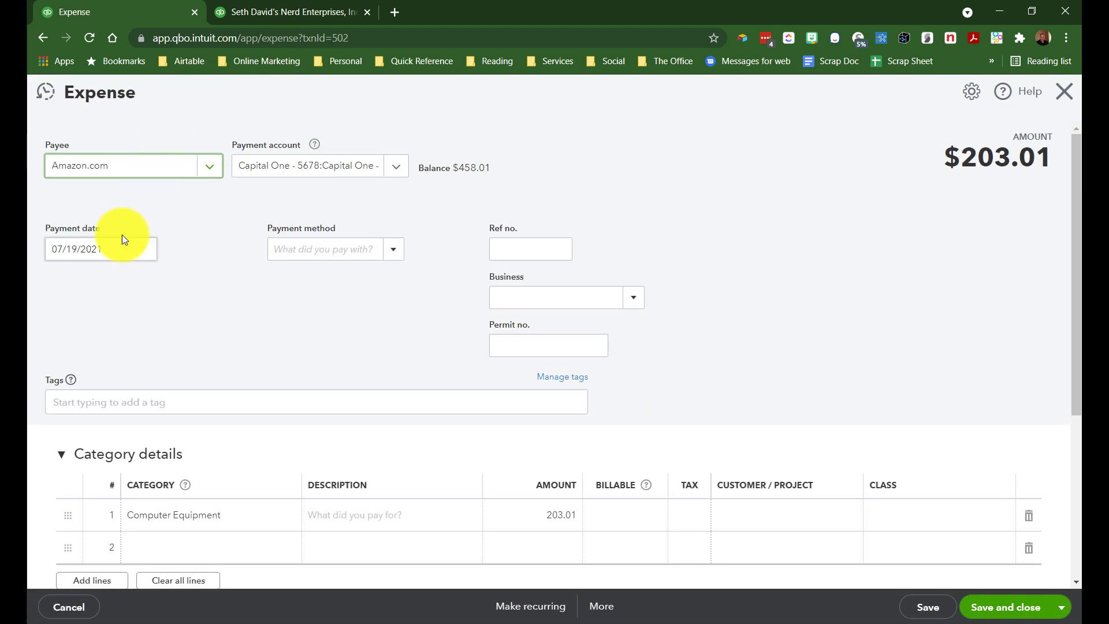
click(122, 239)
text(10/12/2020)
key(Tab)
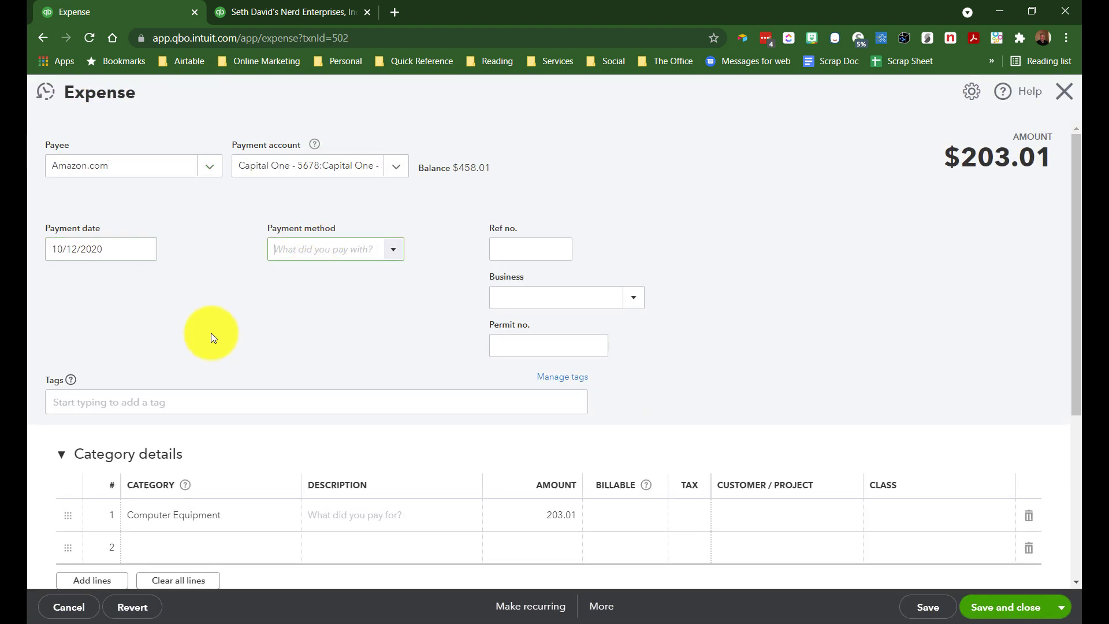
click(1005, 608)
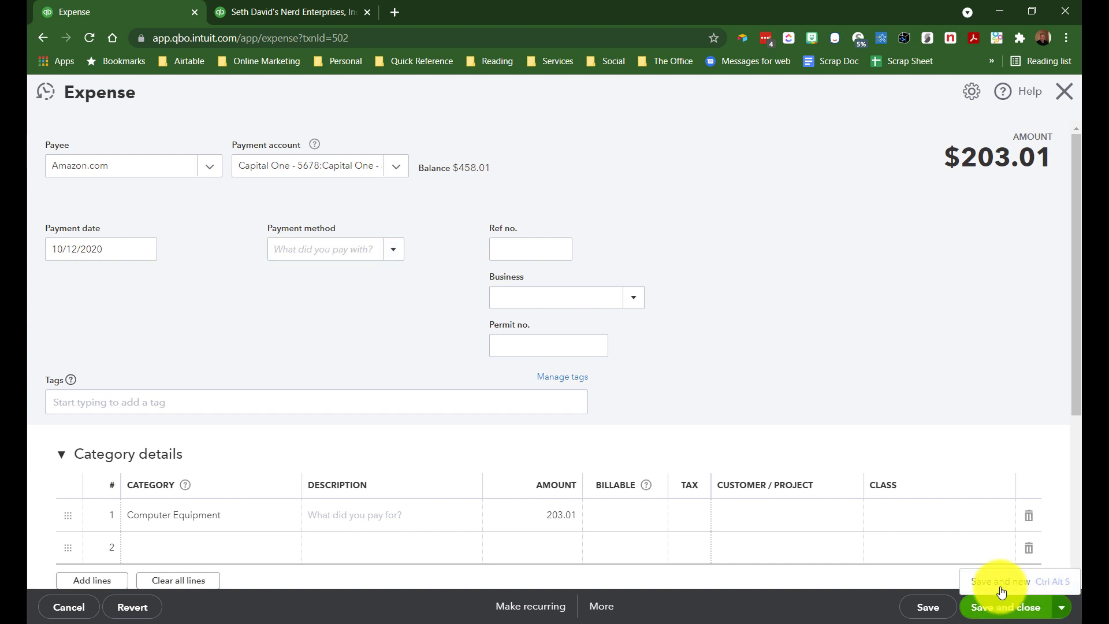
click(693, 389)
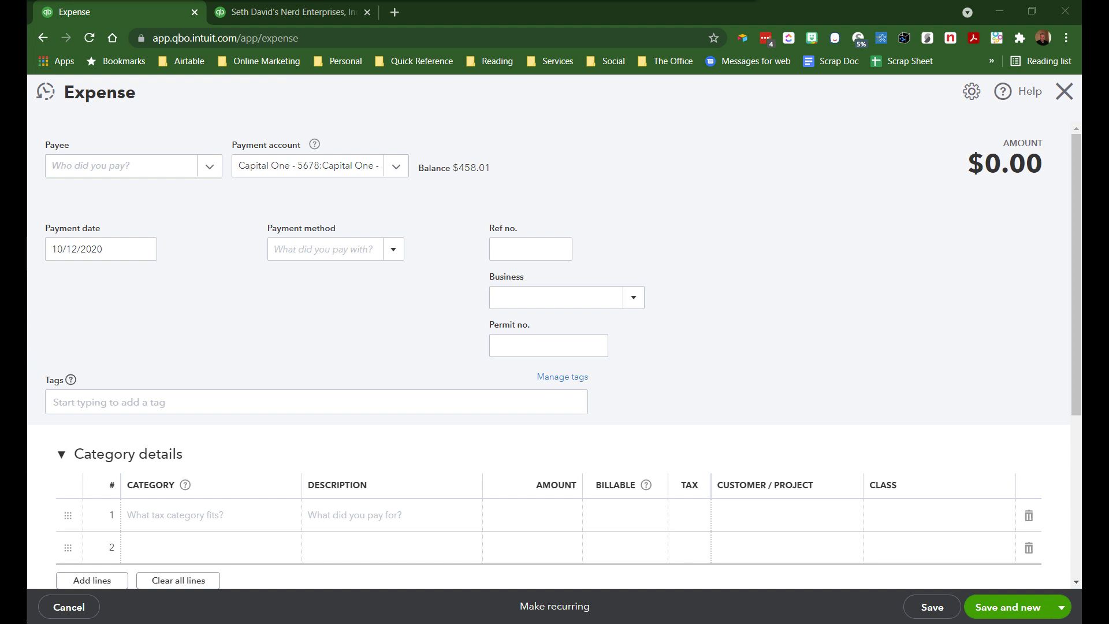
- Record an Amazon.com expense charged to Capital One - 5678 (Master) and save it, confirming the Class warning
click(88, 167)
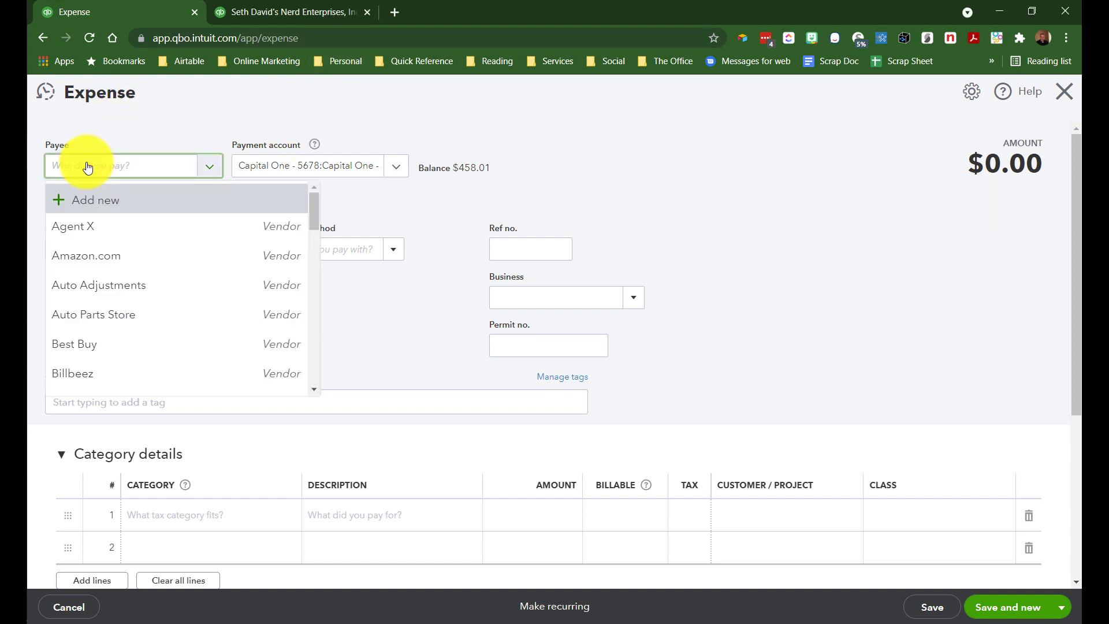
text(Amazon)
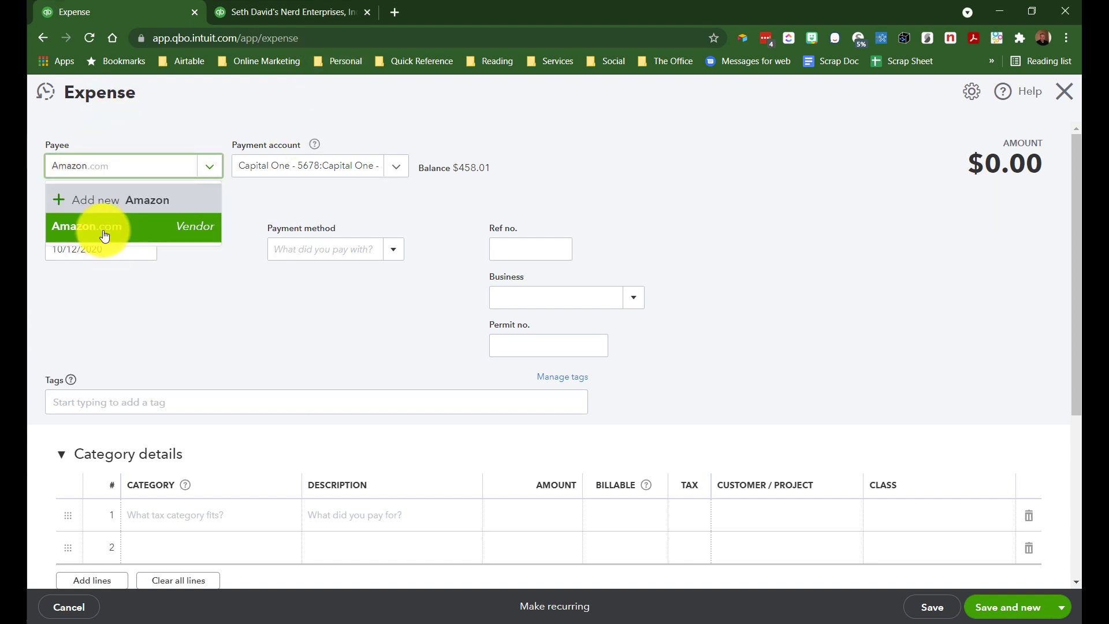
click(104, 234)
click(382, 169)
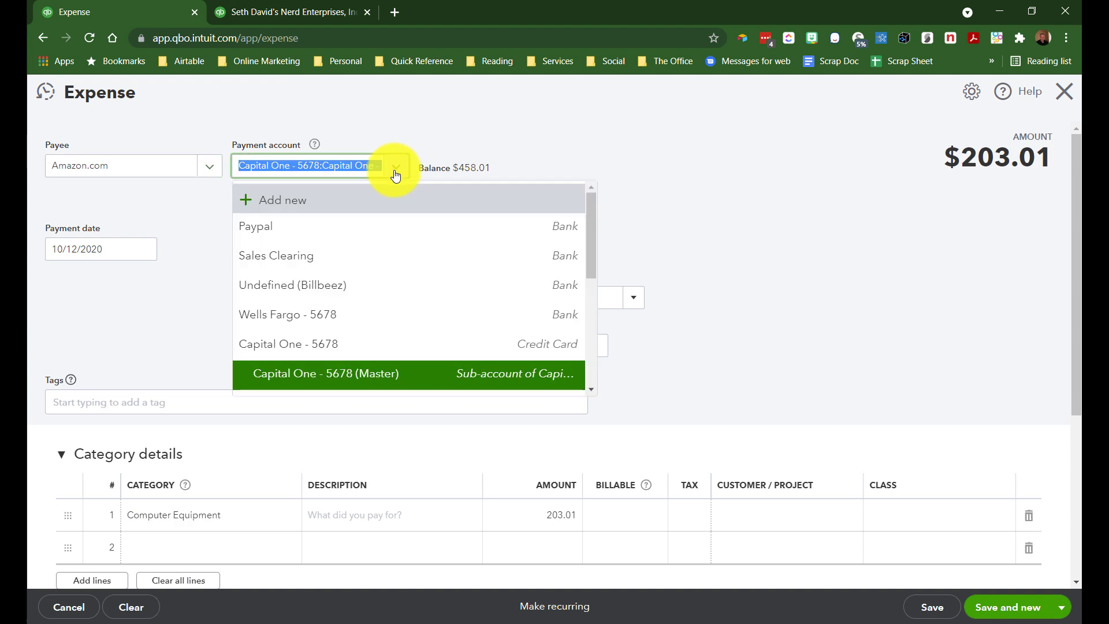
scroll(346, 330, down, 1)
click(359, 335)
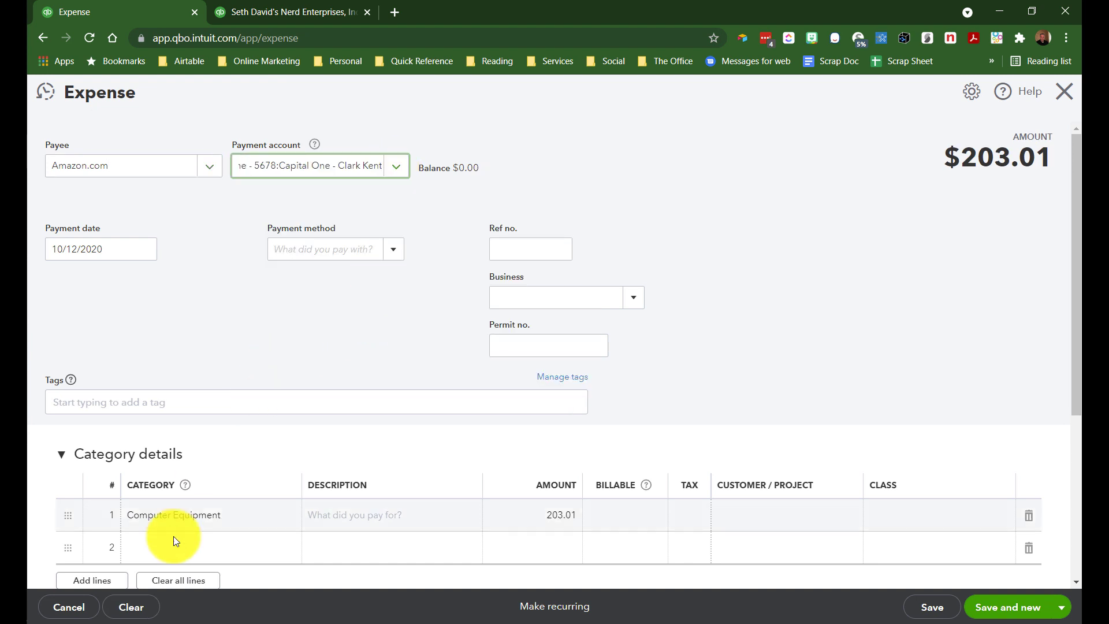
click(203, 515)
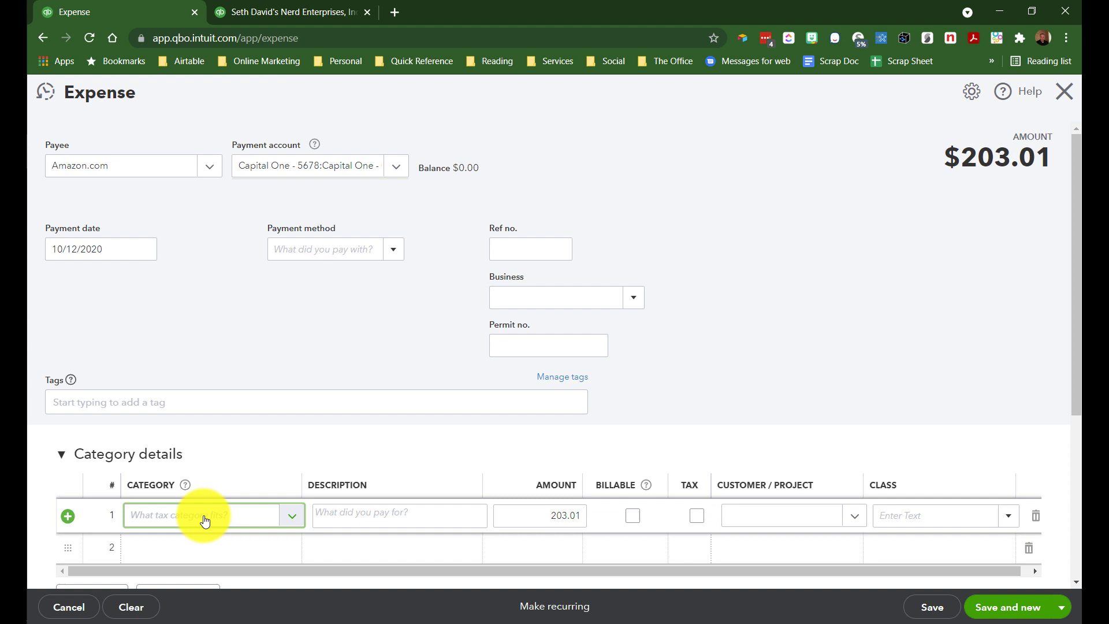
click(123, 286)
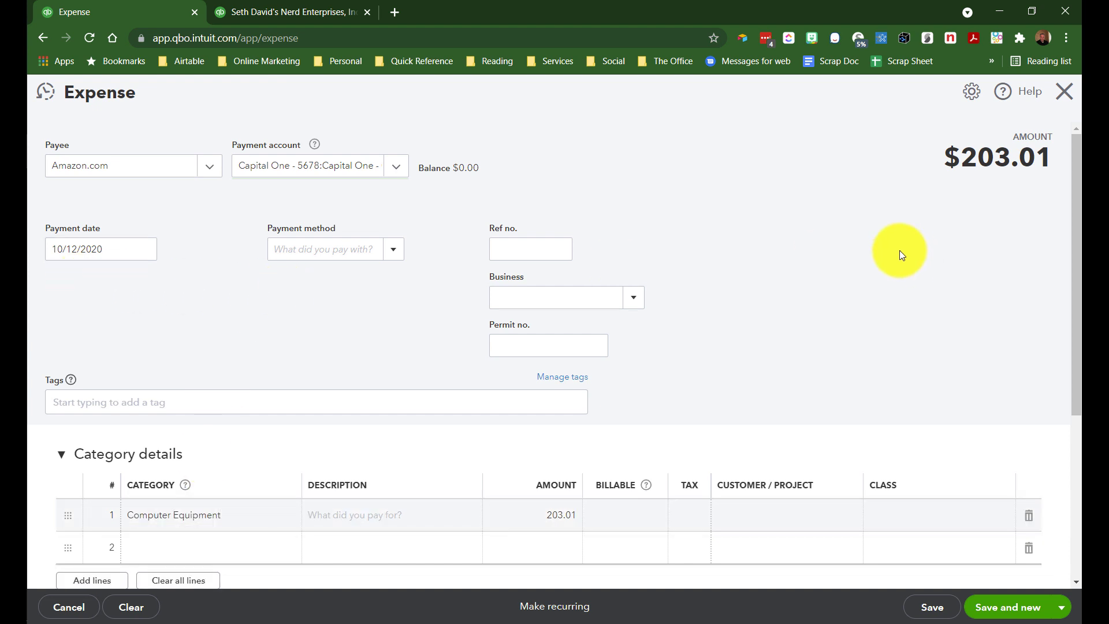
click(388, 170)
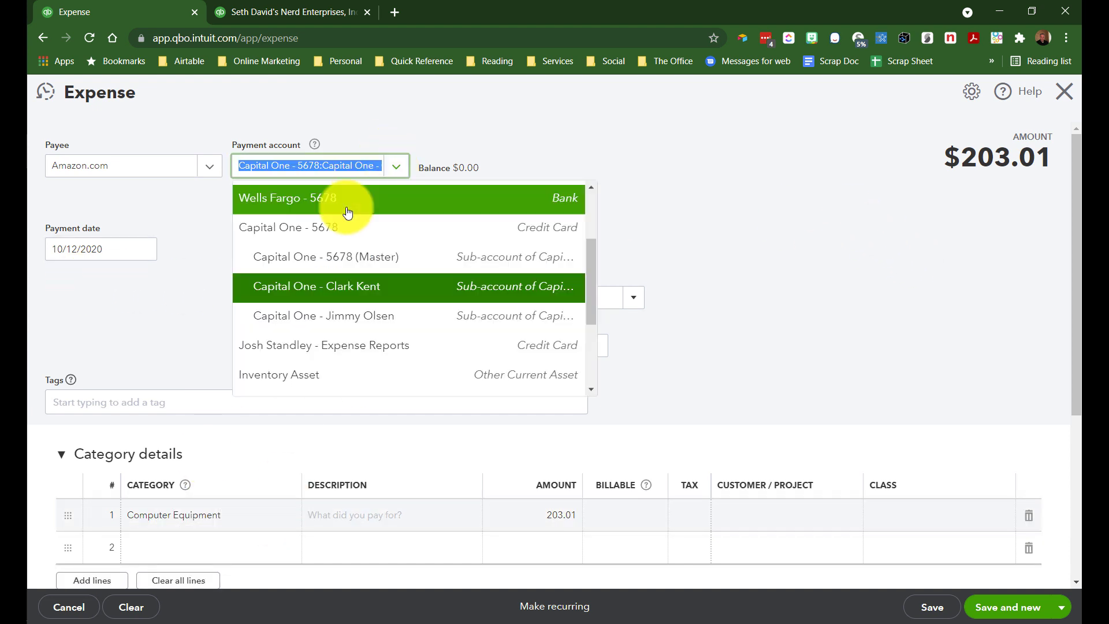
click(339, 259)
click(1007, 606)
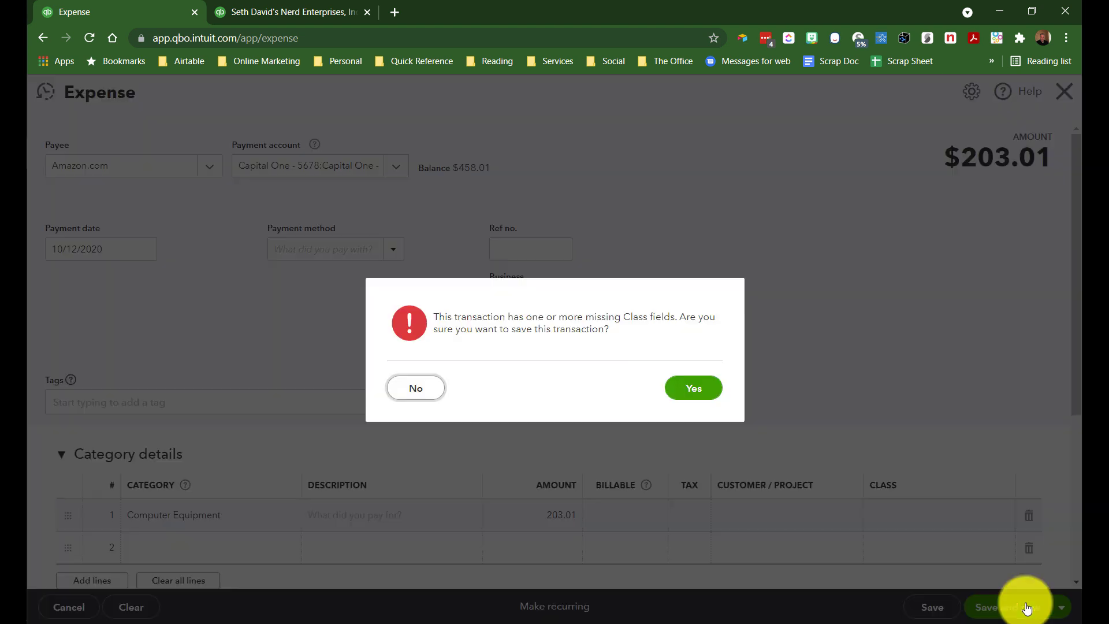
click(690, 390)
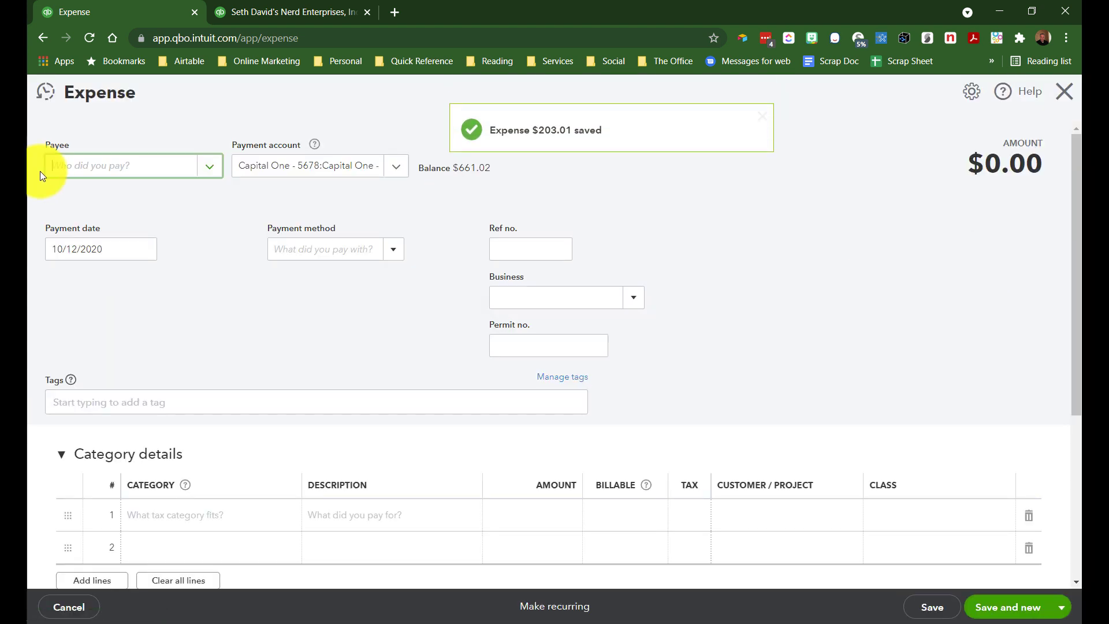
- Record a $75.30 Amazon.com expense on a cardholder's Capital One sub-account and save it
text(ama)
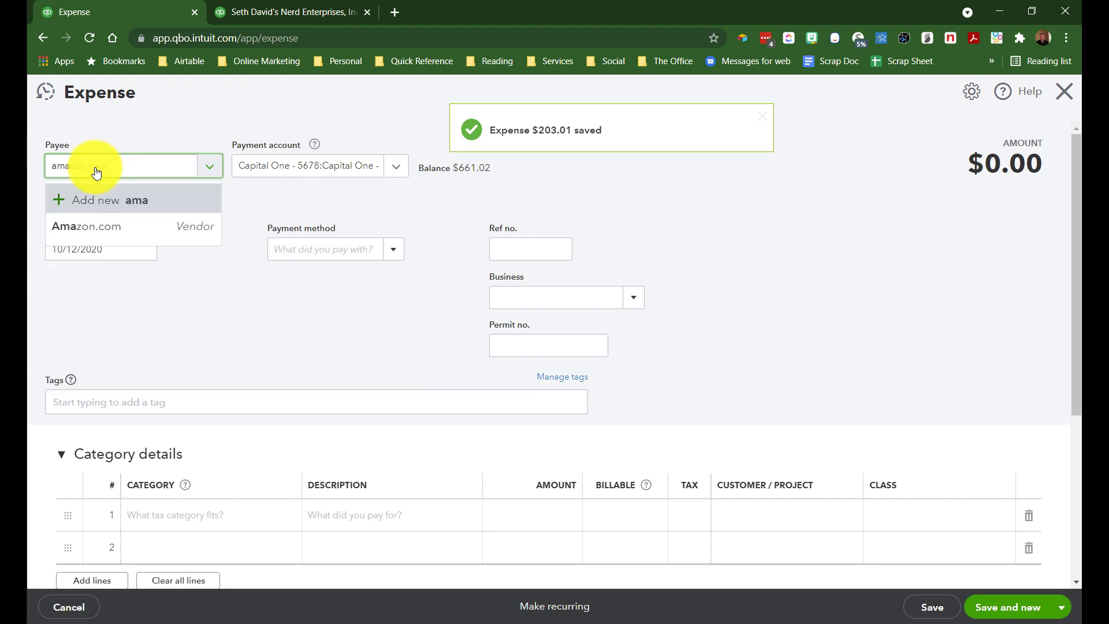
click(104, 229)
click(396, 168)
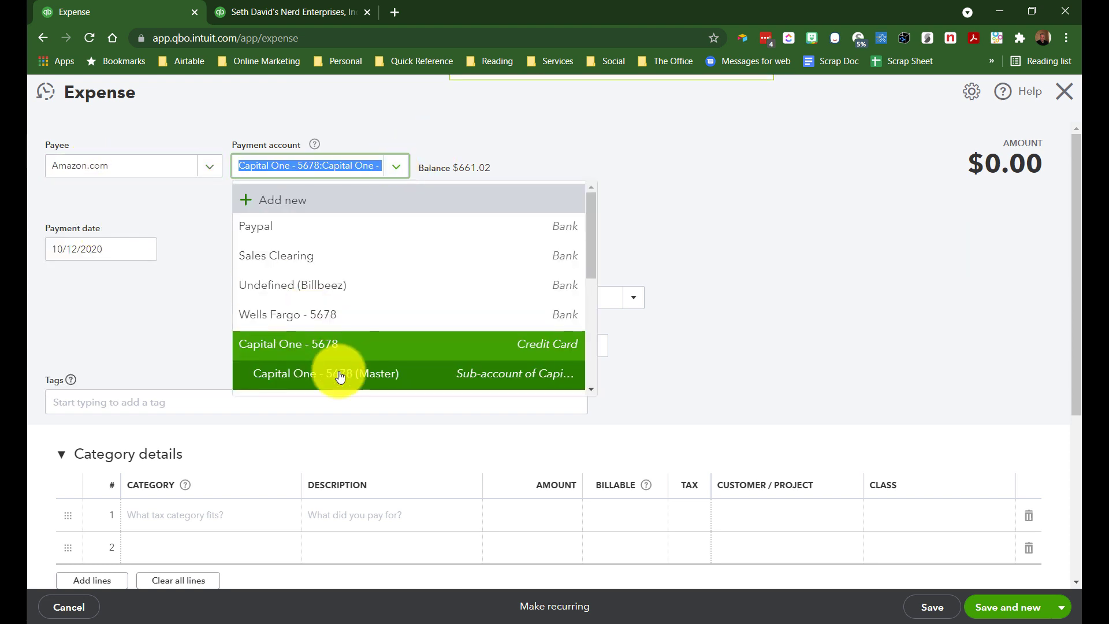
scroll(358, 354, down, 2)
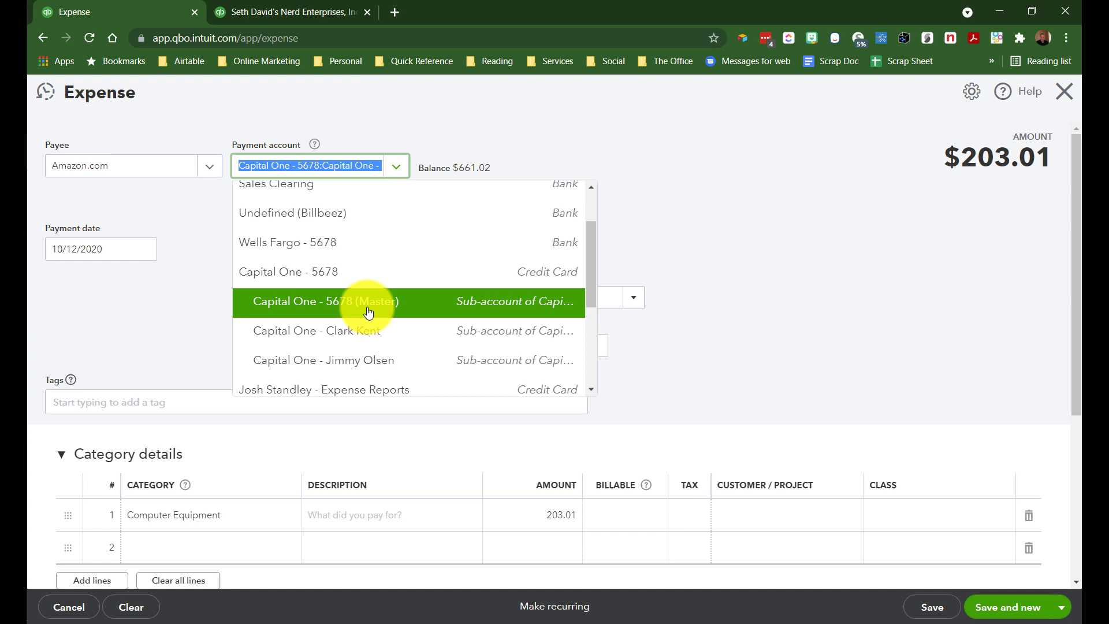
click(354, 330)
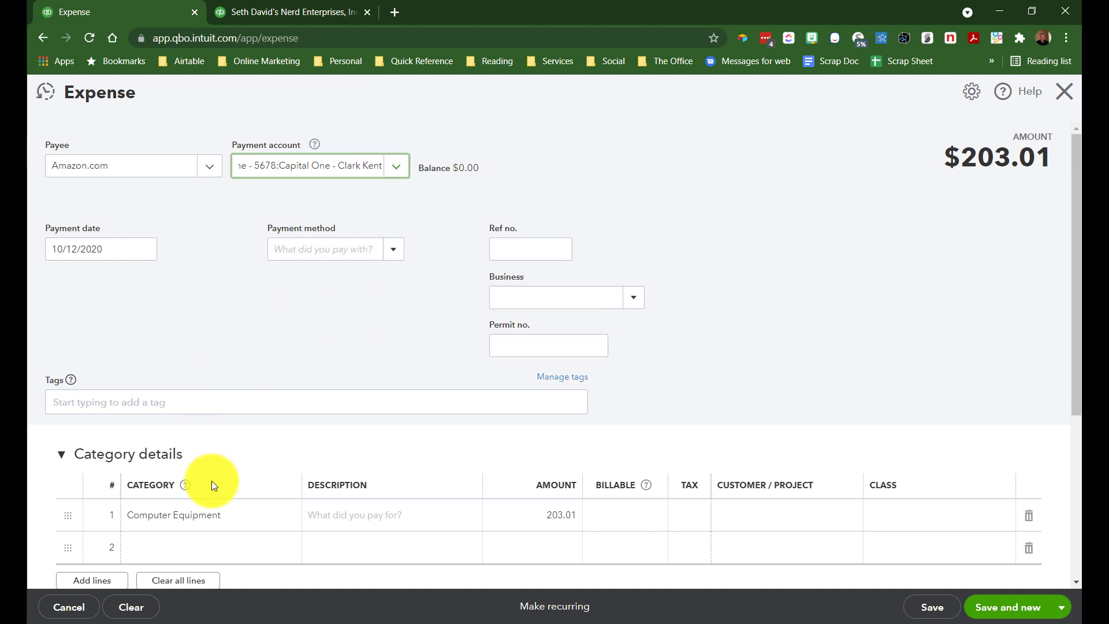
click(546, 500)
text(75.30)
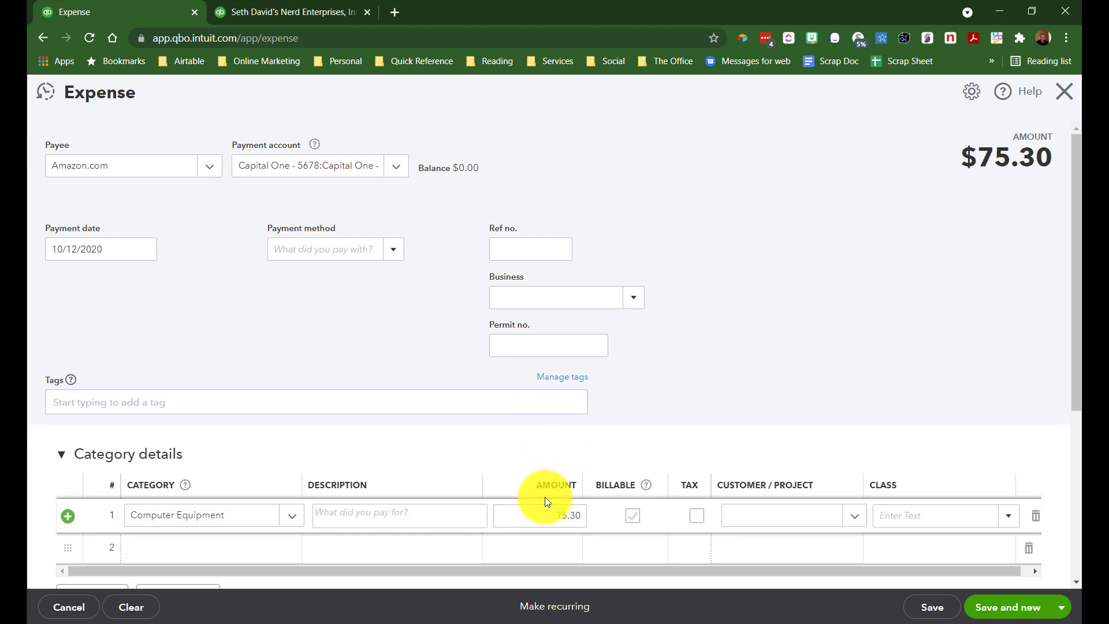
click(1012, 608)
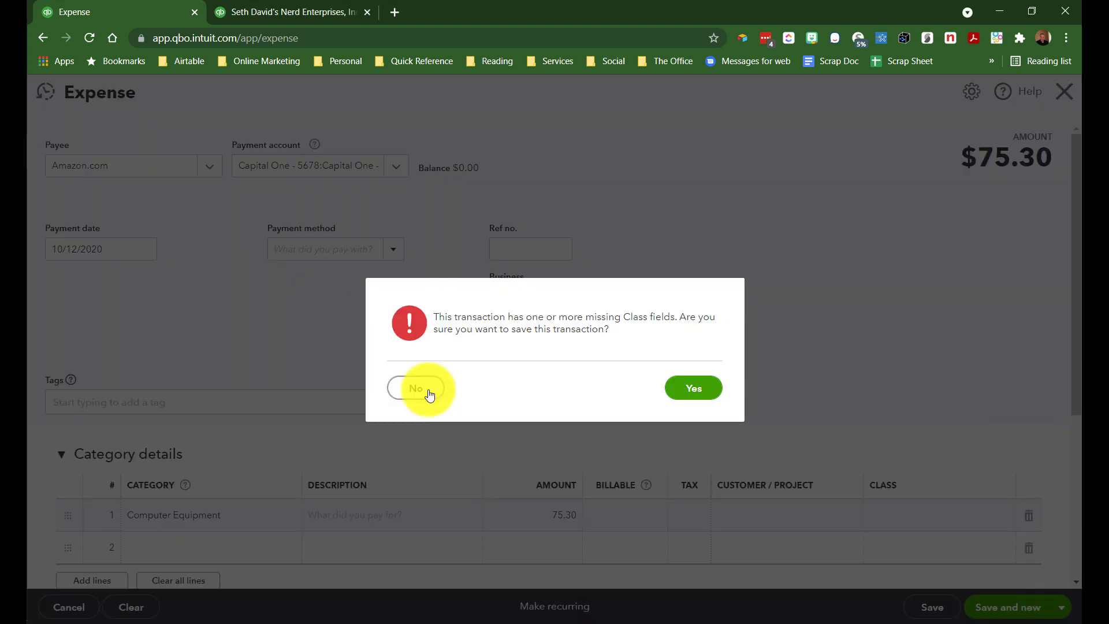
click(699, 389)
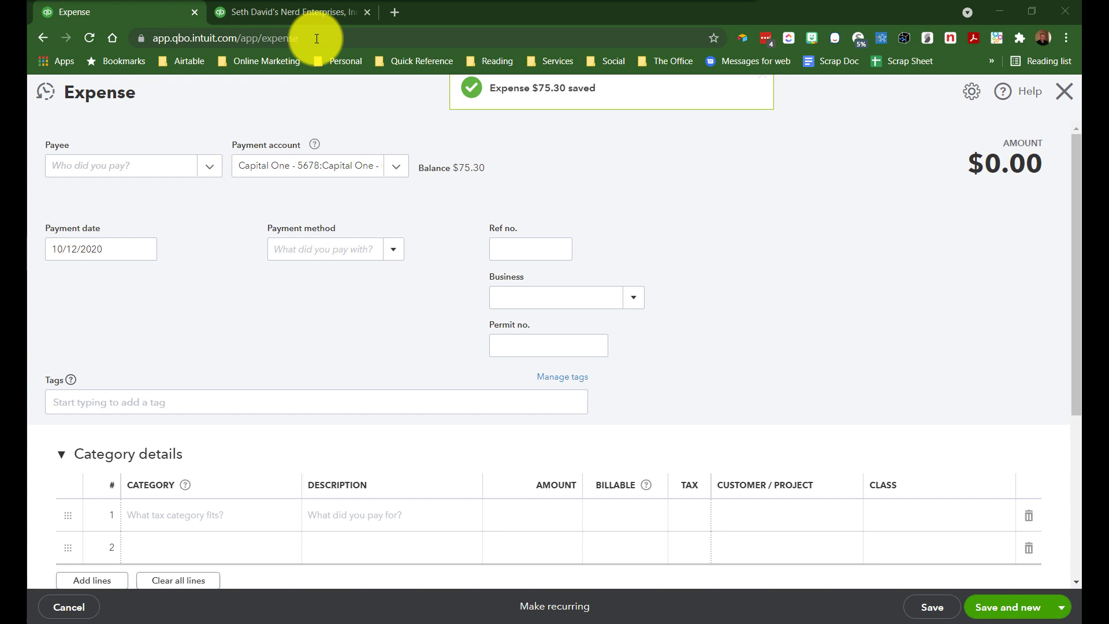
- Set the new expense's payee to Amazon.com, paid from the second cardholder's Capital One sub-account
click(144, 167)
text(Amazon)
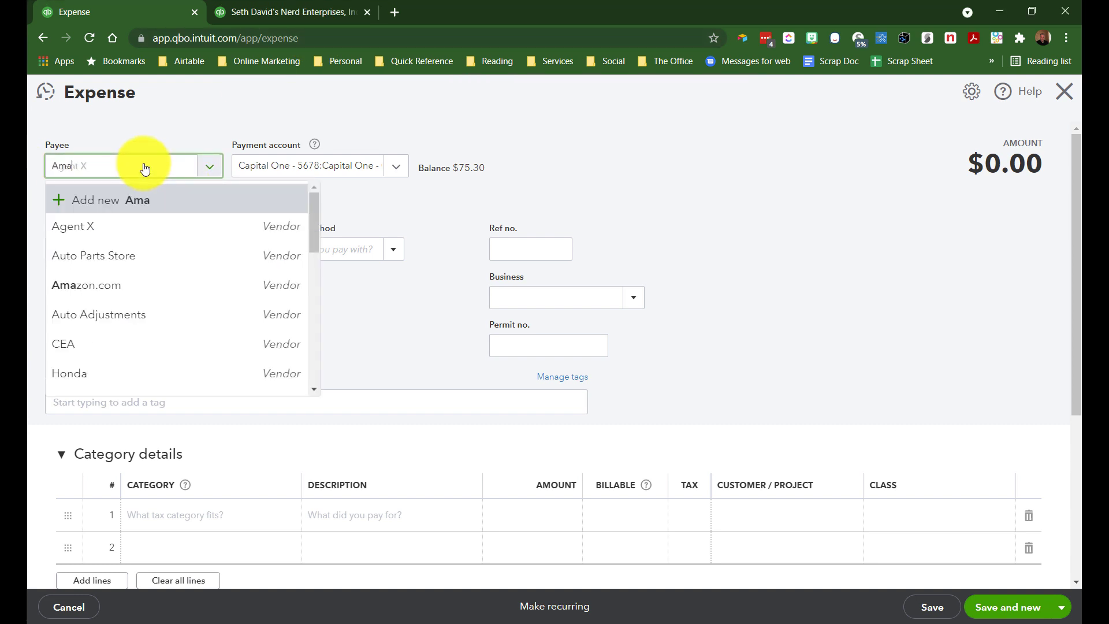
key(Return)
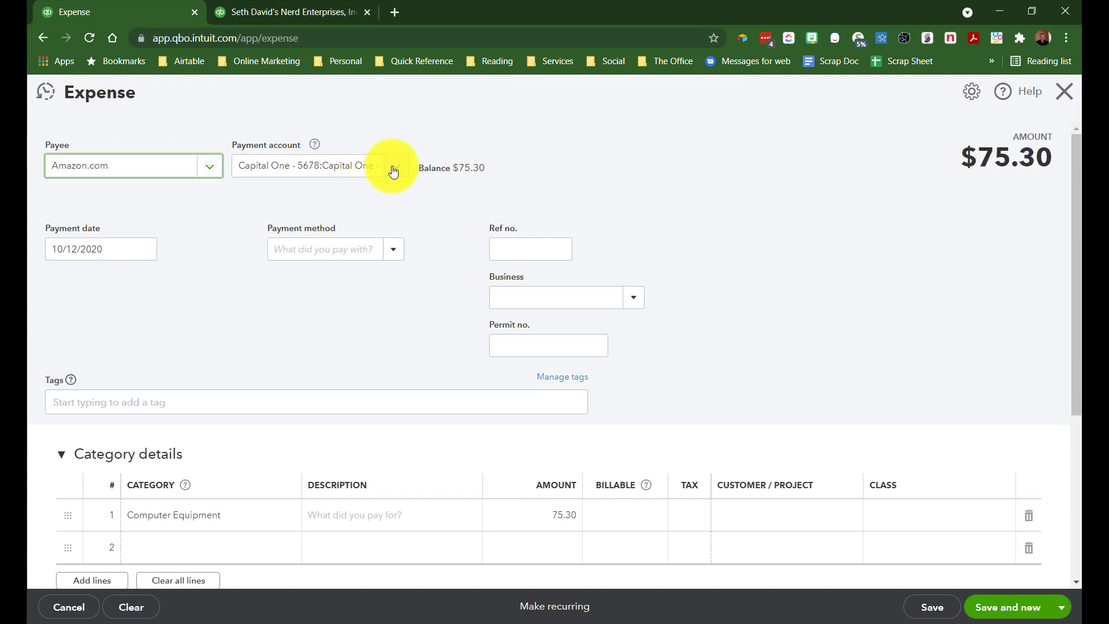
click(356, 178)
click(364, 319)
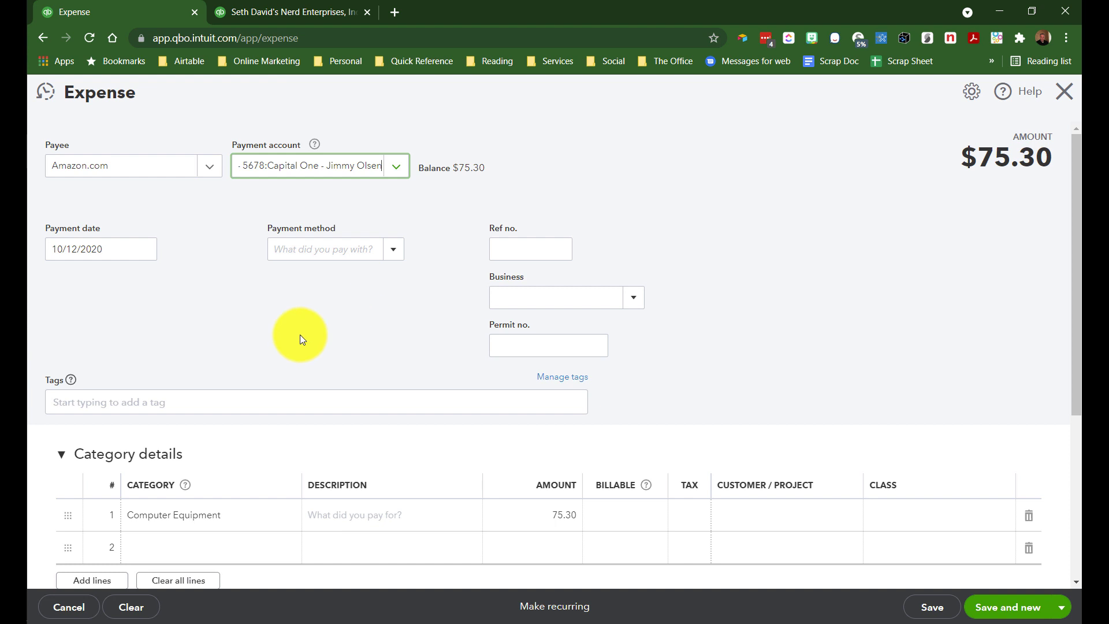
- Enter Camera Equipment as the category and start creating it as a new account
click(210, 517)
scroll(215, 508, down, 4)
key(ctrl+a)
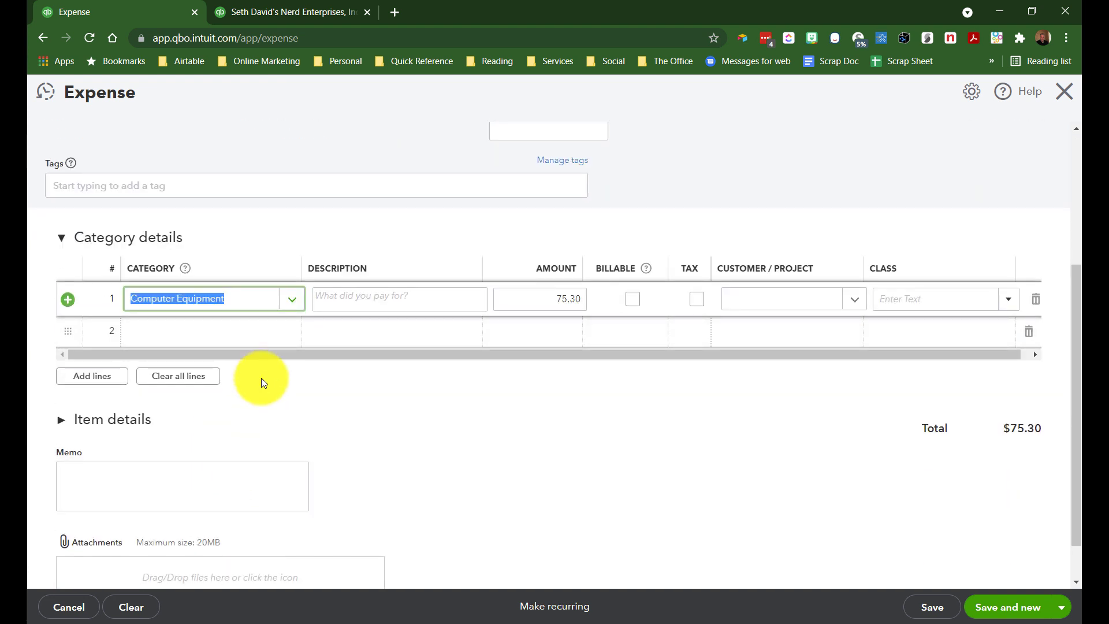
text(Ca)
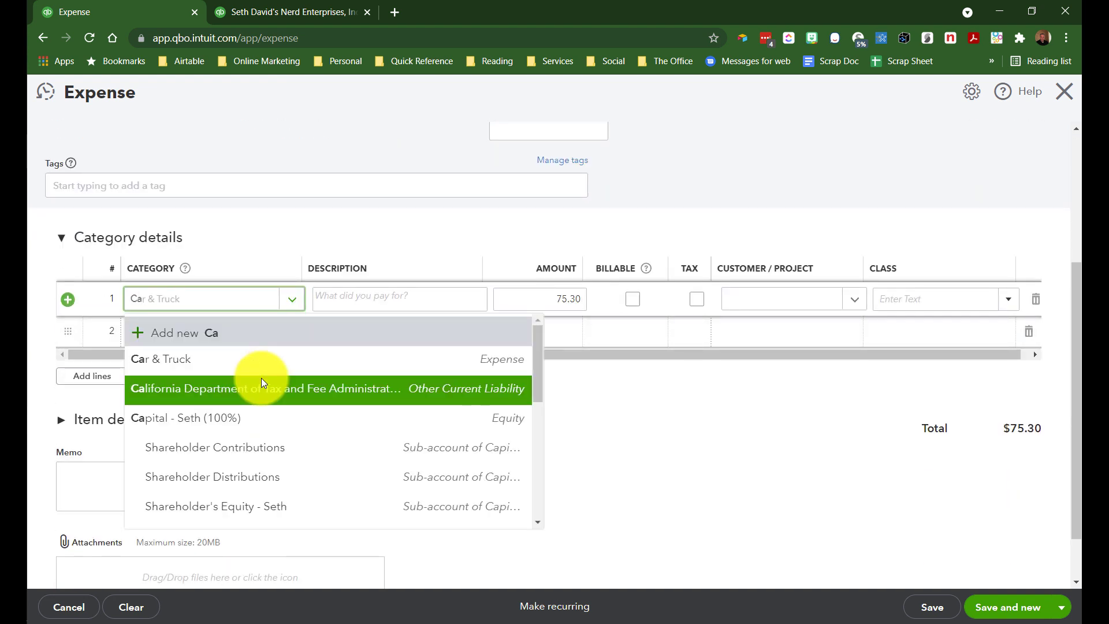
text(mera Equipment)
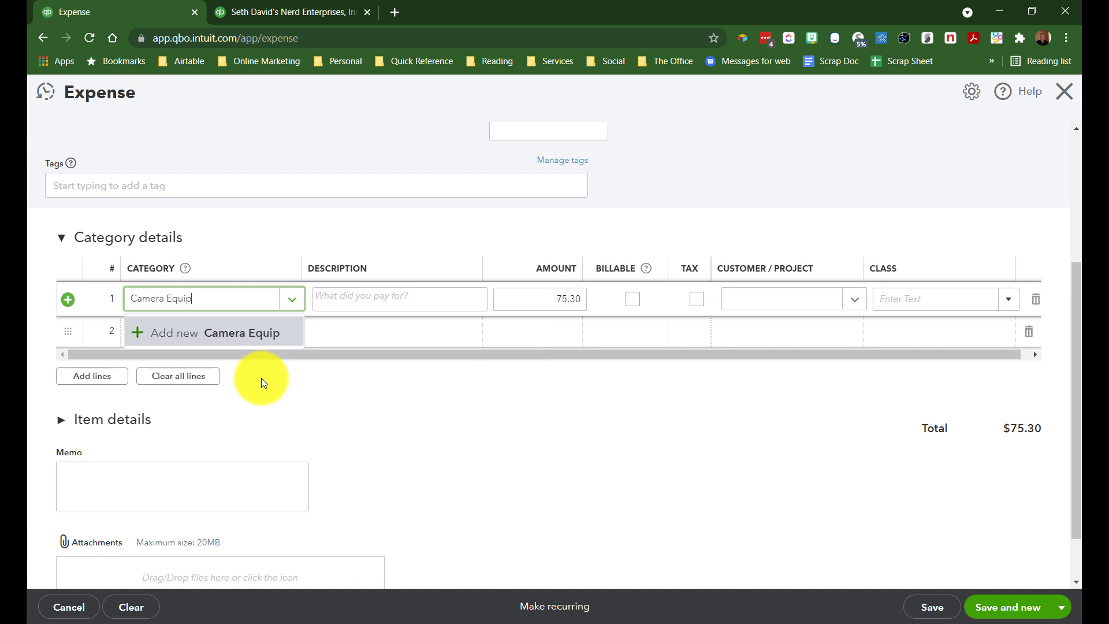
click(261, 332)
- Save Camera Equipment as an Expenses account with Office/General Administrative Expenses detail type
click(354, 189)
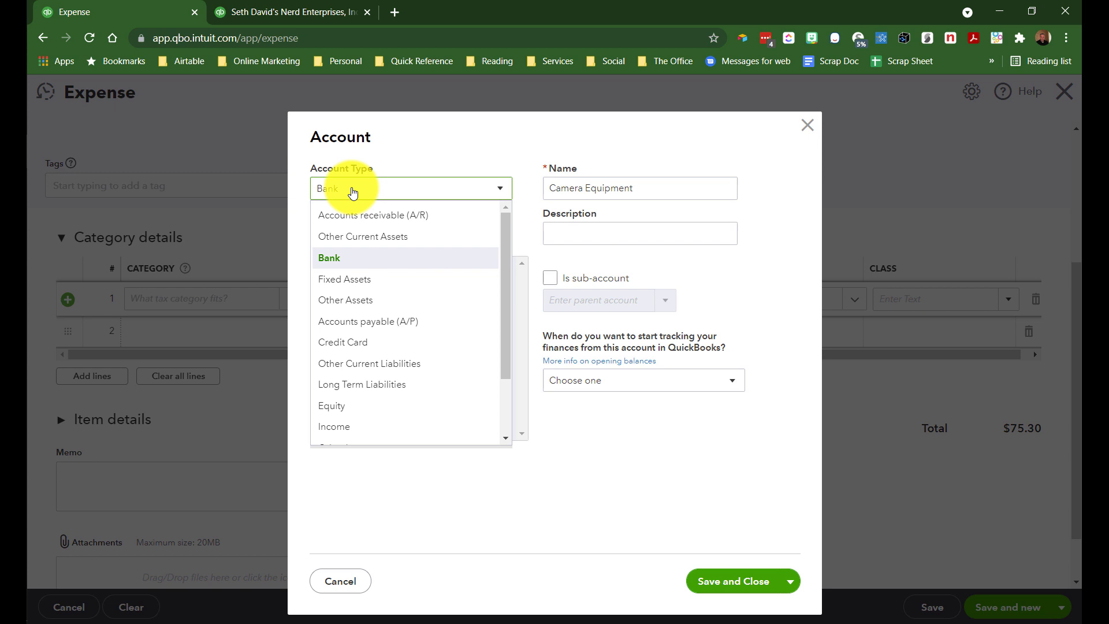
scroll(354, 384, down, 2)
click(351, 413)
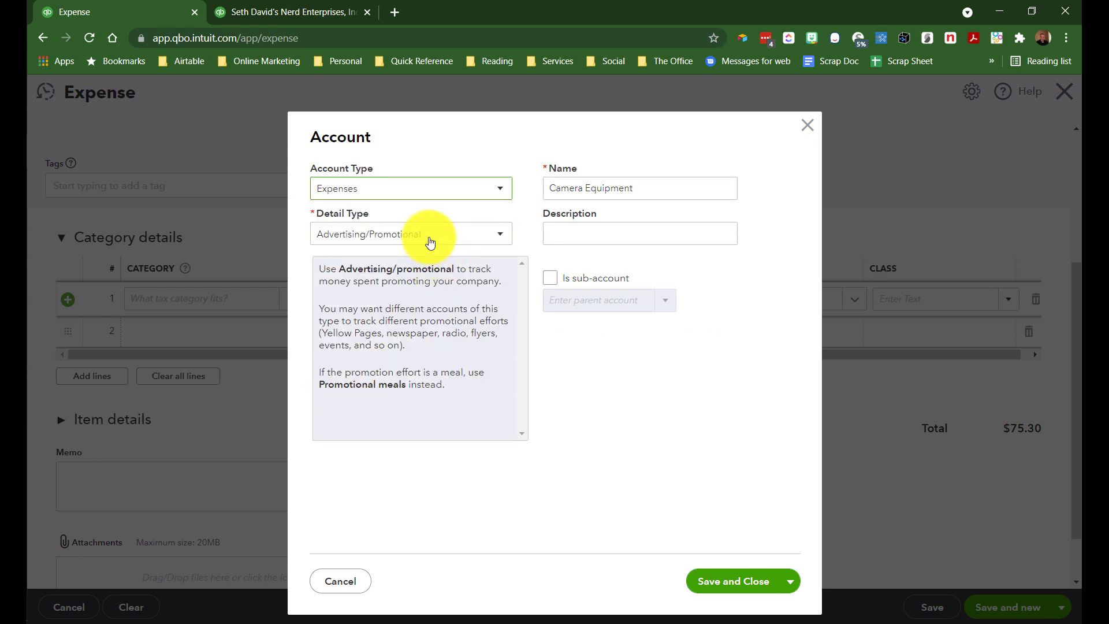
click(428, 234)
scroll(401, 359, down, 8)
scroll(397, 362, up, 3)
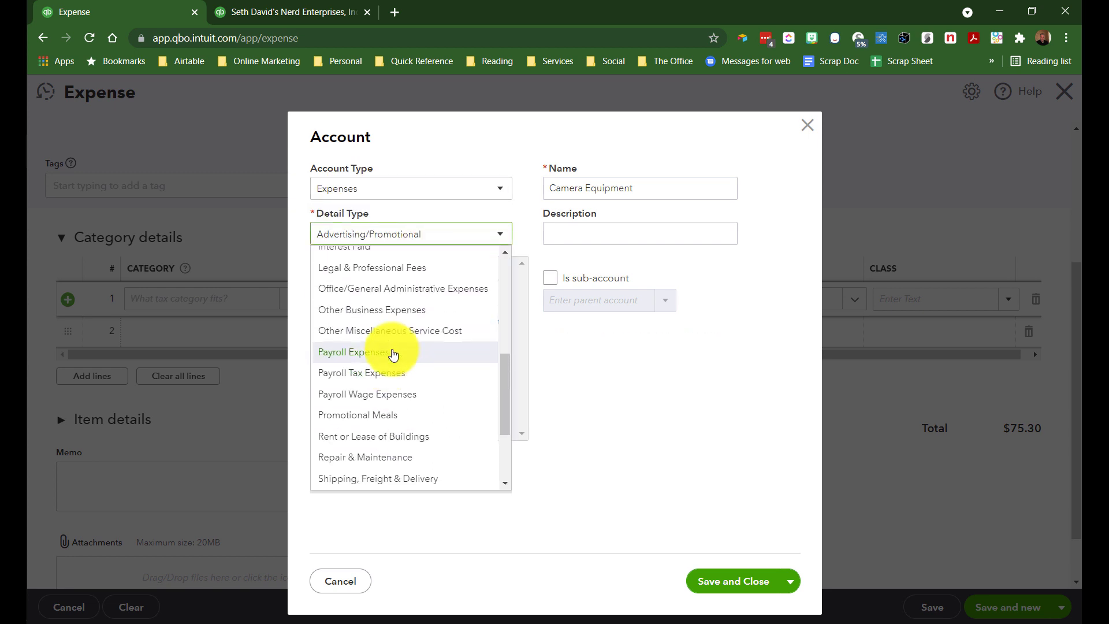
click(404, 298)
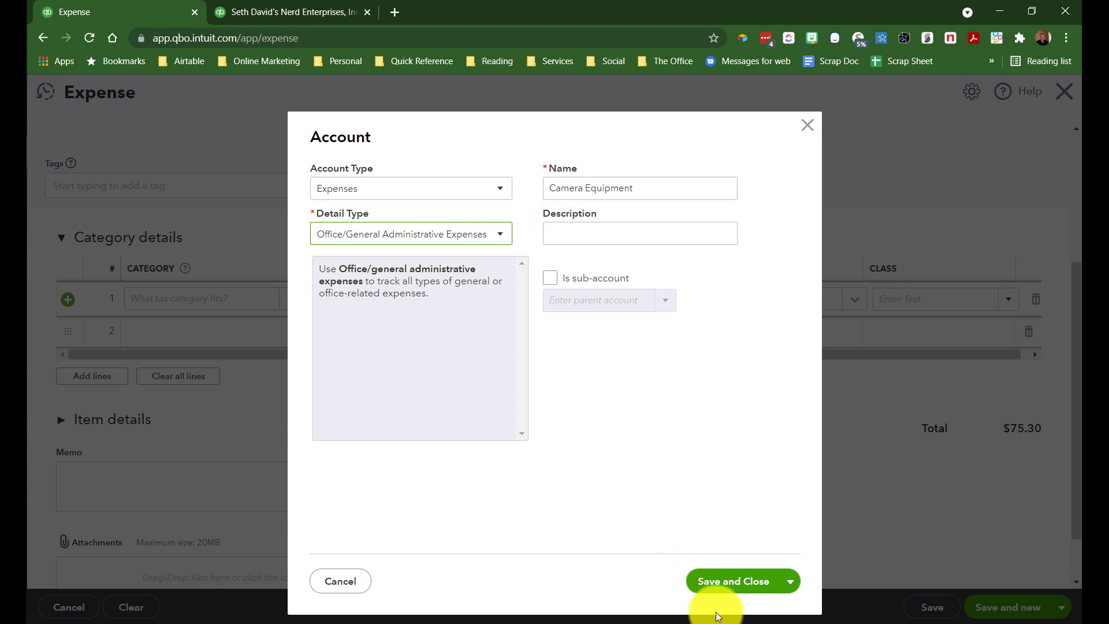
click(716, 585)
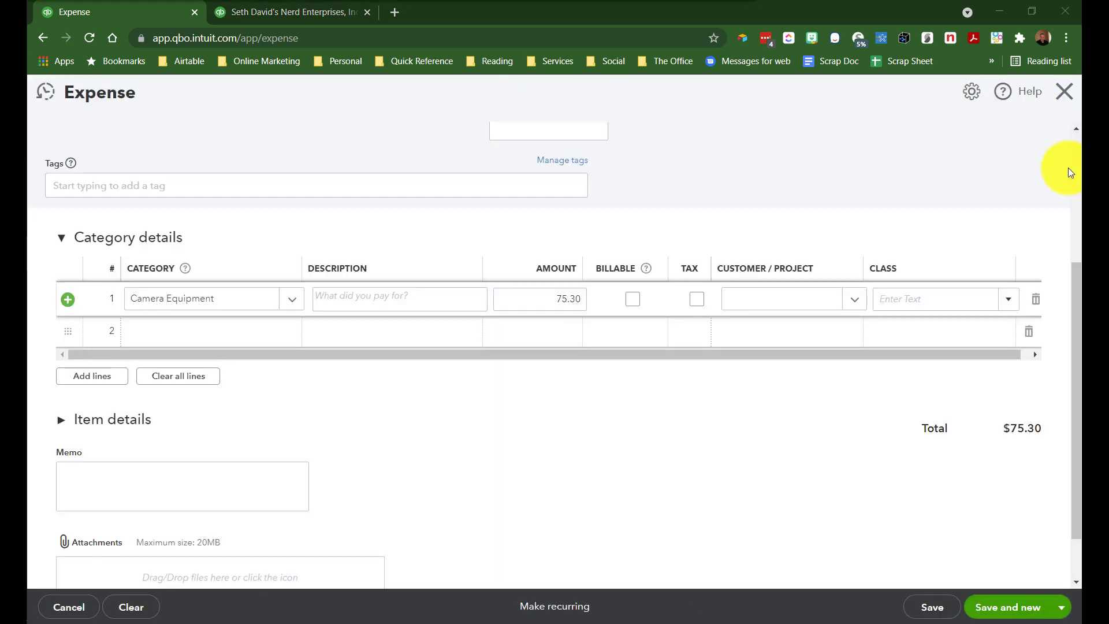
- Enter 237.00, date the expense 10/02/2020 and save it, confirming the Class warning
click(564, 298)
text(237.00)
scroll(404, 347, up, 4)
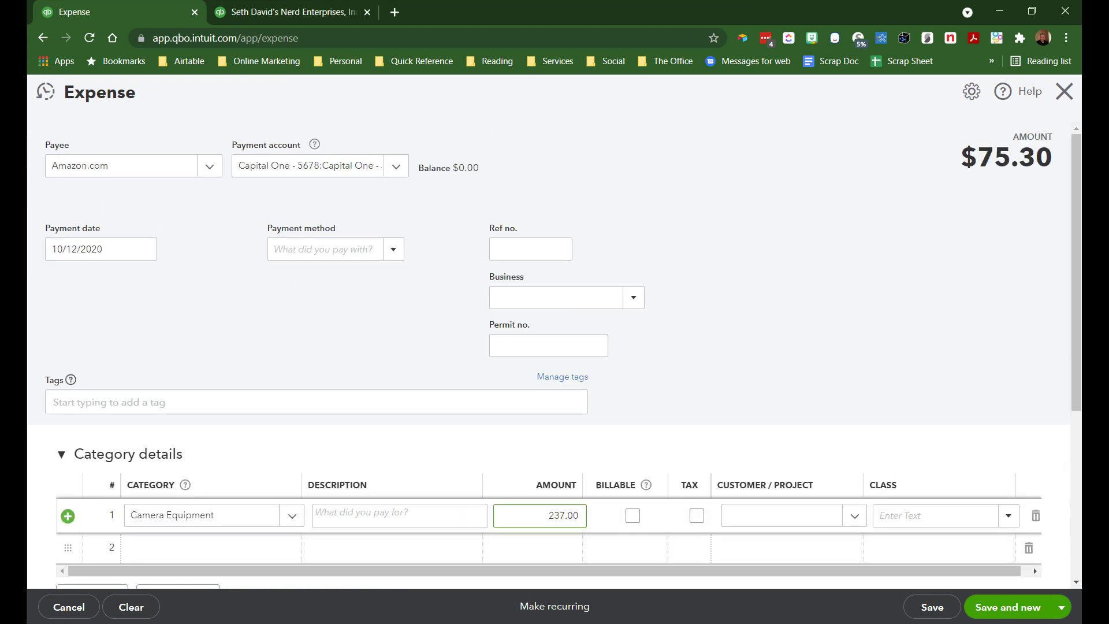
click(111, 243)
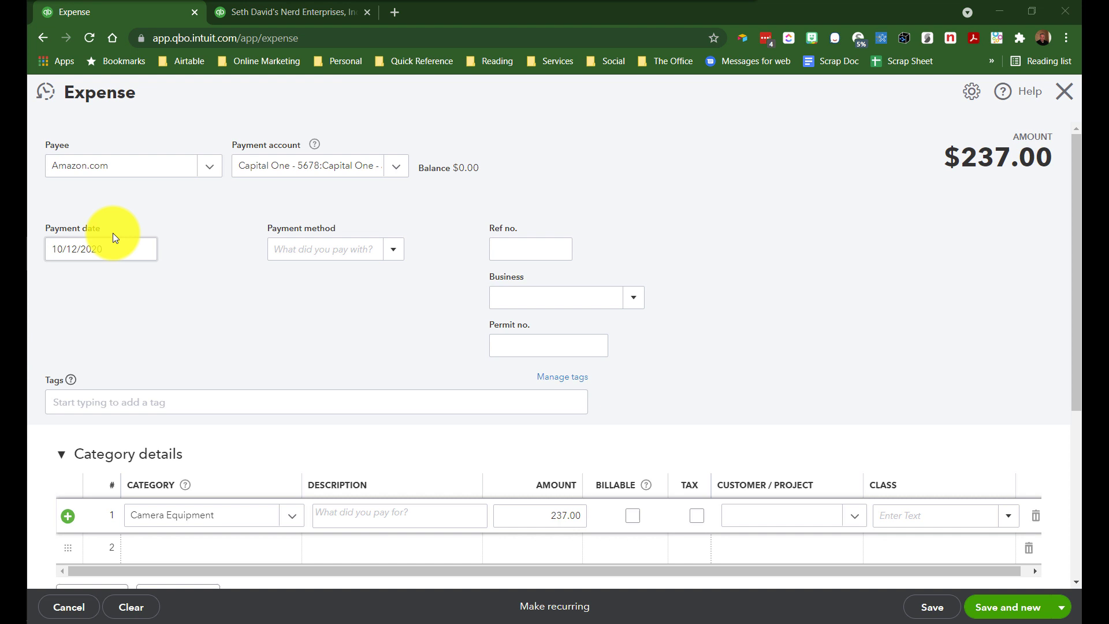
text(10/02/2020)
key(Tab)
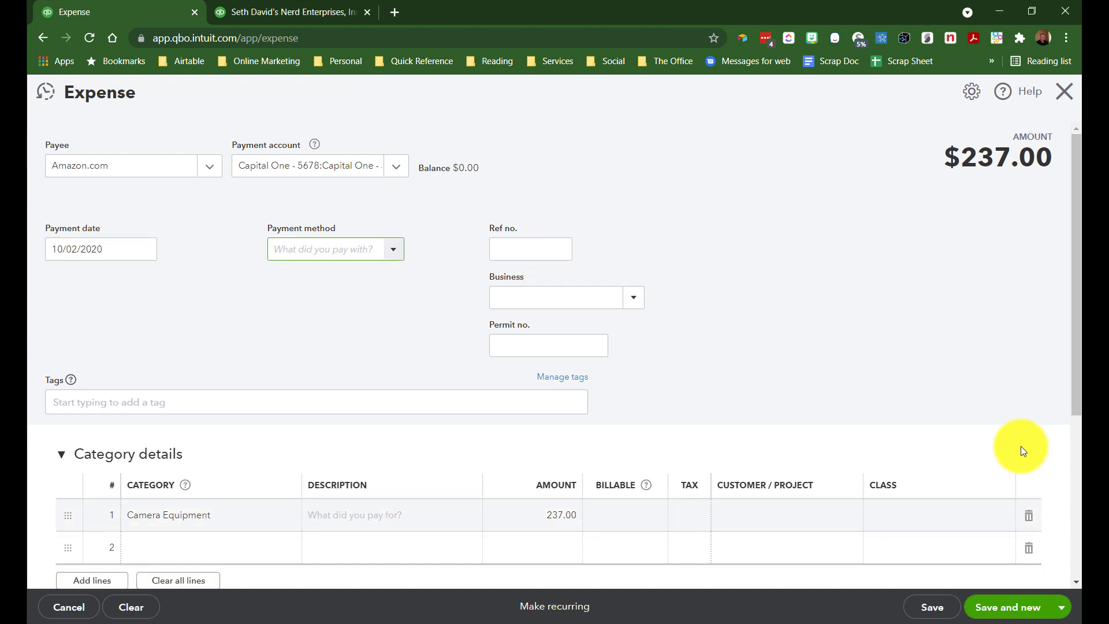
click(1034, 607)
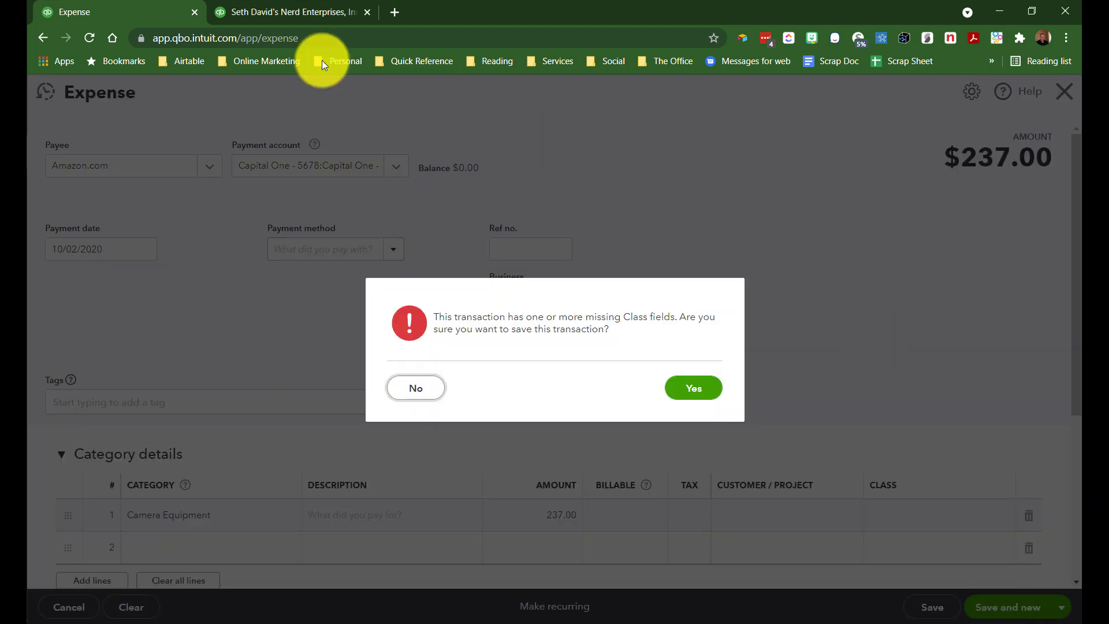
click(691, 384)
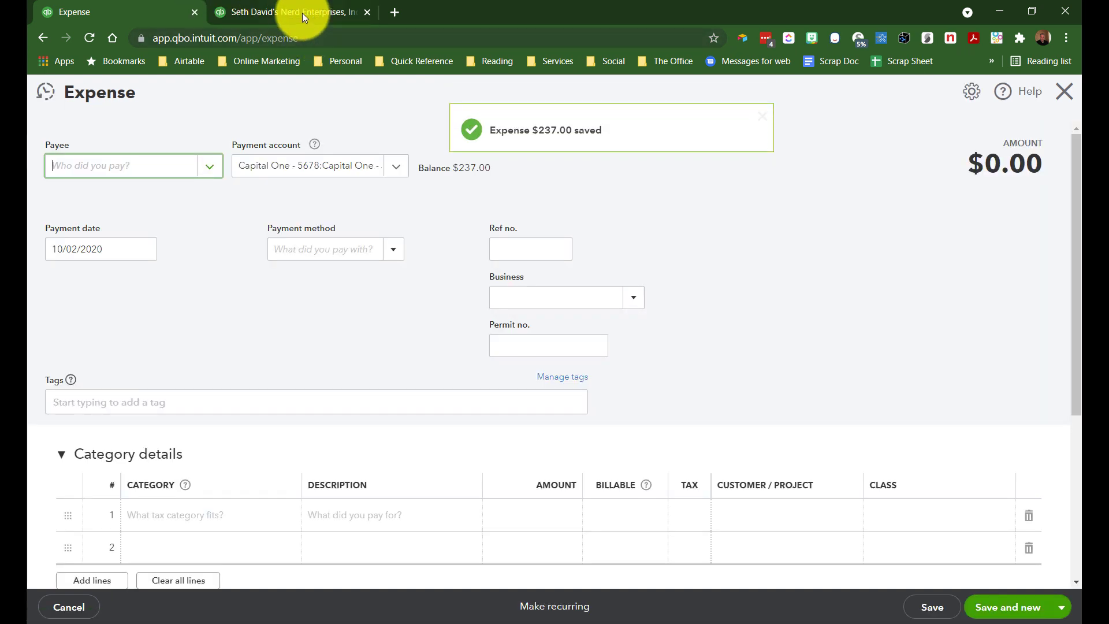
- Re-run the Balance Sheet to review Capital One - 5678 totalling 973.32, then return to the expense form
click(301, 12)
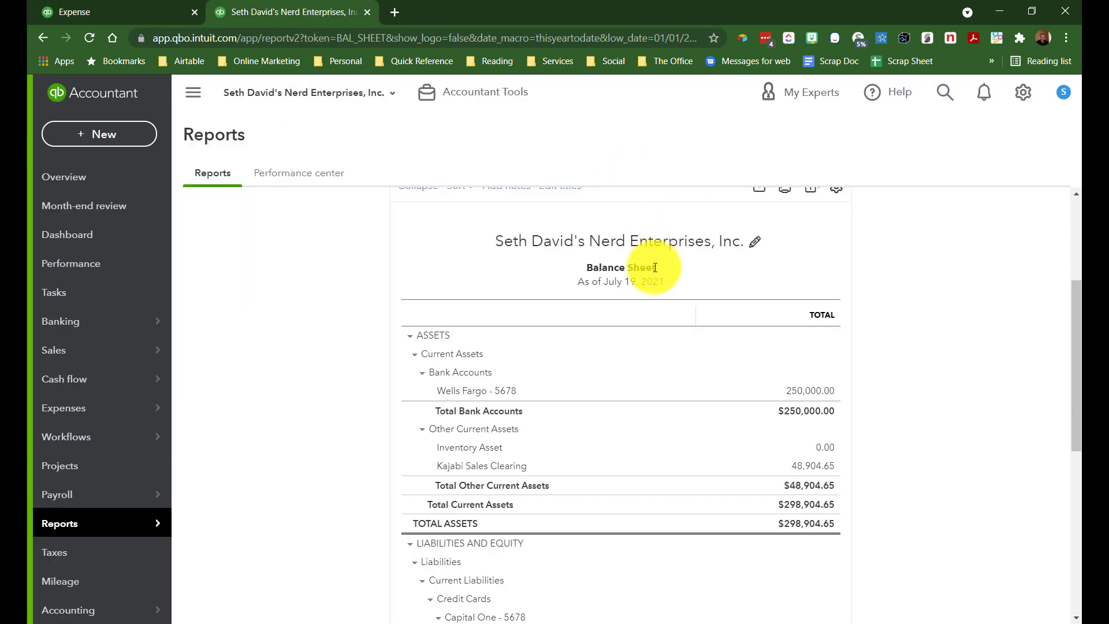
scroll(655, 268, up, 3)
click(849, 329)
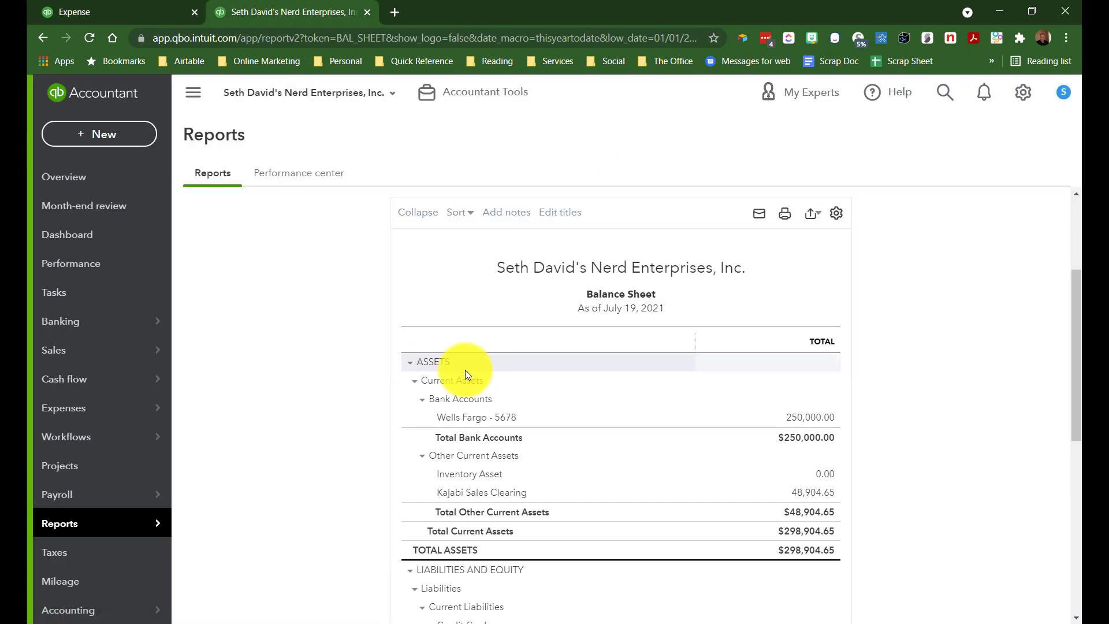
scroll(334, 352, down, 6)
scroll(334, 353, up, 2)
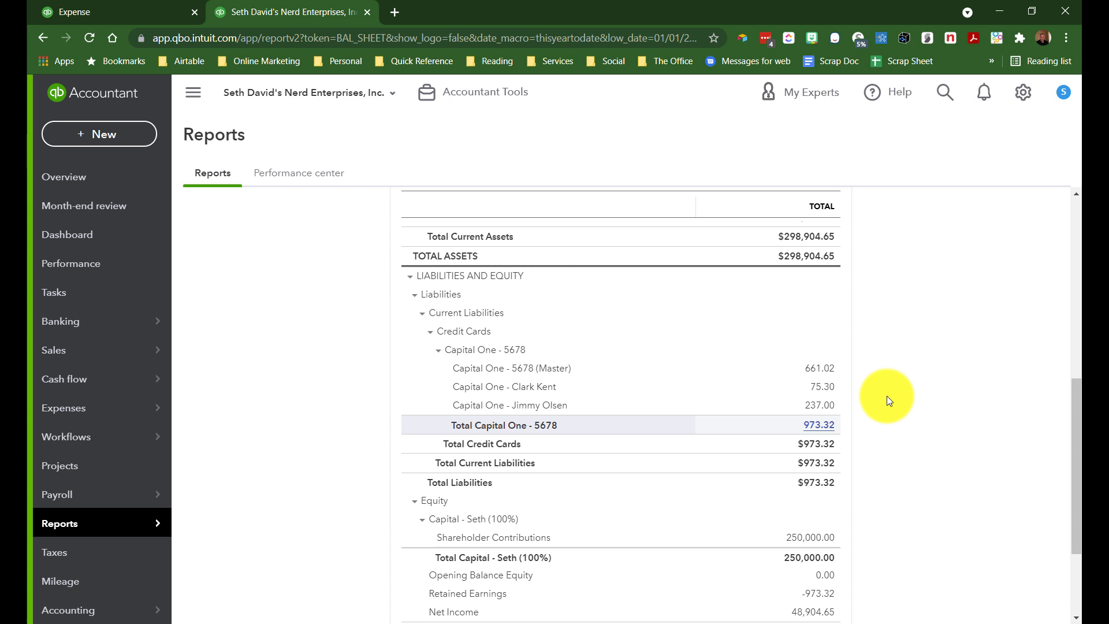
scroll(750, 386, up, 6)
scroll(757, 397, up, 2)
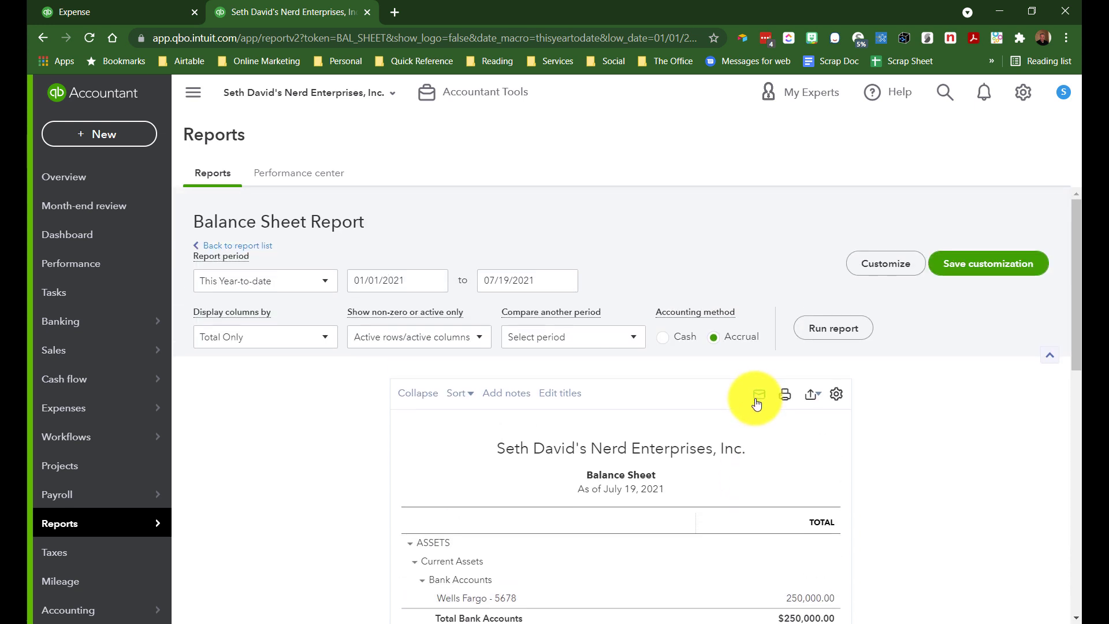
click(98, 15)
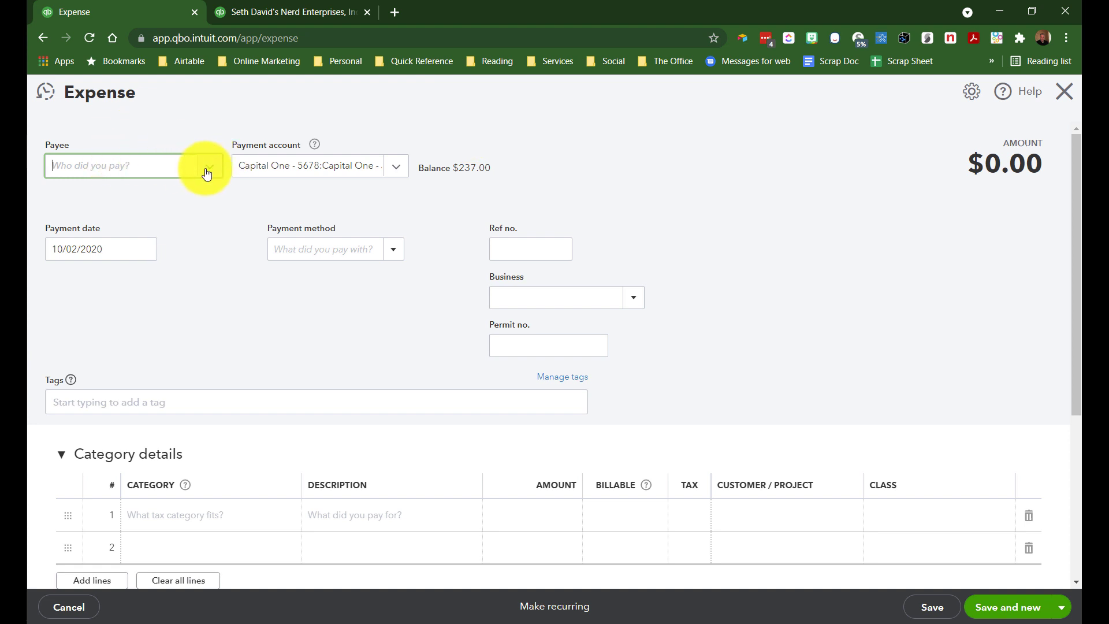
- Add Capital One as a new vendor and set it as the expense payee
text(Capital One)
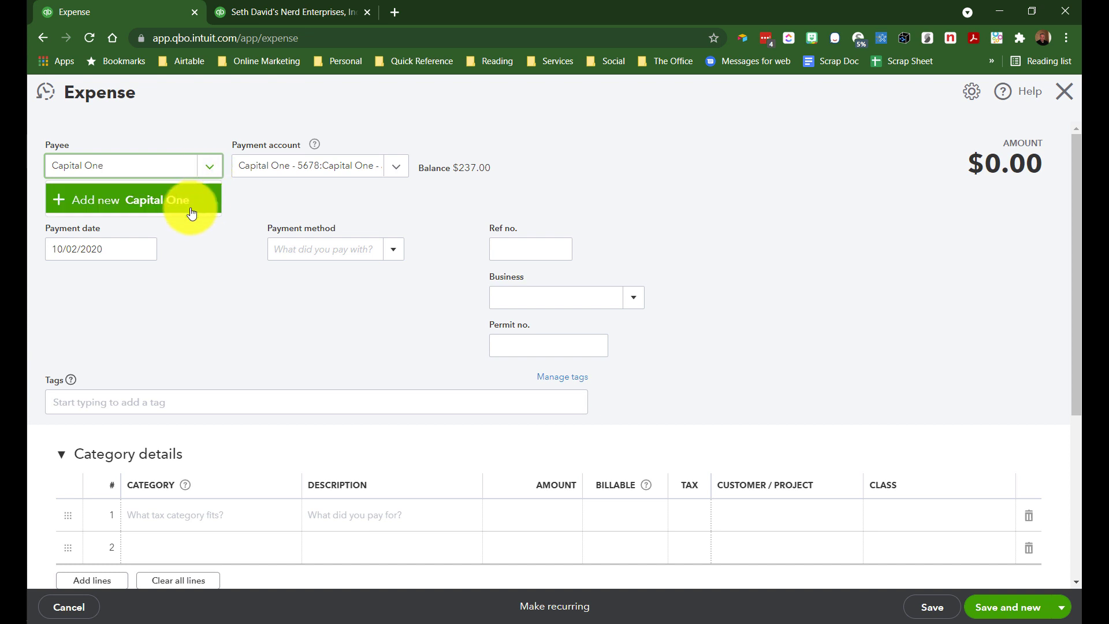
click(186, 206)
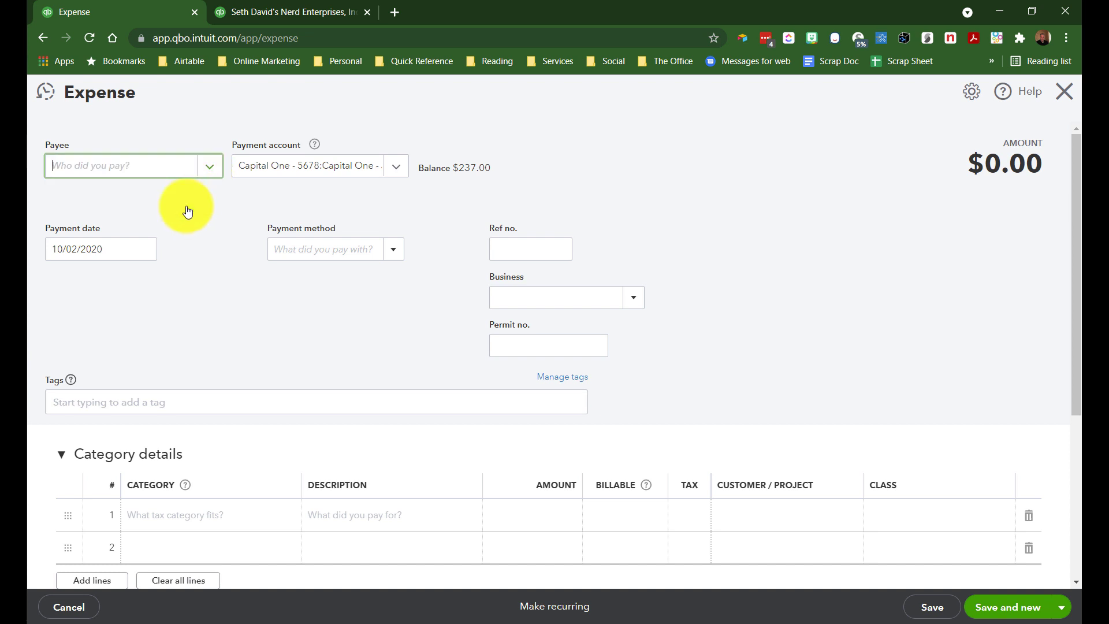
click(259, 340)
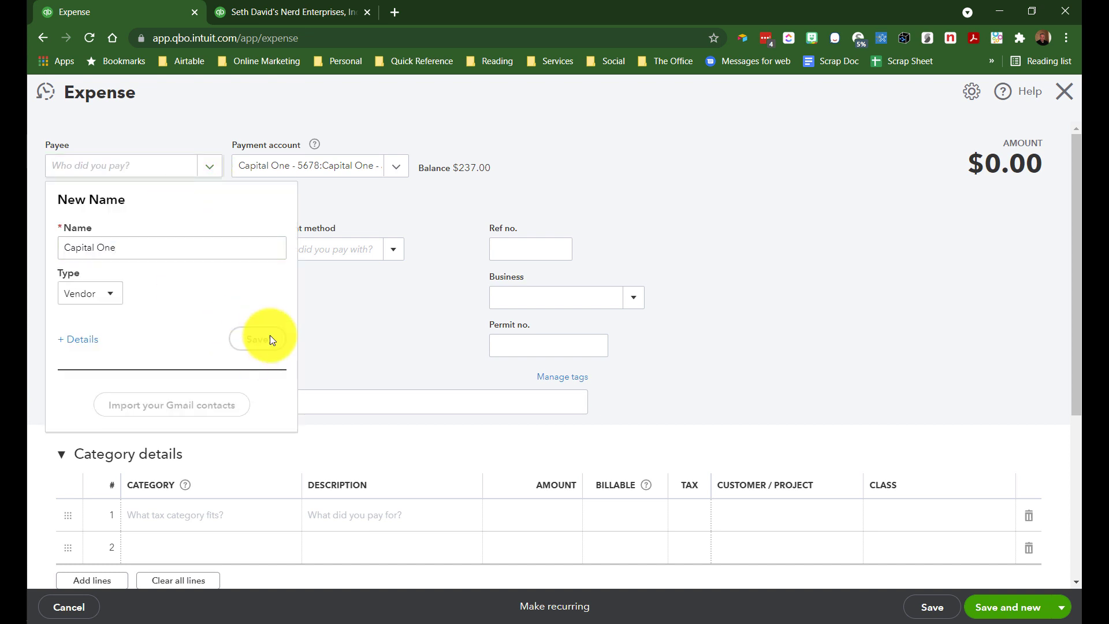
- Pay the expense from Wells Fargo - 5678, dated 10/13/2020
click(283, 169)
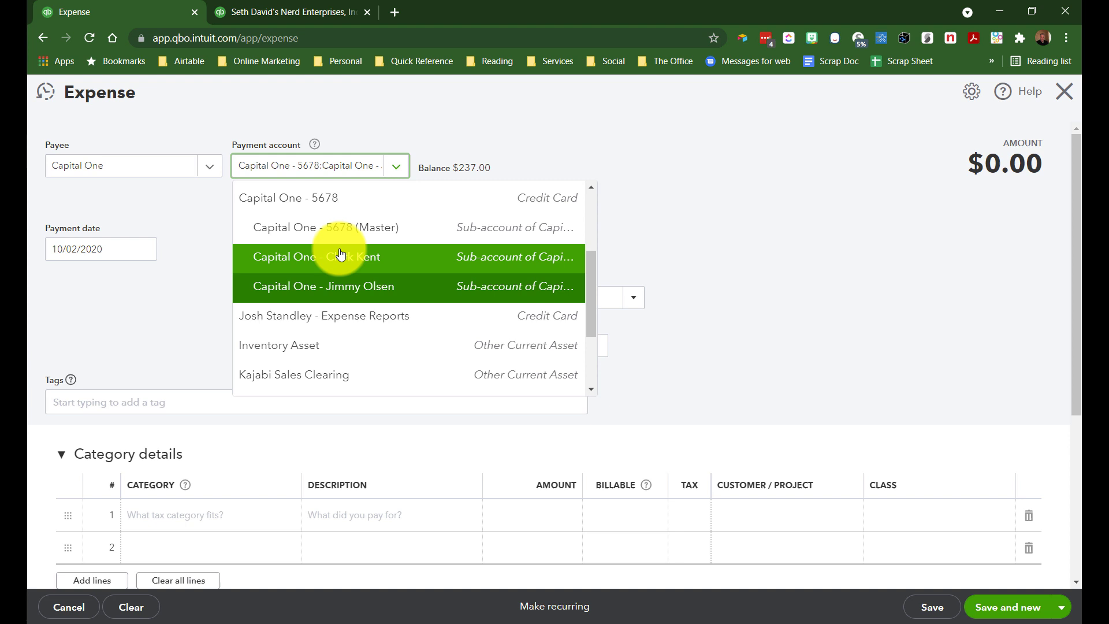
scroll(335, 254, up, 3)
click(294, 315)
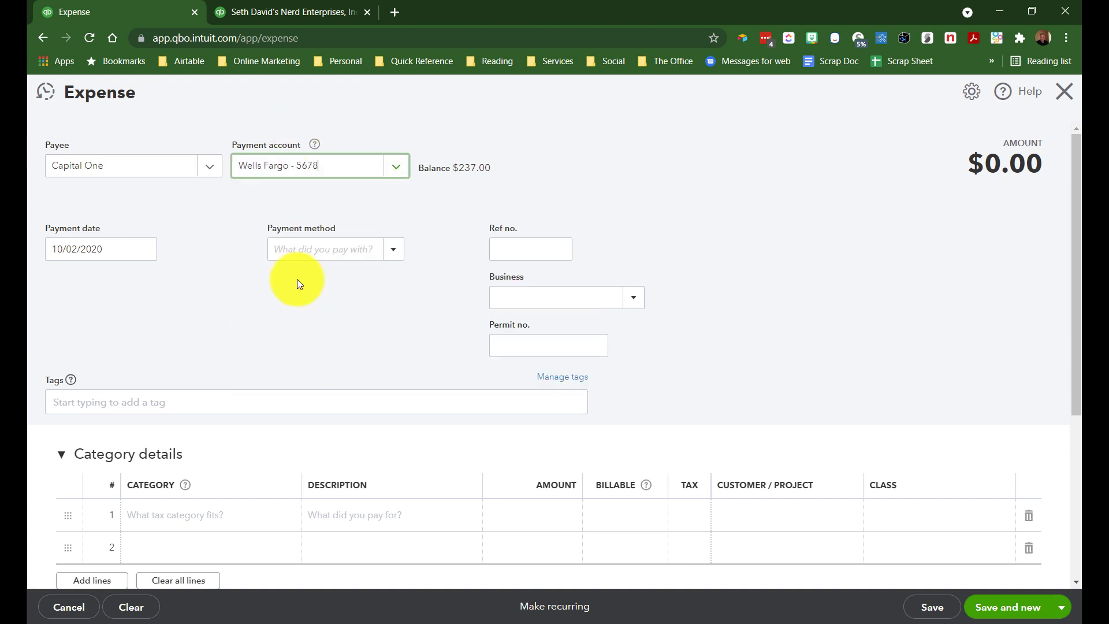
click(119, 249)
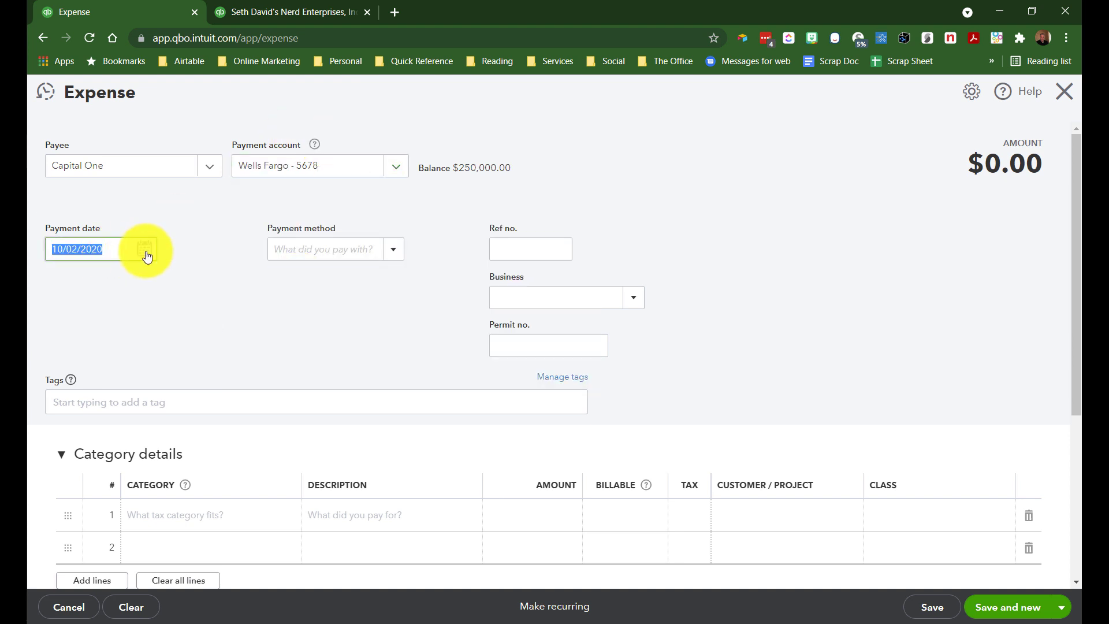
click(144, 248)
click(293, 294)
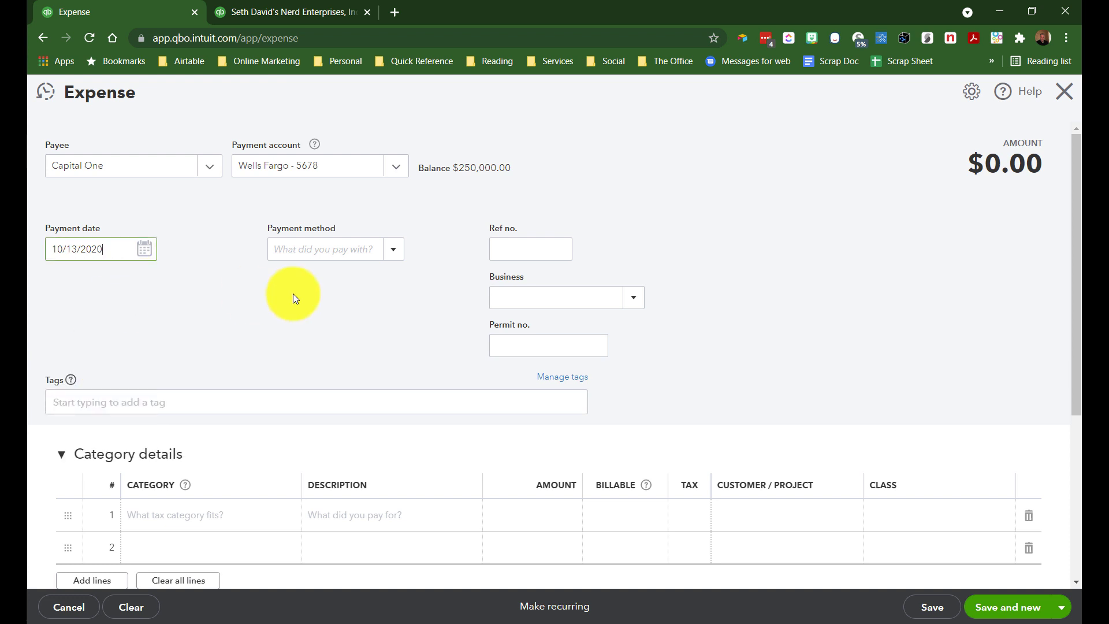
scroll(293, 292, down, 3)
- Categorise the first expense line to Capital One - 5678 (Master) for 300.00
click(181, 370)
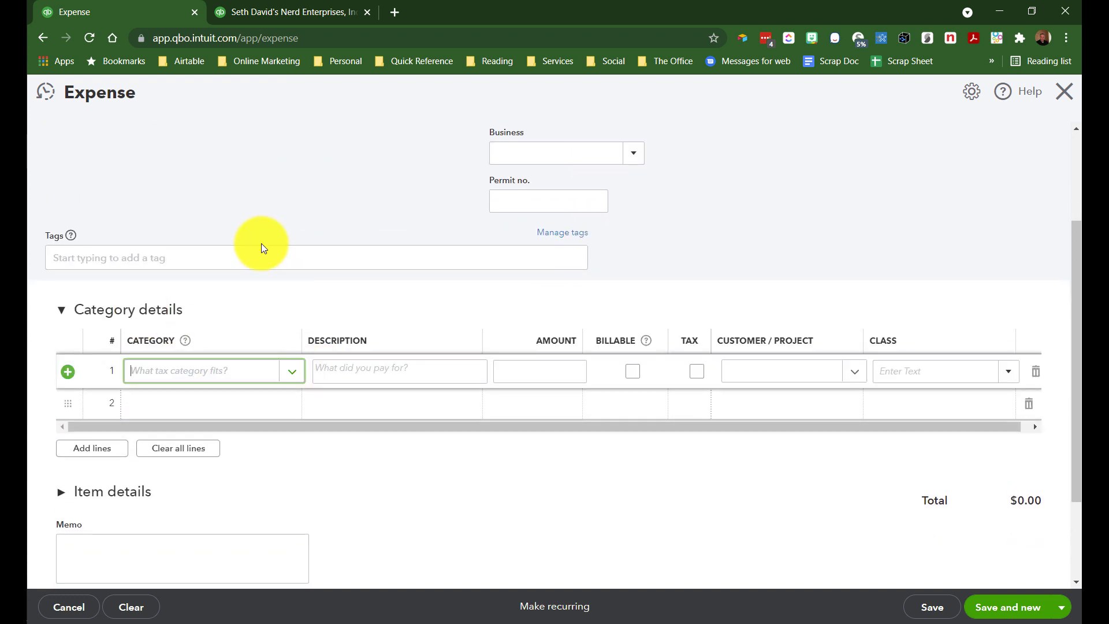
text(cap)
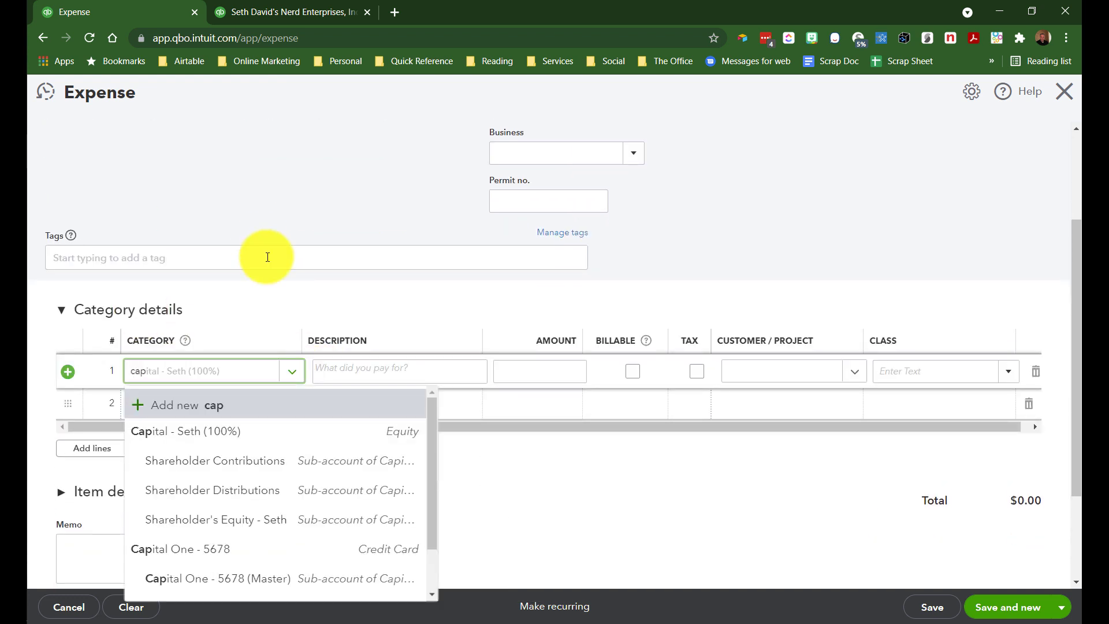
scroll(286, 485, down, 1)
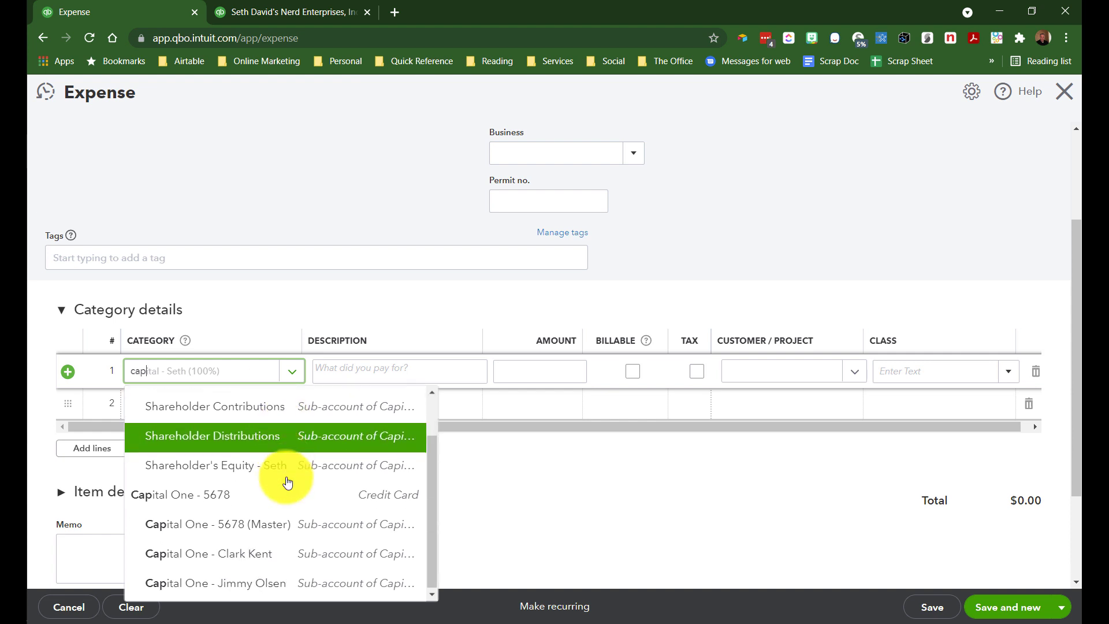
click(258, 532)
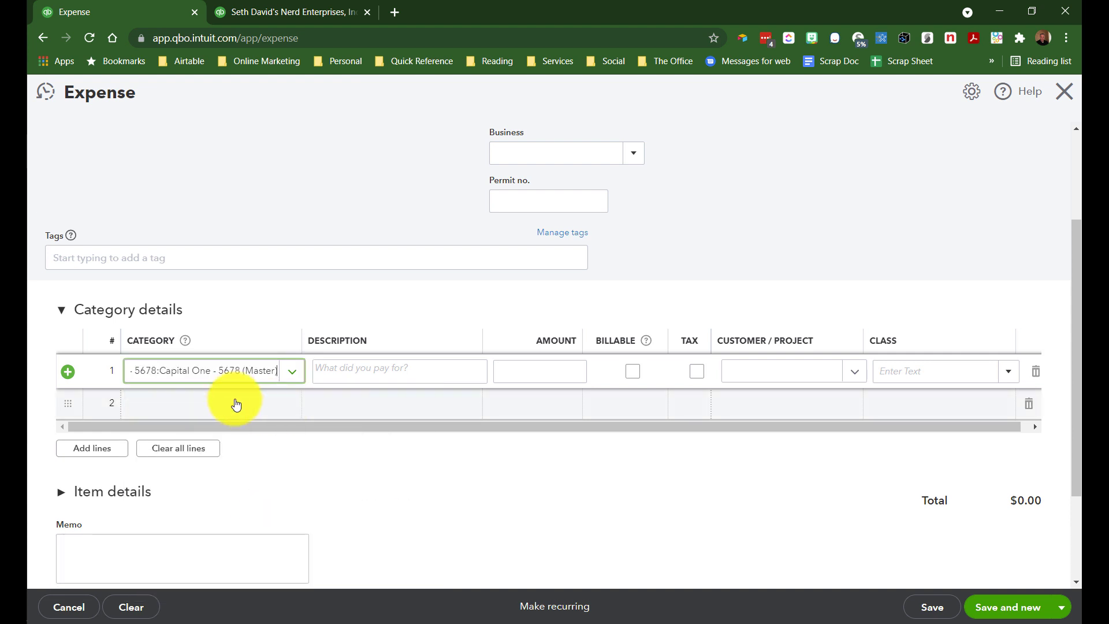
click(533, 380)
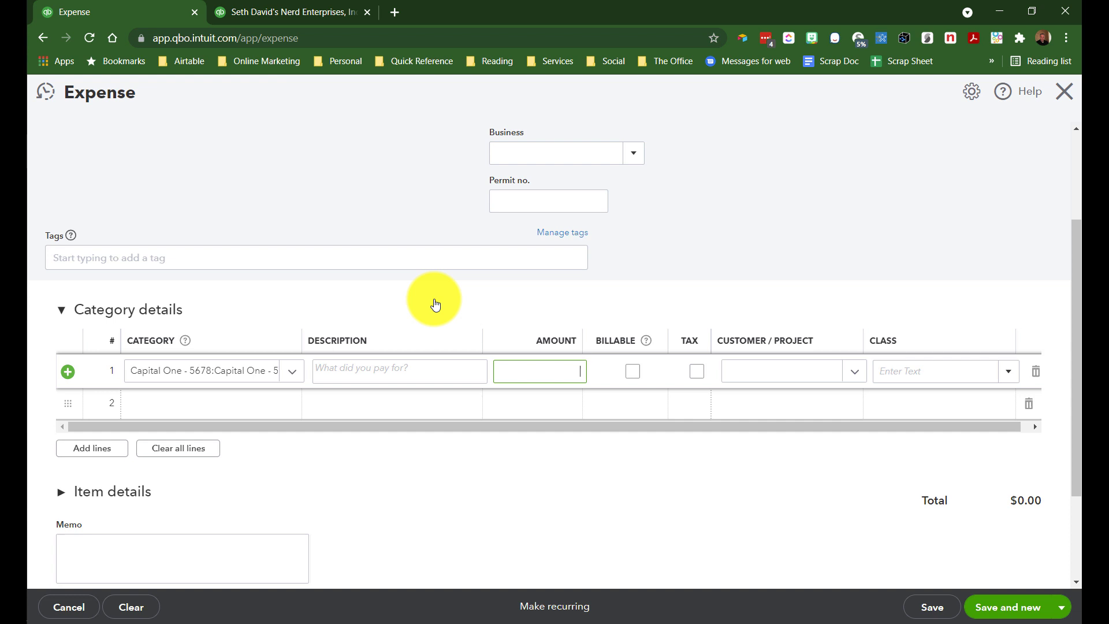
click(435, 304)
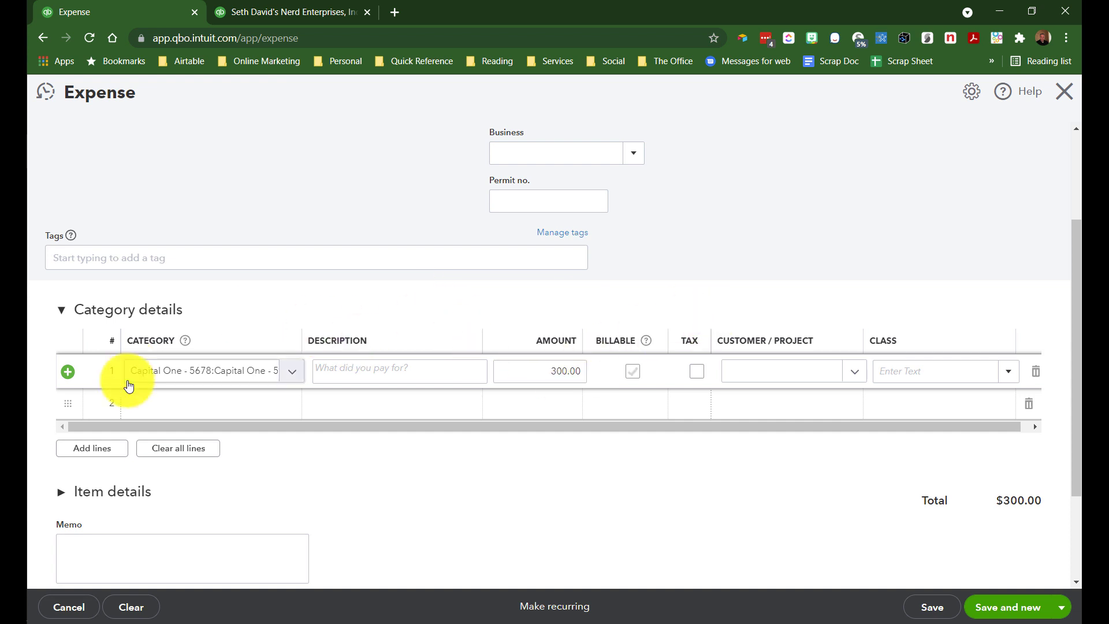
click(296, 375)
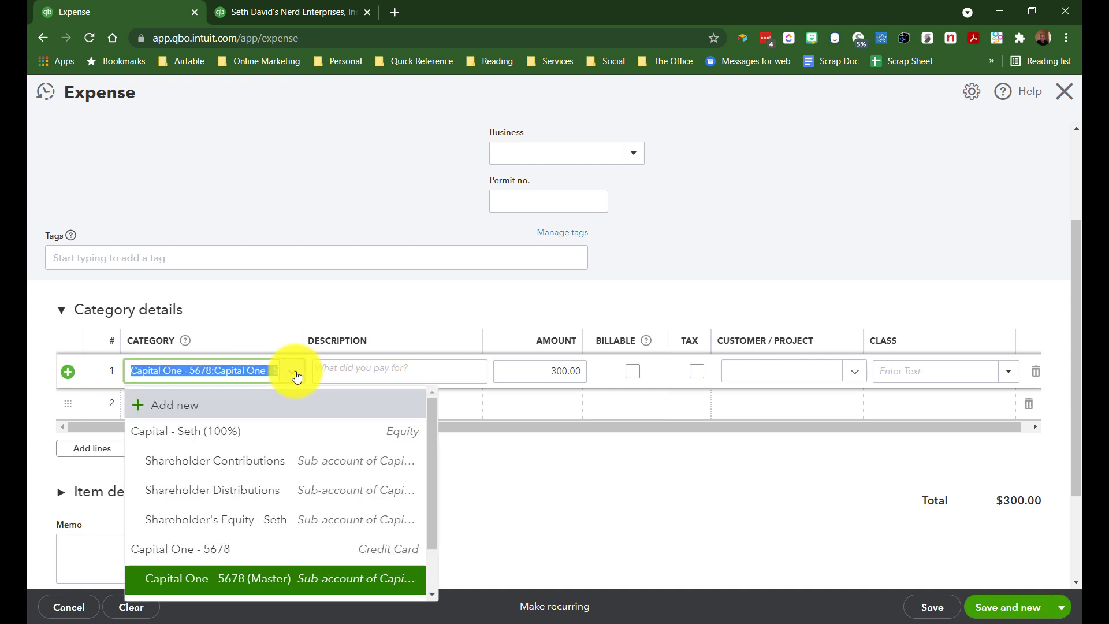
scroll(292, 439, down, 3)
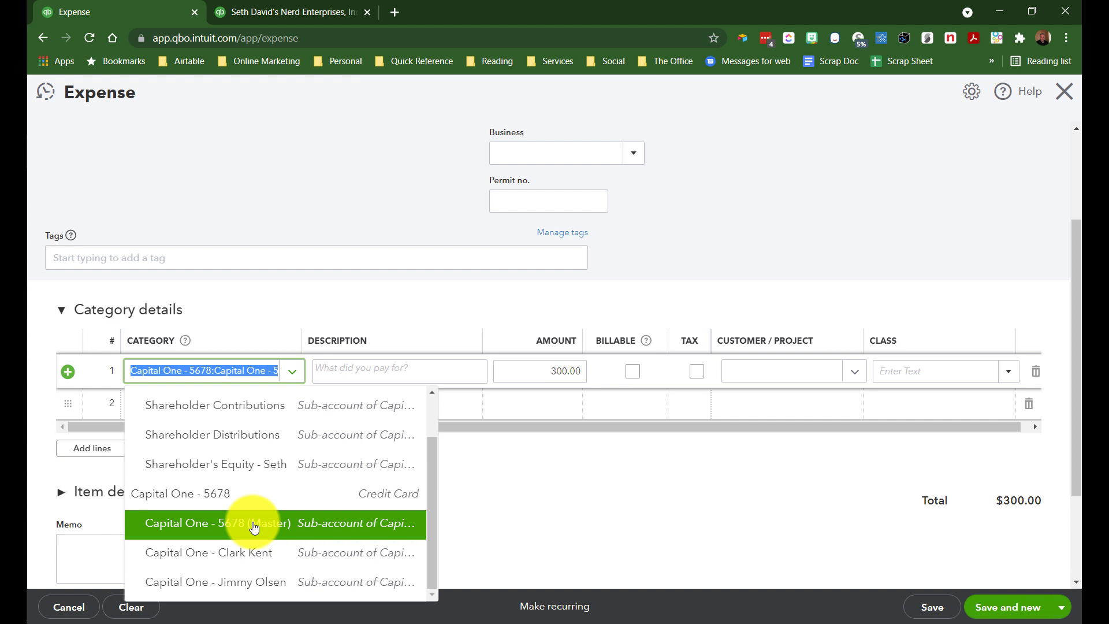
click(217, 523)
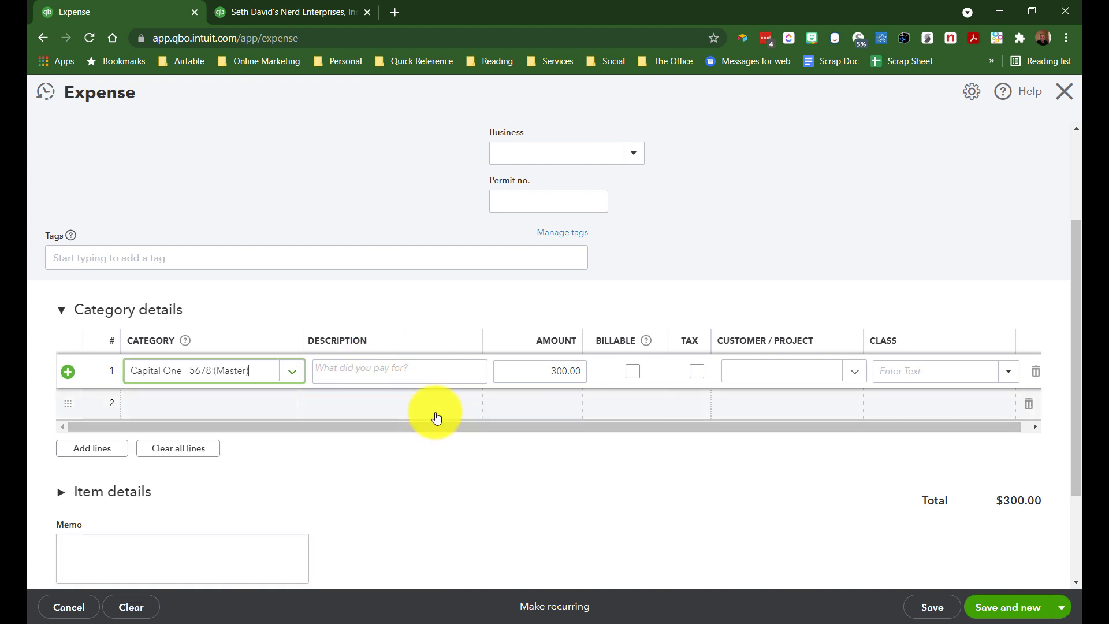
- Save and close the expense, accepting the missing-Class warning
click(1061, 607)
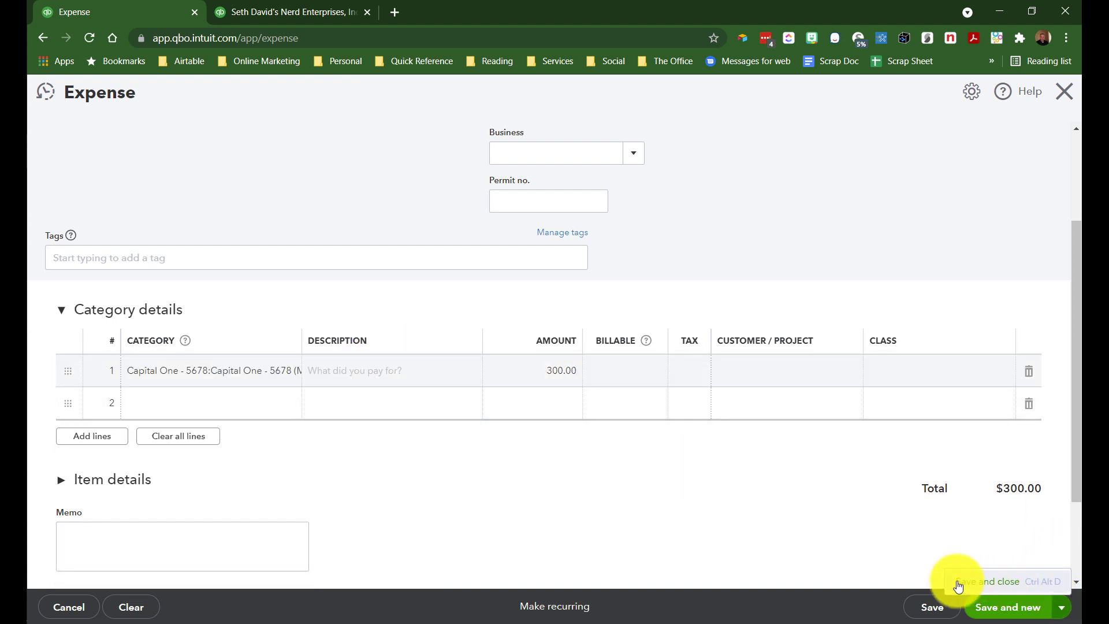
click(991, 581)
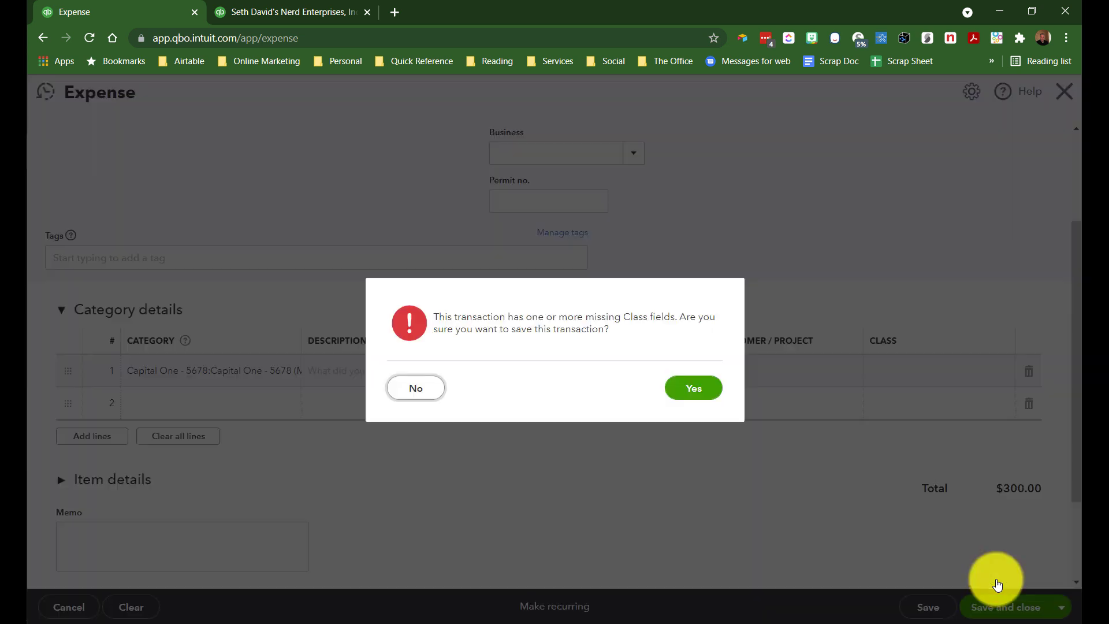
click(714, 378)
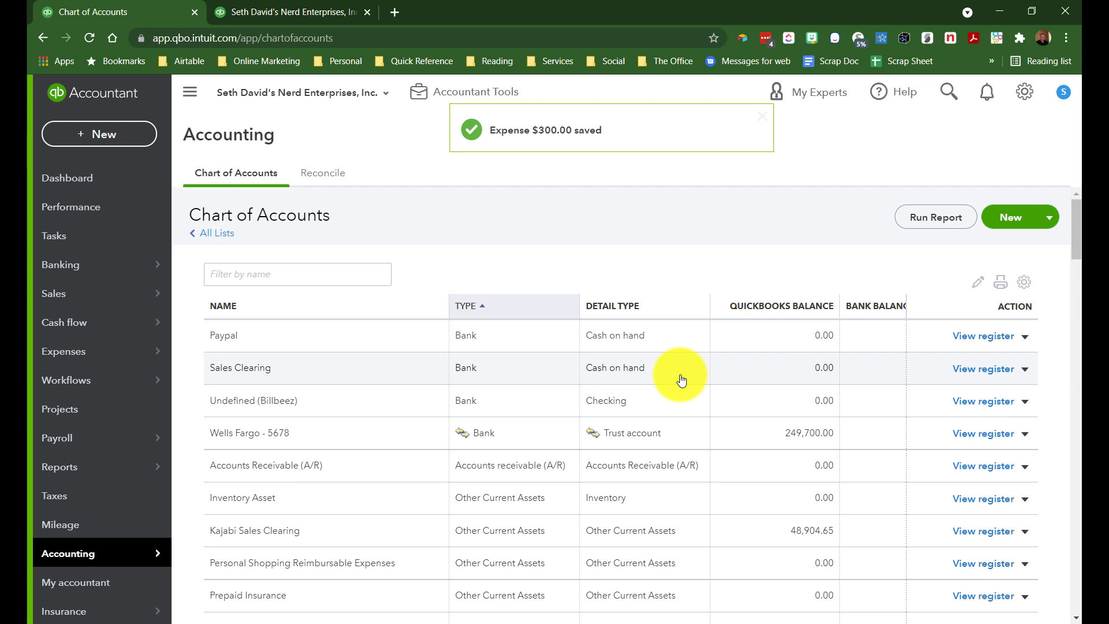
- Return to the Balance Sheet, check Capital One - 5678 now totals 673.32, then open the settings gear menu
click(265, 10)
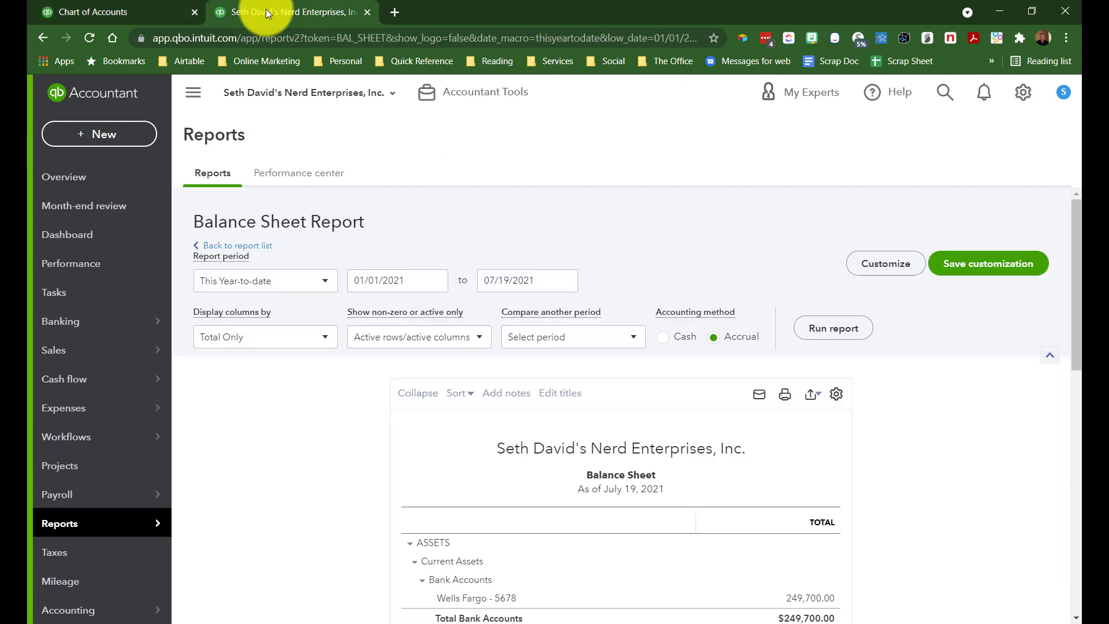
scroll(714, 384, down, 10)
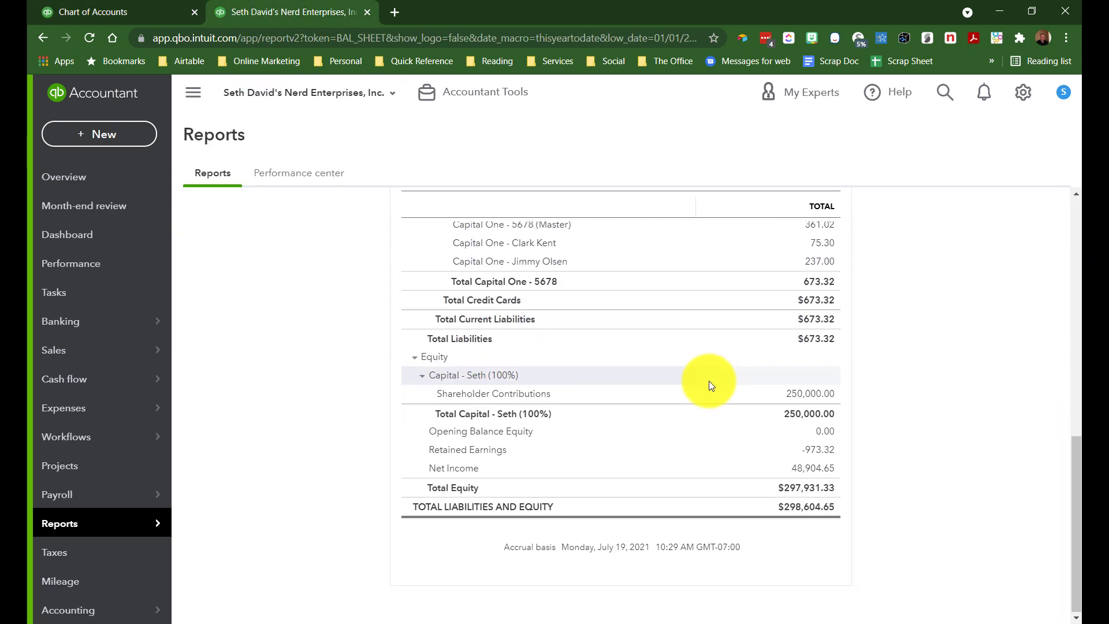
scroll(708, 380, up, 1)
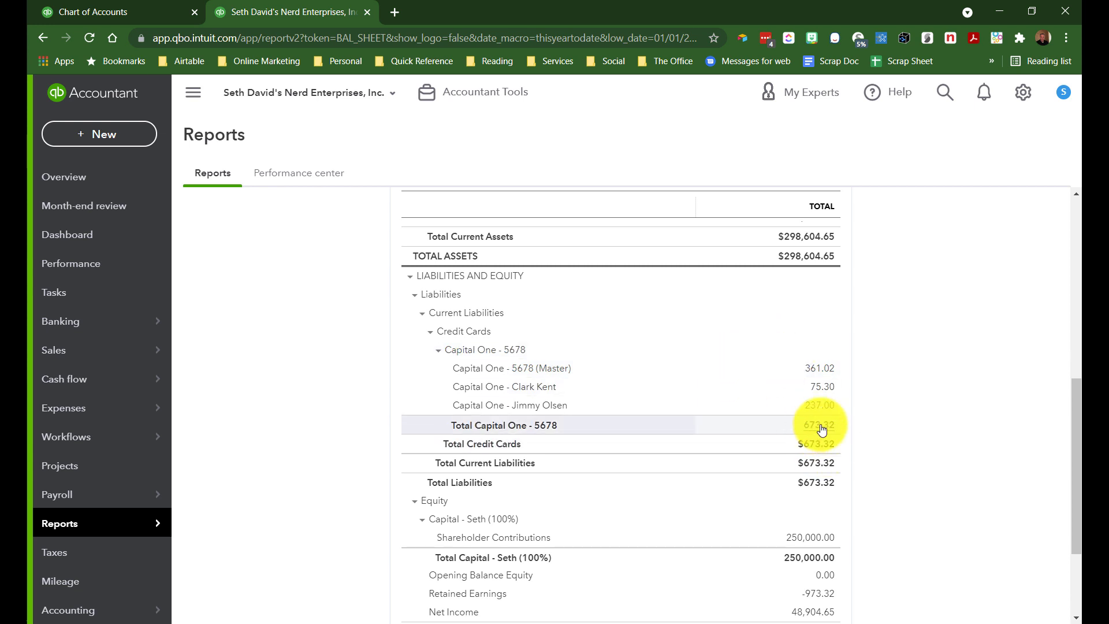
click(1025, 98)
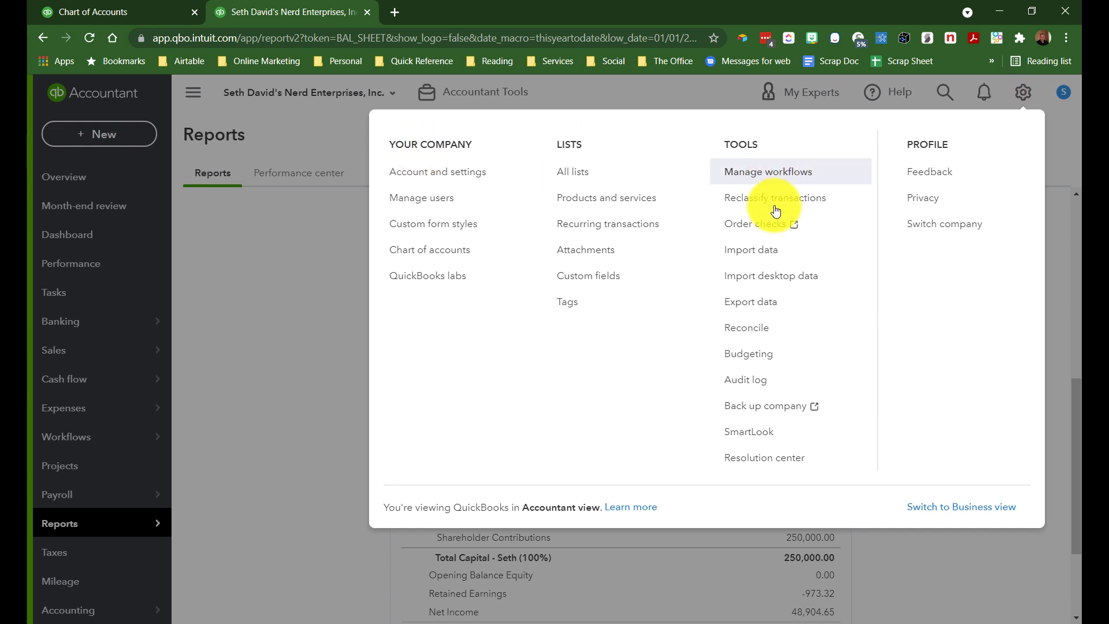
- Go to Reconcile and select Capital One - 5678 as the account
click(739, 334)
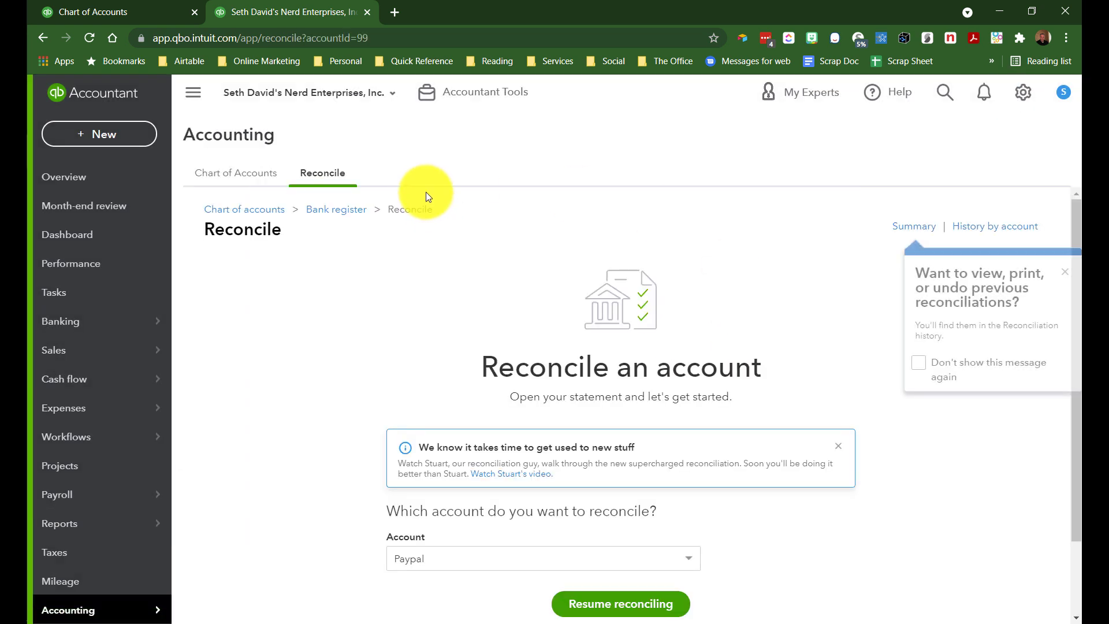
scroll(436, 376, down, 1)
click(436, 482)
text(cap)
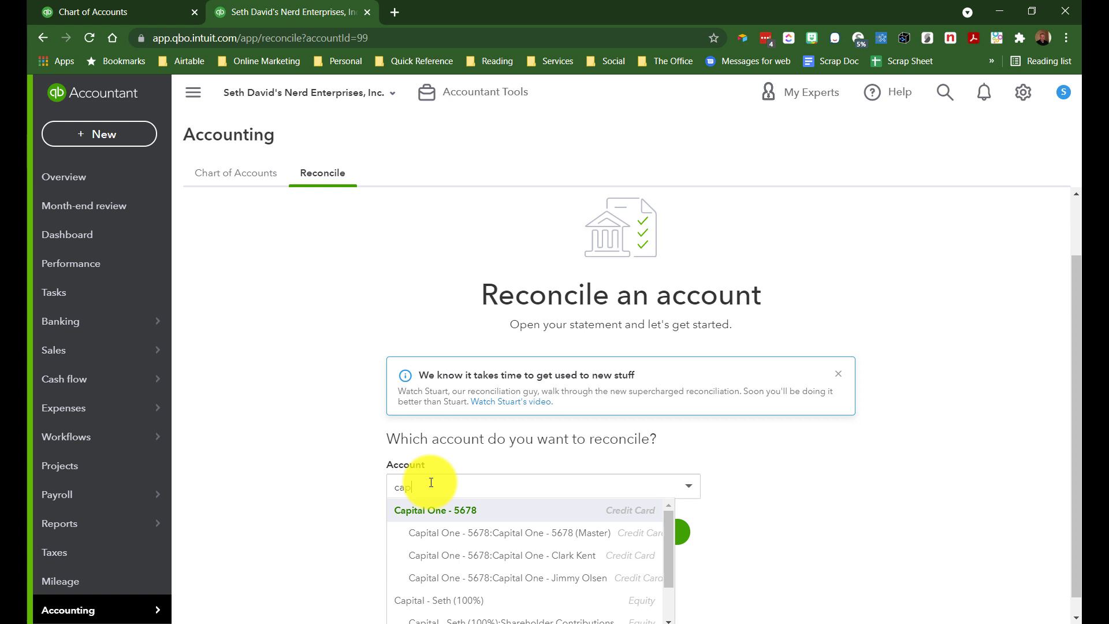
click(461, 507)
- Enter statement ending balance 678.32 and ending date 10/31/2020, then start reconciling
scroll(367, 427, down, 3)
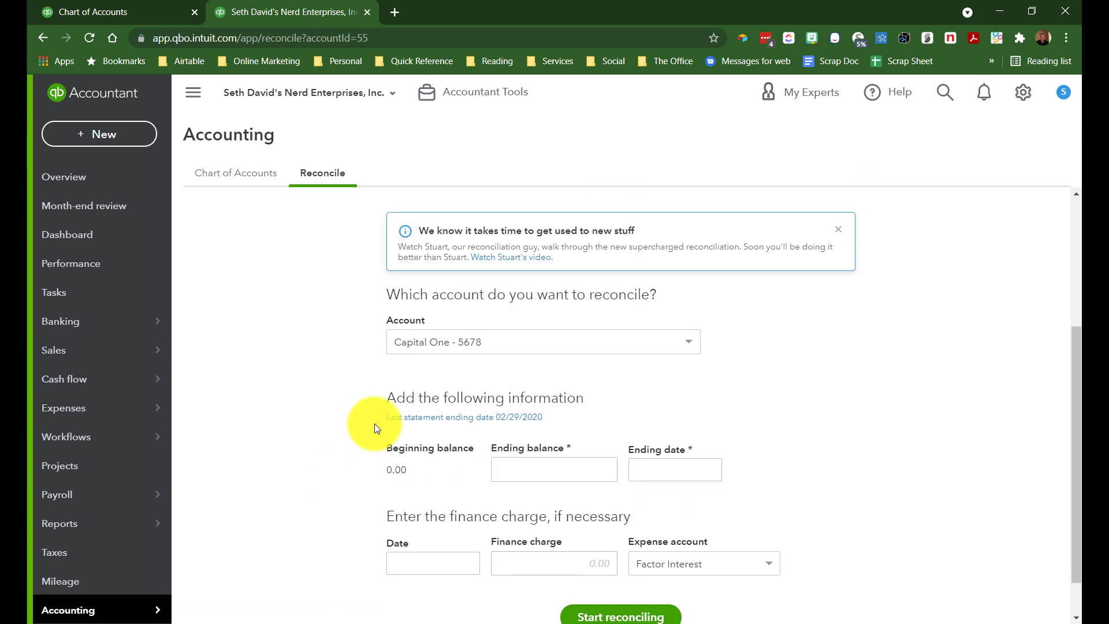
click(511, 415)
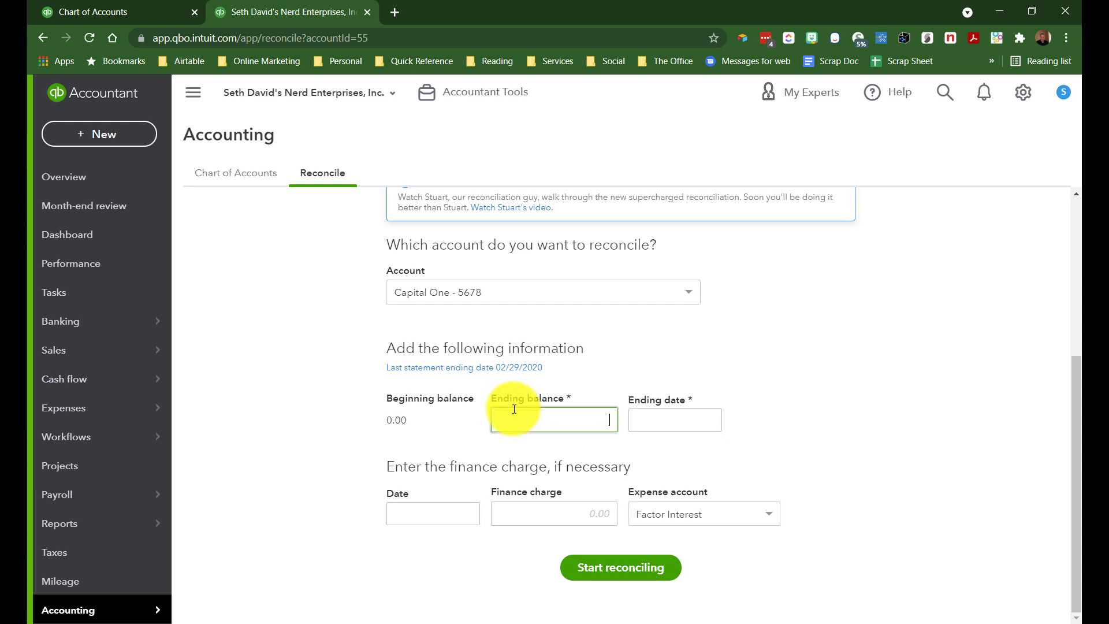
mouse_move(72, 333)
text(678.3)
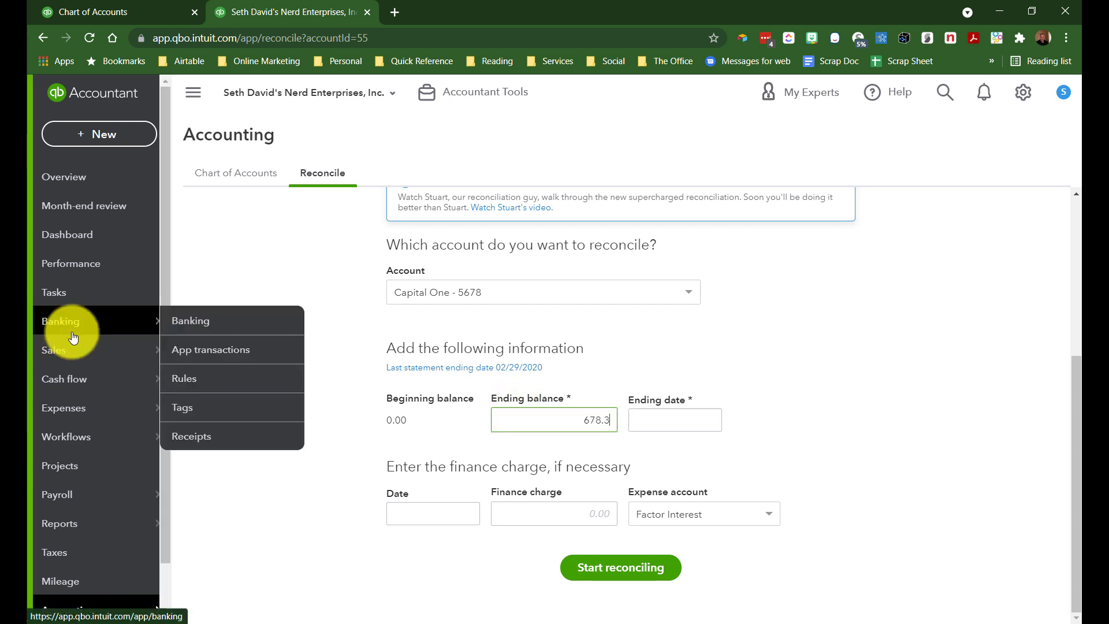
text(2)
key(Tab)
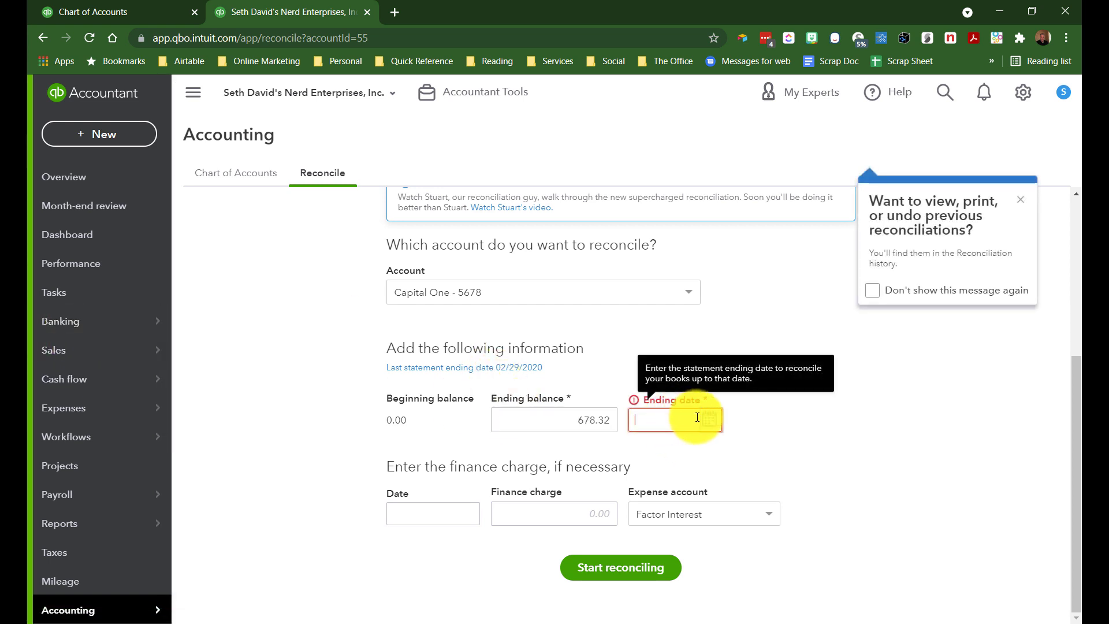
text(10/31/2020)
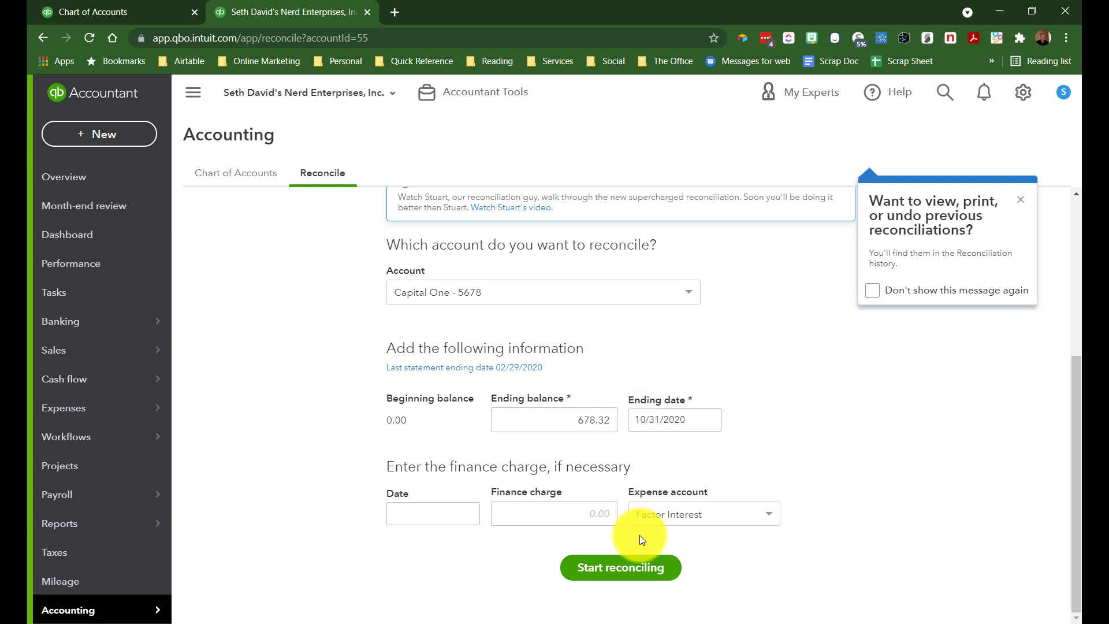
click(623, 568)
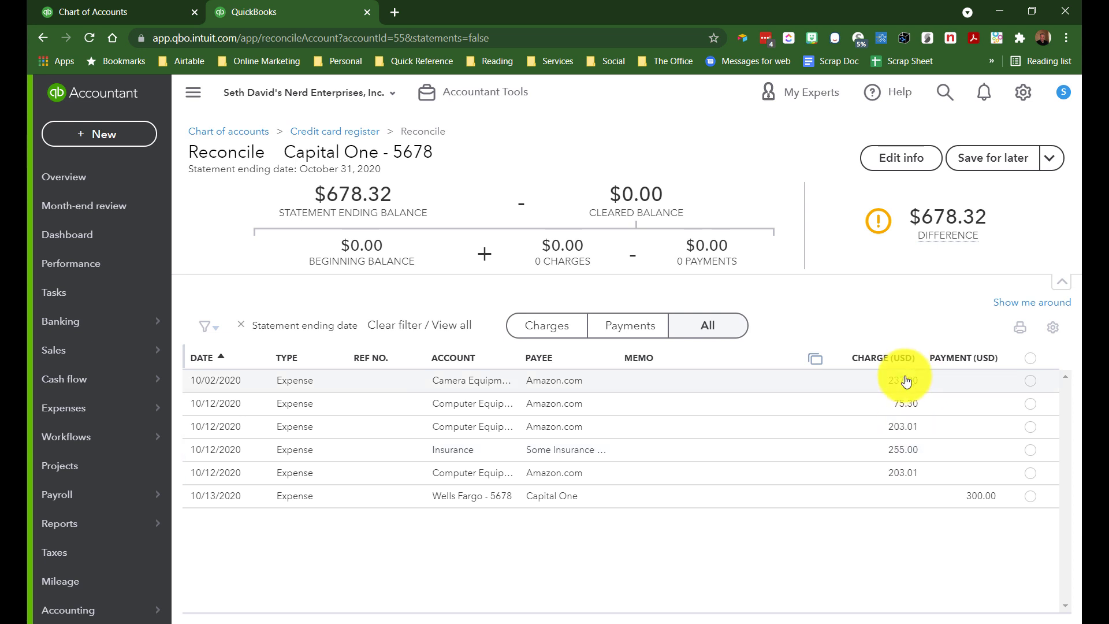
- Clear all six transactions, correct the statement ending balance to 673.32, and finish reconciling
click(1030, 358)
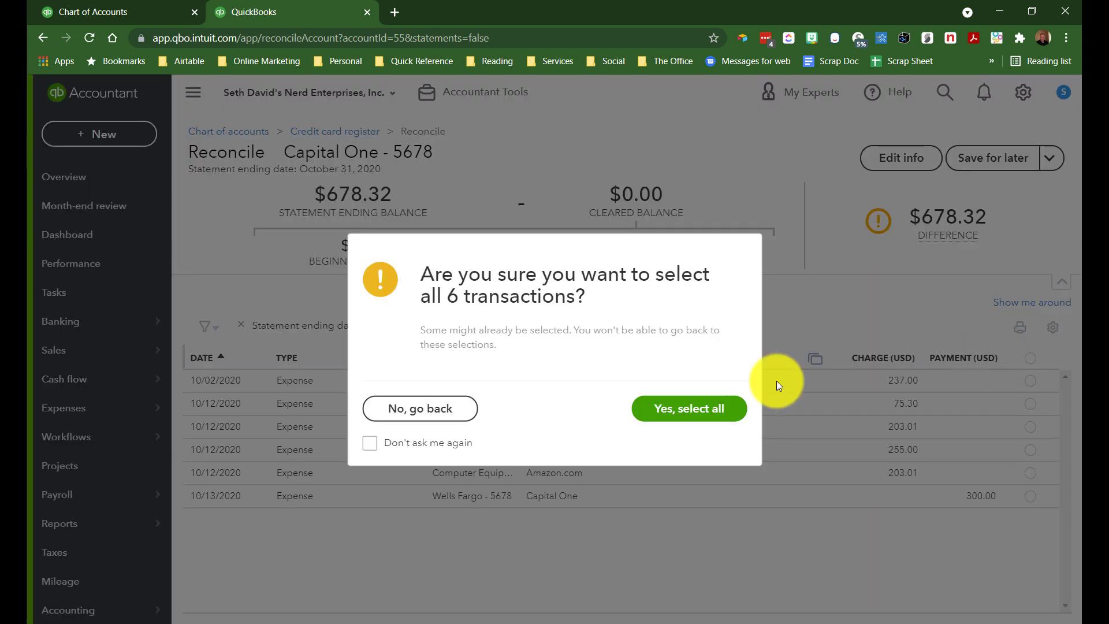
click(702, 408)
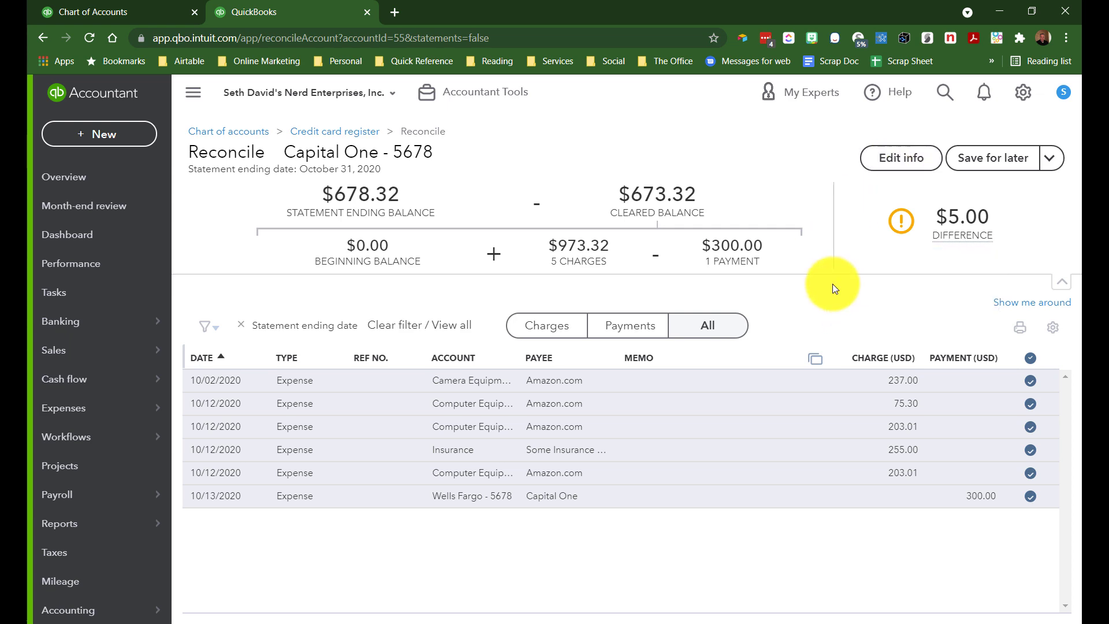
click(901, 160)
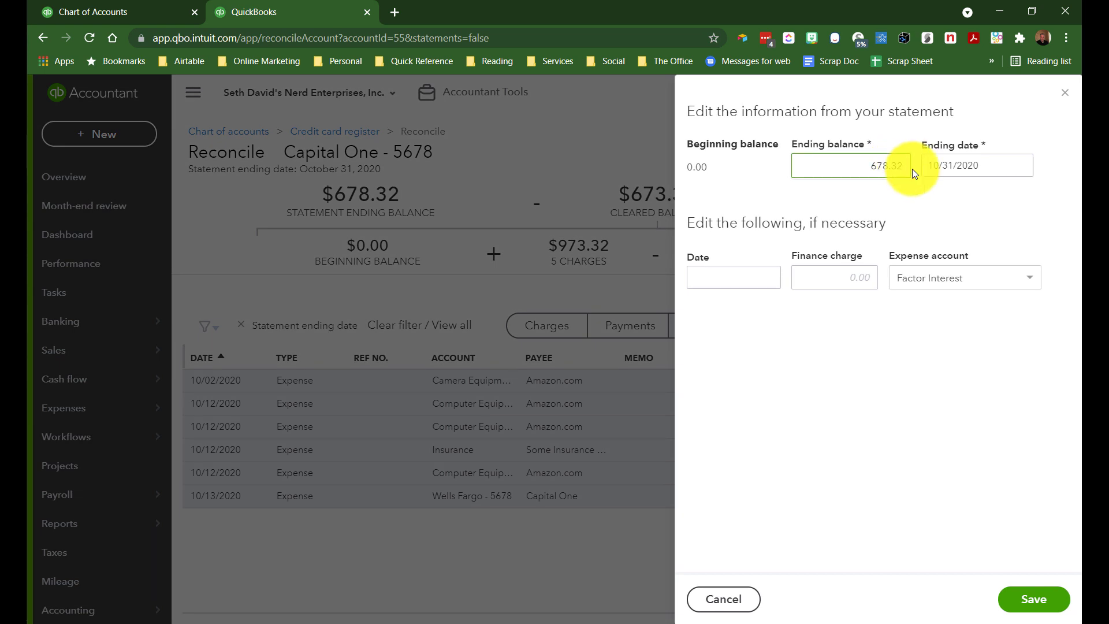
drag(852, 166, 911, 167)
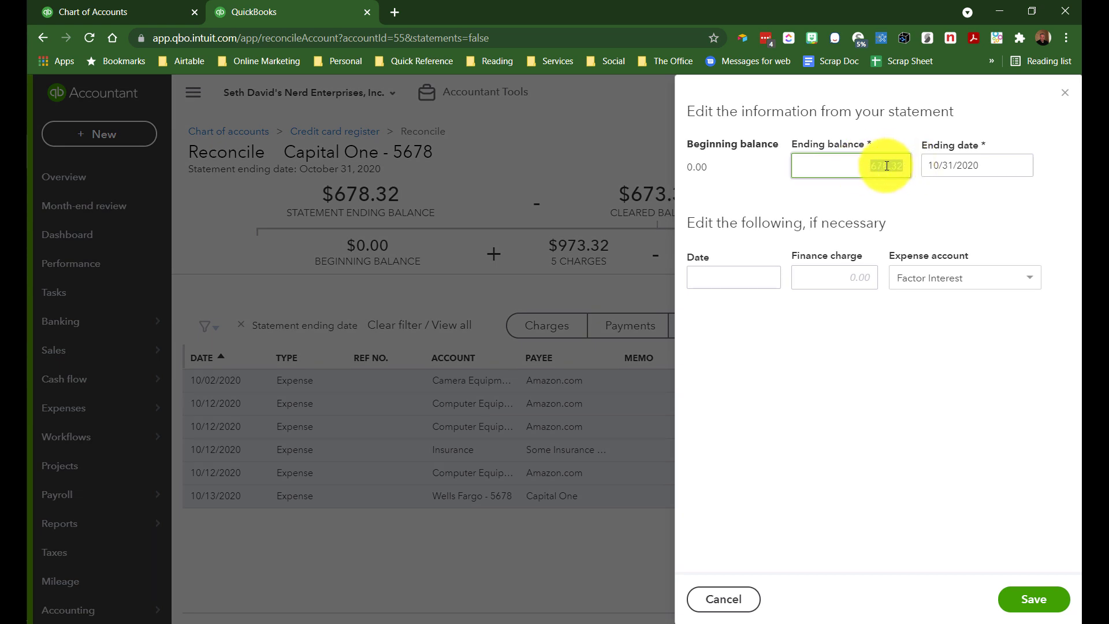
key(Tab)
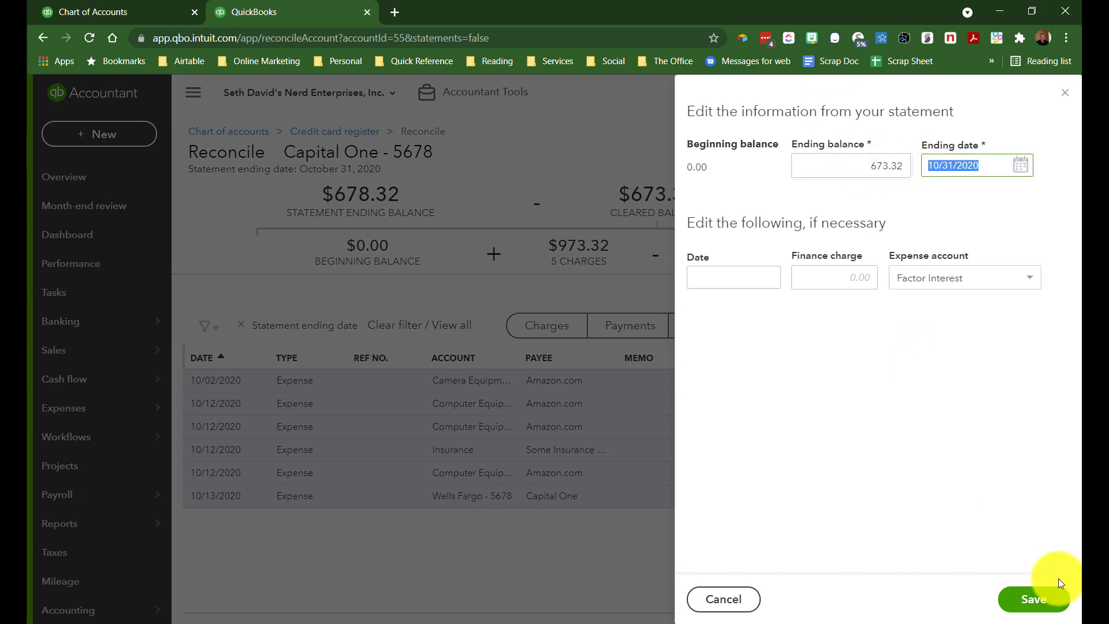
click(1031, 599)
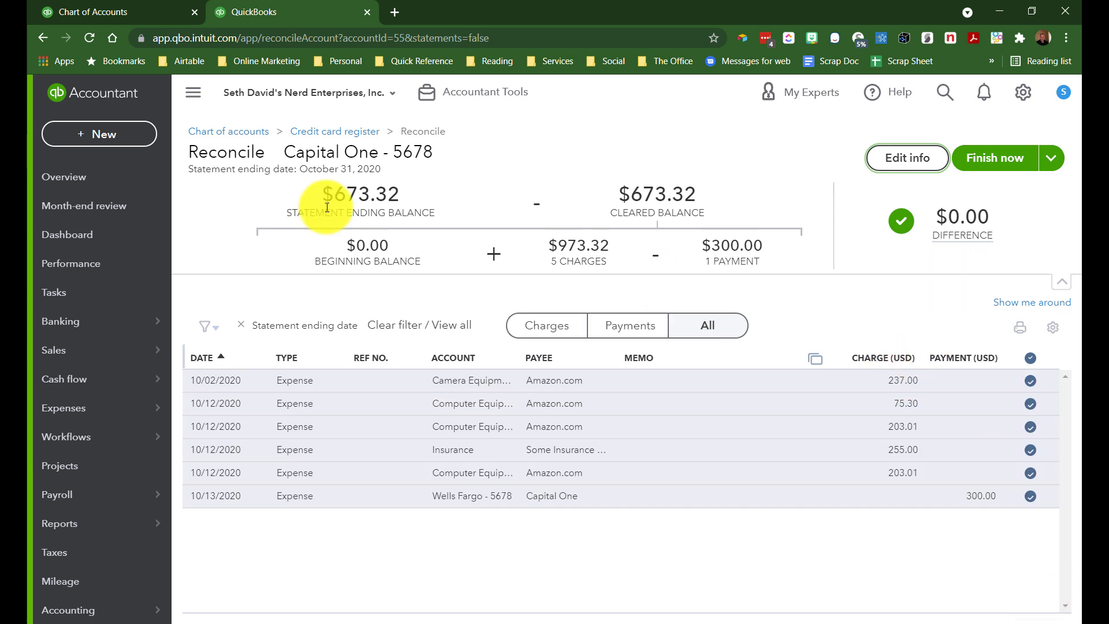
mouse_move(953, 228)
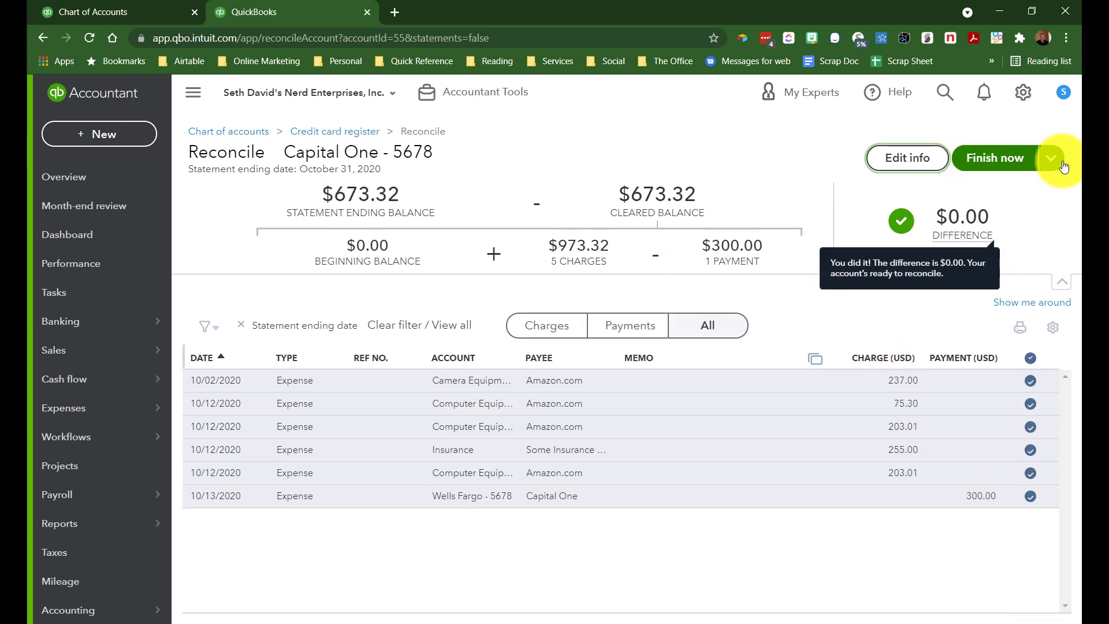
click(1009, 162)
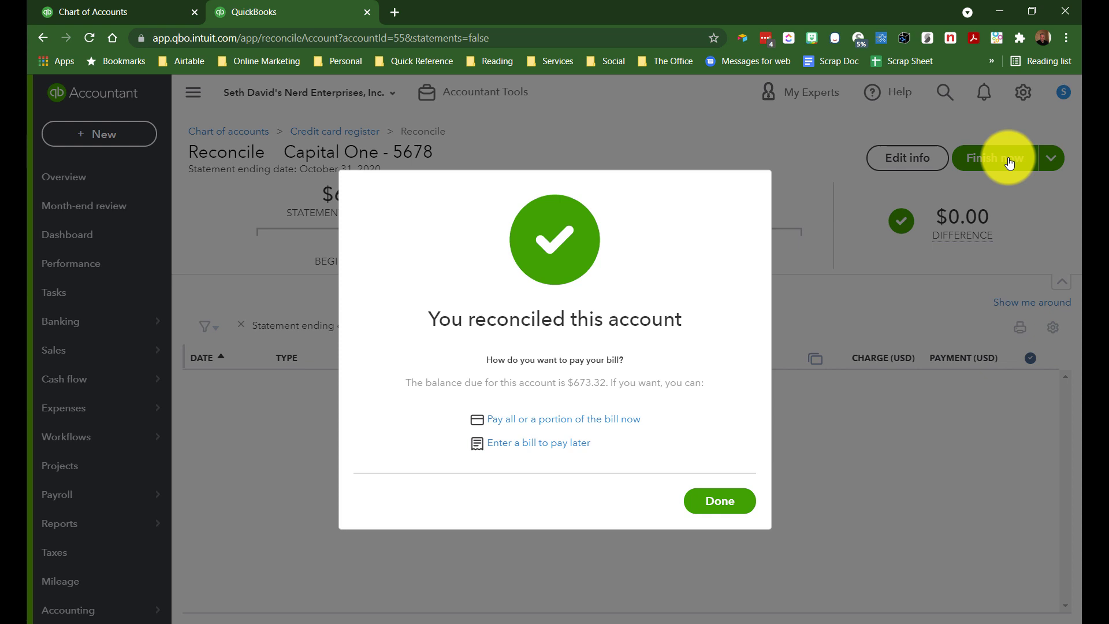
- Close the reconciliation confirmation and open the Balance Sheet report to review Capital One - 5678 liabilities
click(719, 502)
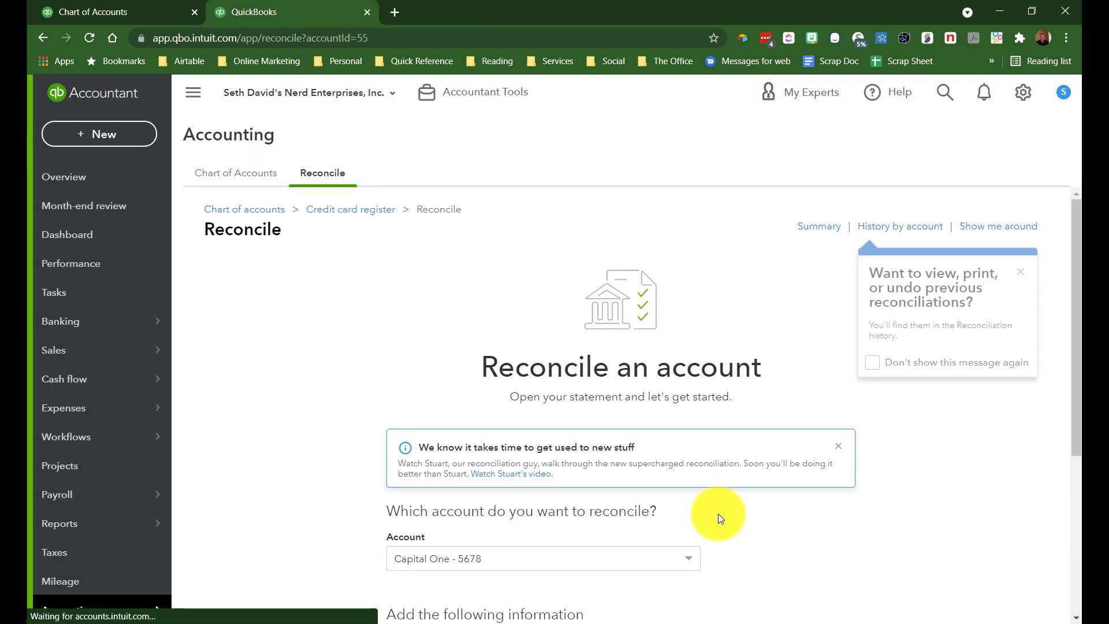
click(129, 11)
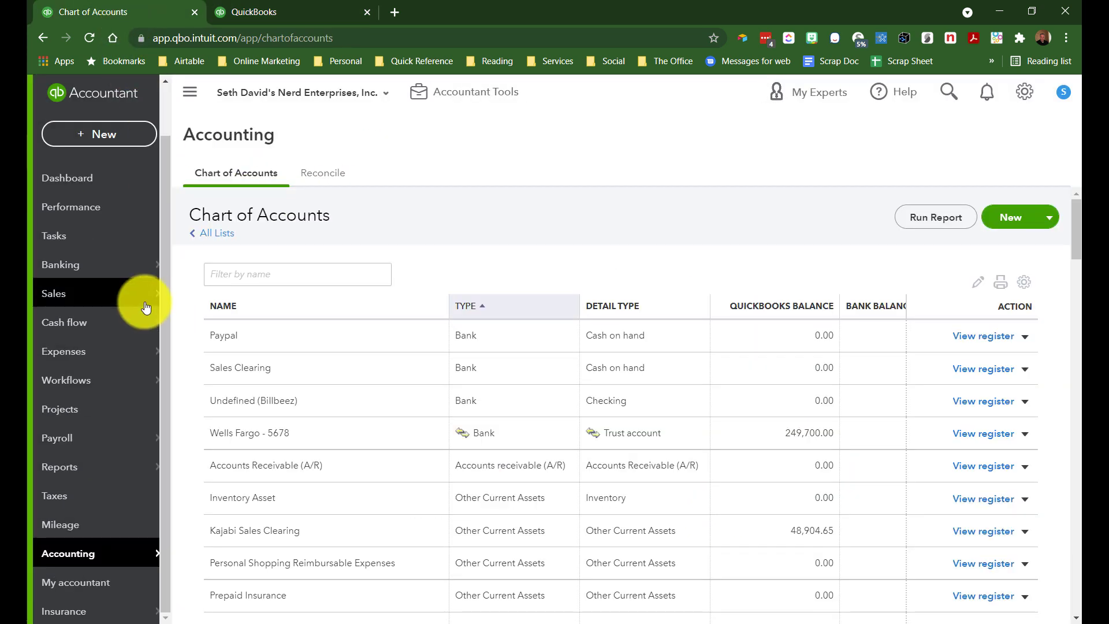
click(75, 462)
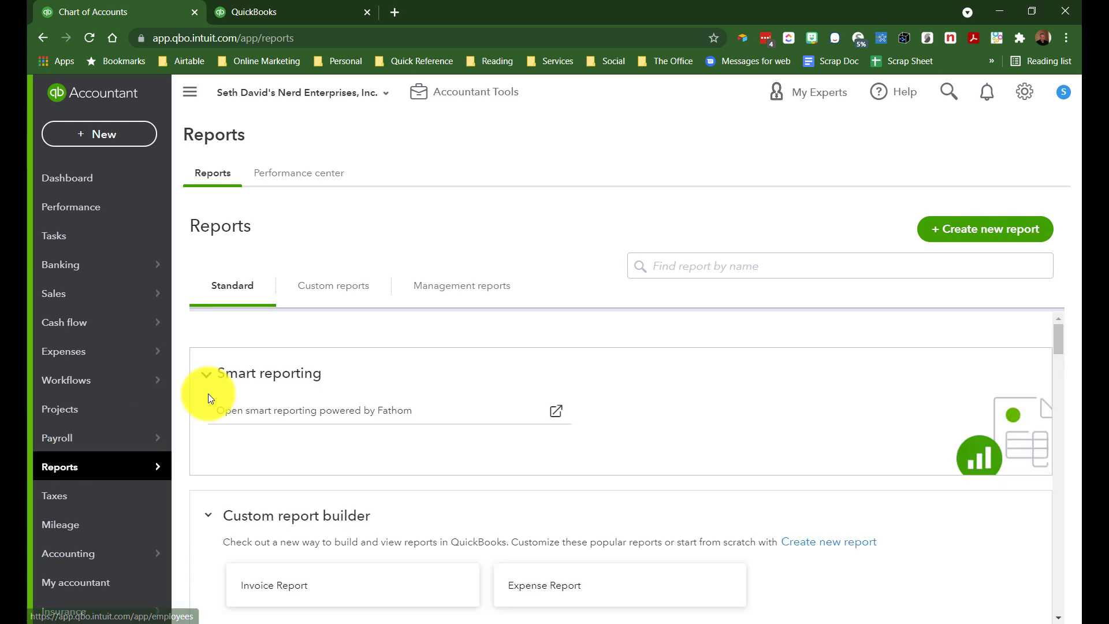
scroll(282, 416, down, 3)
scroll(283, 417, down, 3)
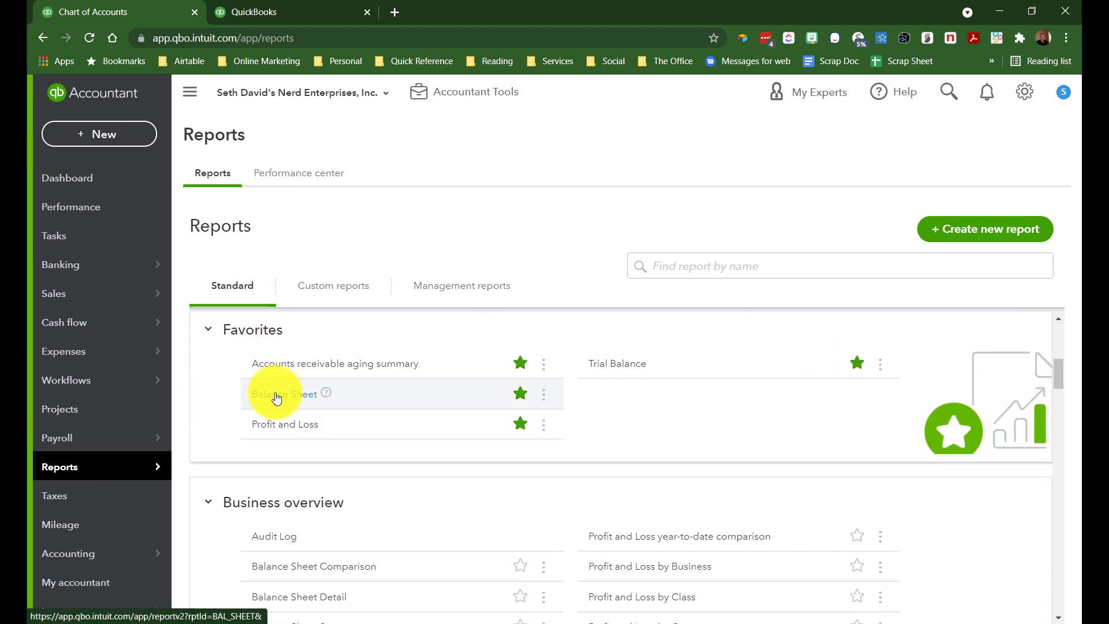
click(276, 397)
scroll(279, 420, down, 5)
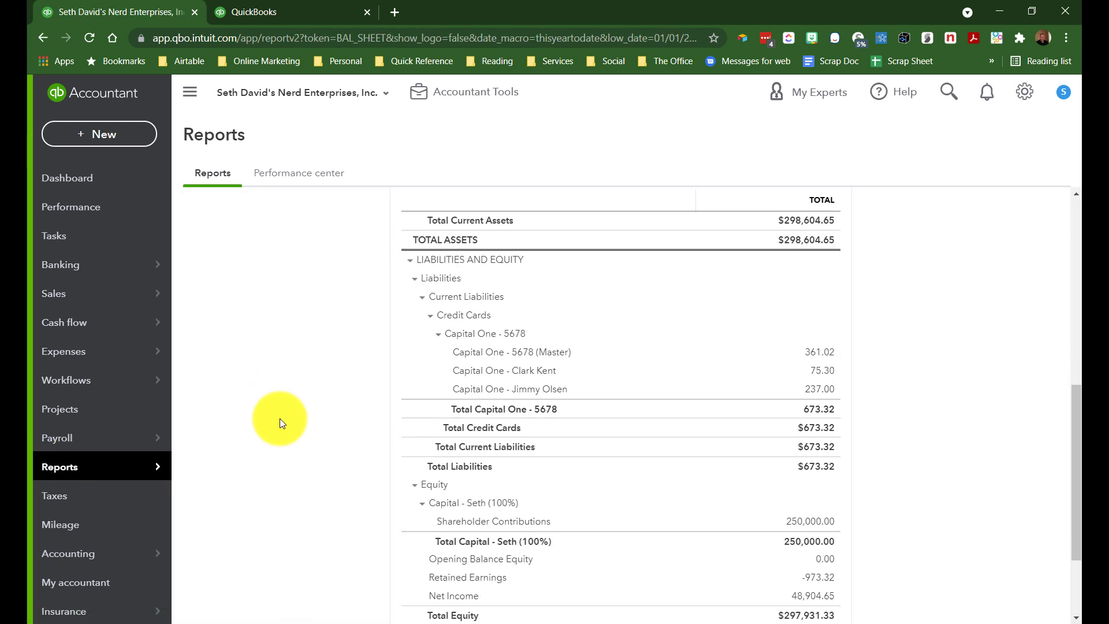
scroll(280, 418, up, 1)
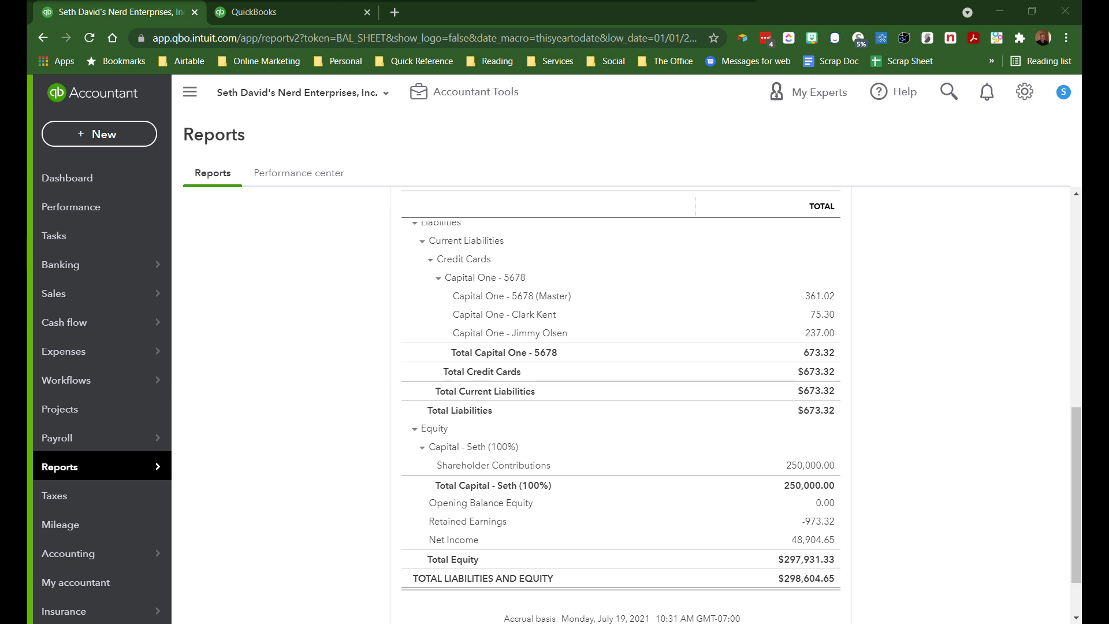
- Start a new journal entry with debits of 75.30 on line 1 and 237.00 on line 2
click(96, 138)
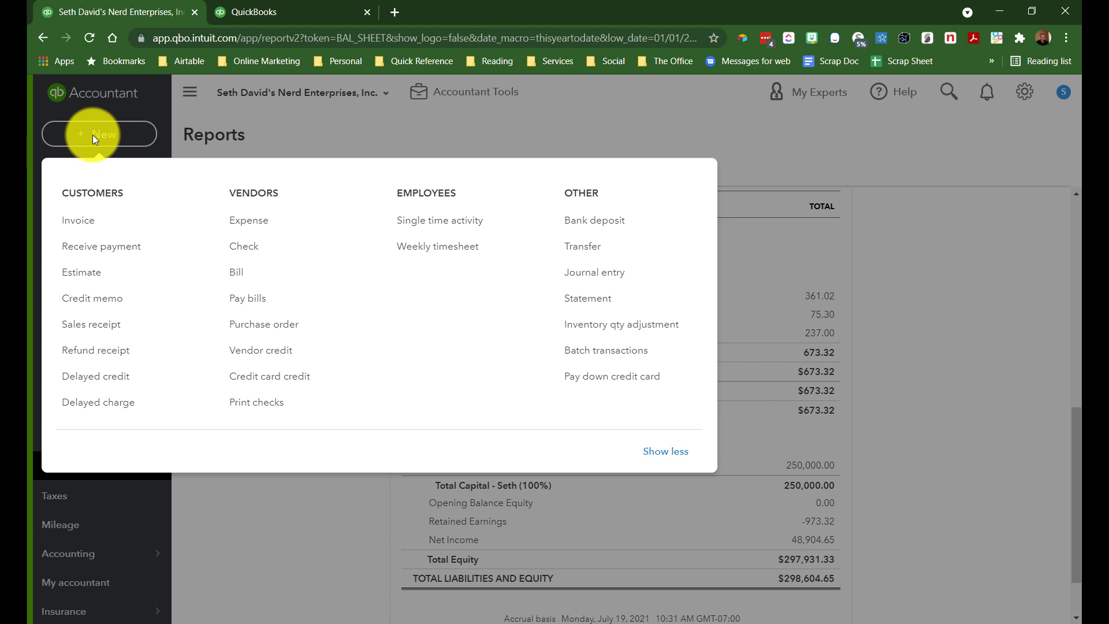
click(589, 281)
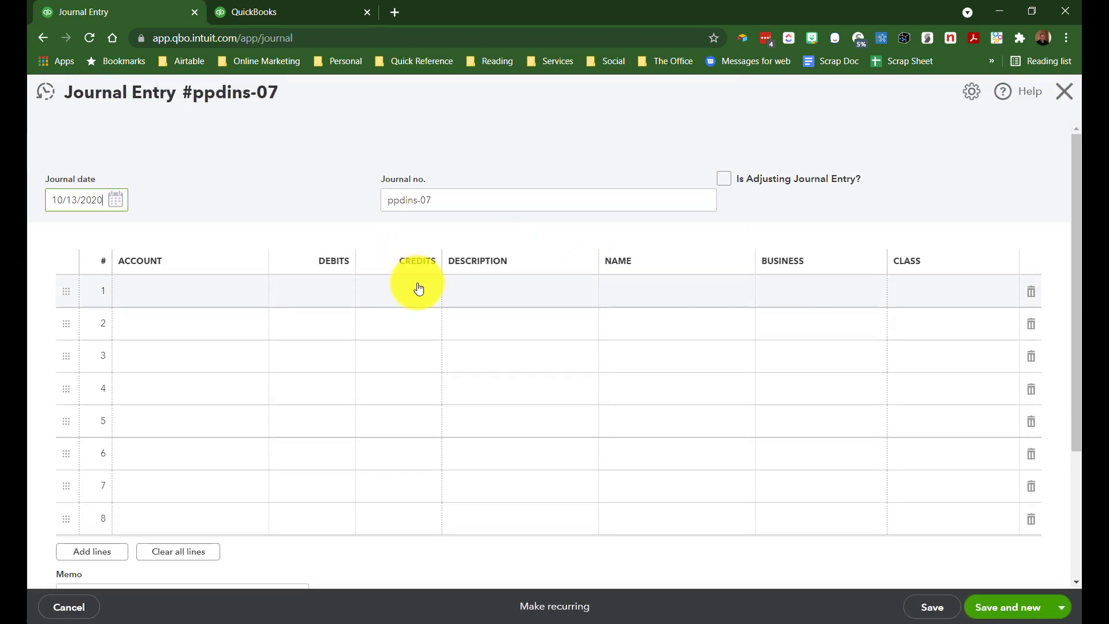
click(414, 289)
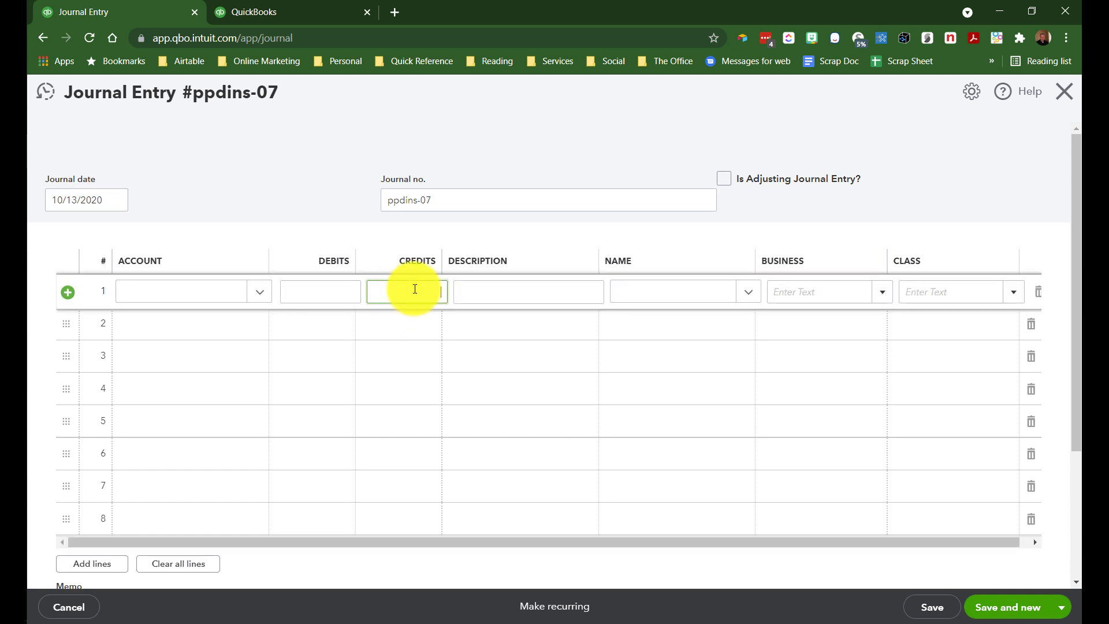
click(346, 292)
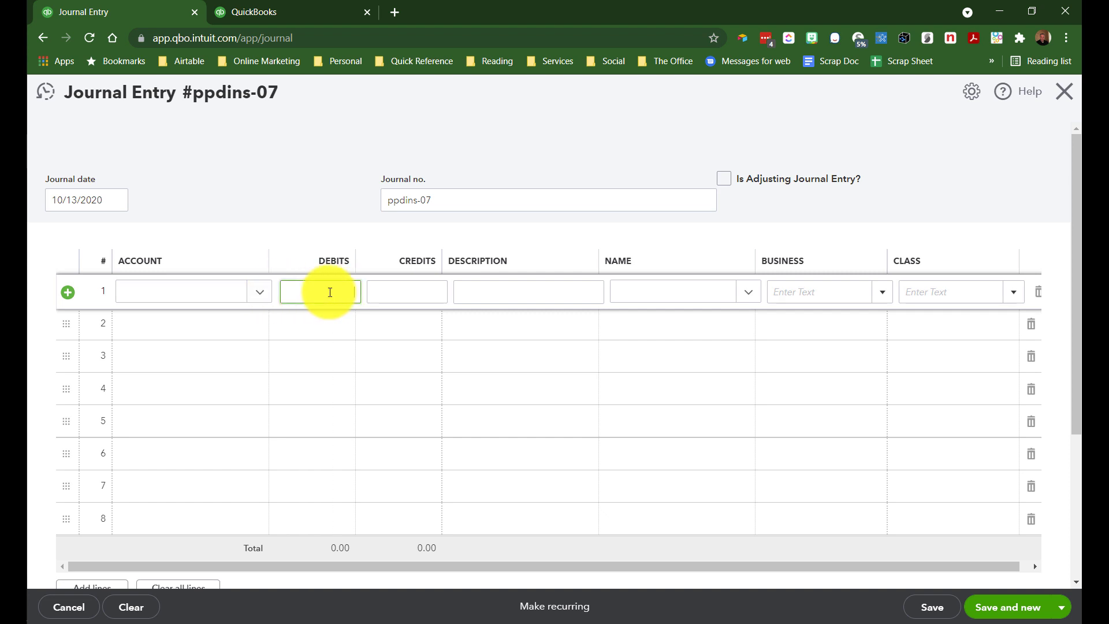
click(392, 291)
click(341, 292)
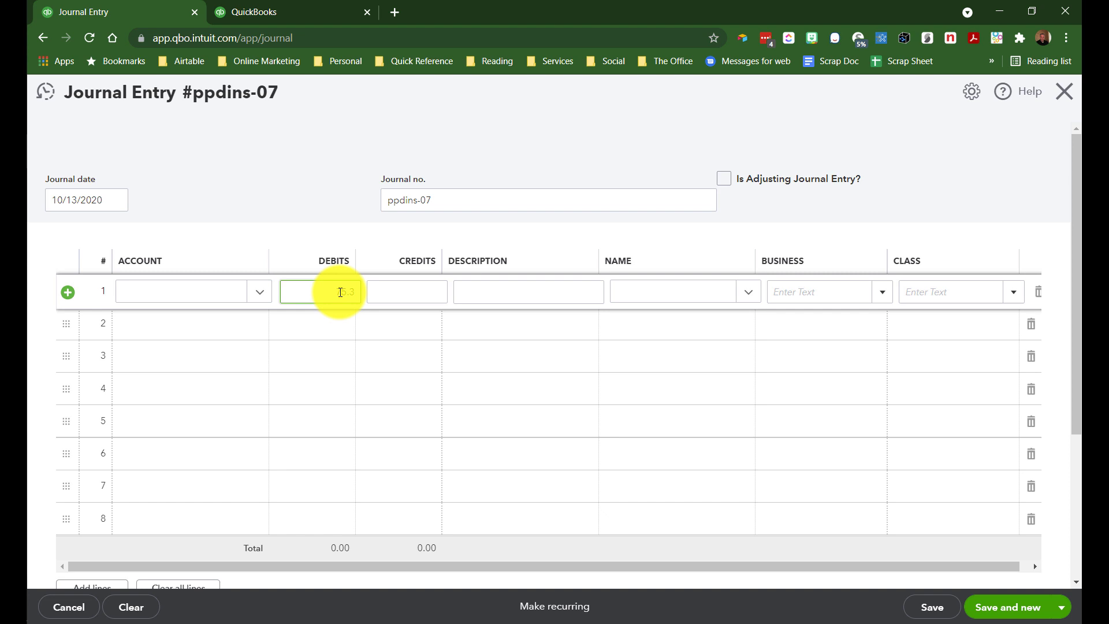
text(75.30)
key(Return)
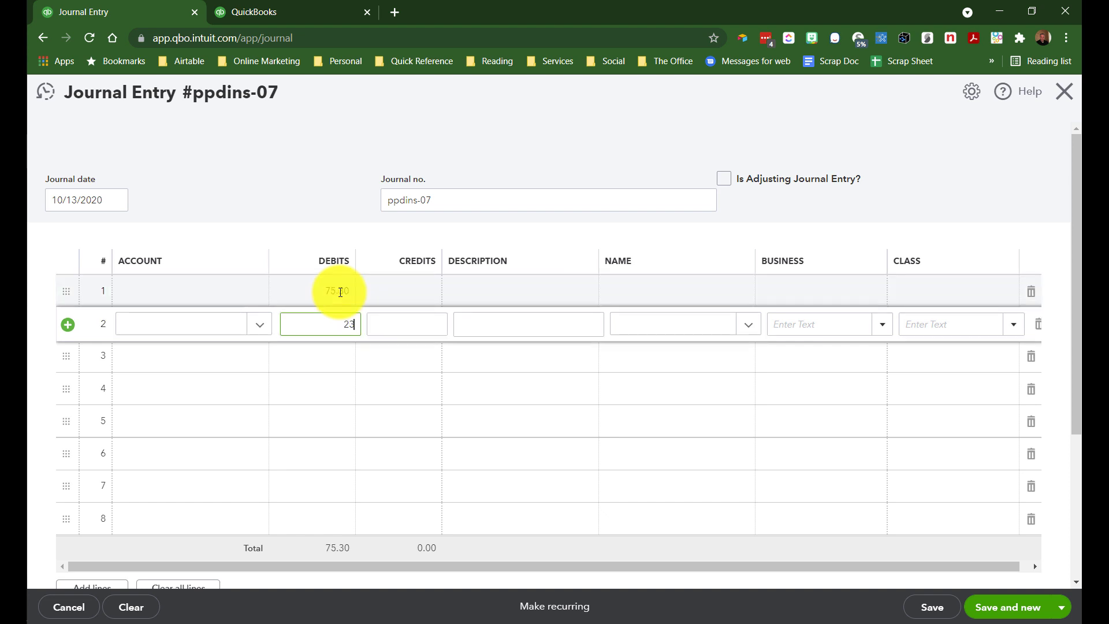
text(237)
key(Tab)
- Assign the two Capital One cardholder sub-accounts to journal lines 1 and 2
click(162, 293)
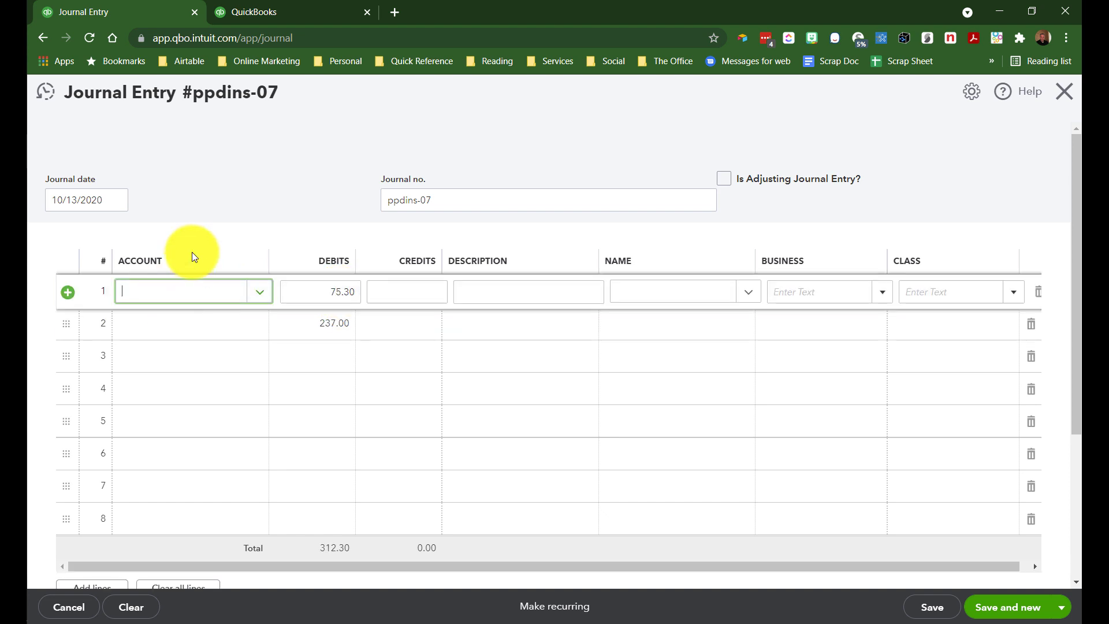
text(Cap)
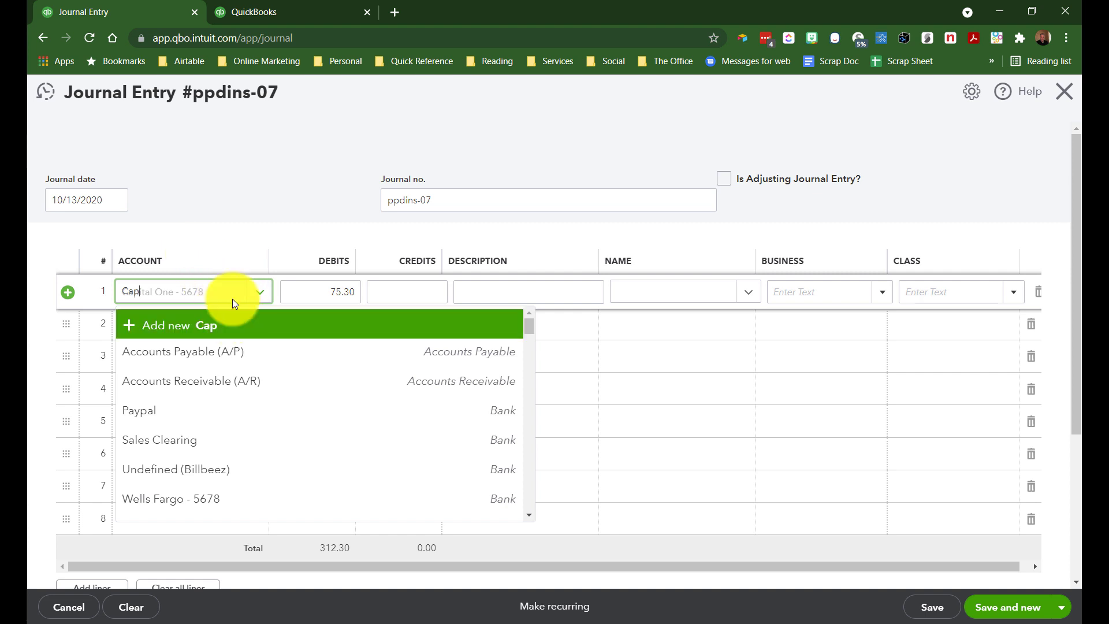
text(ital)
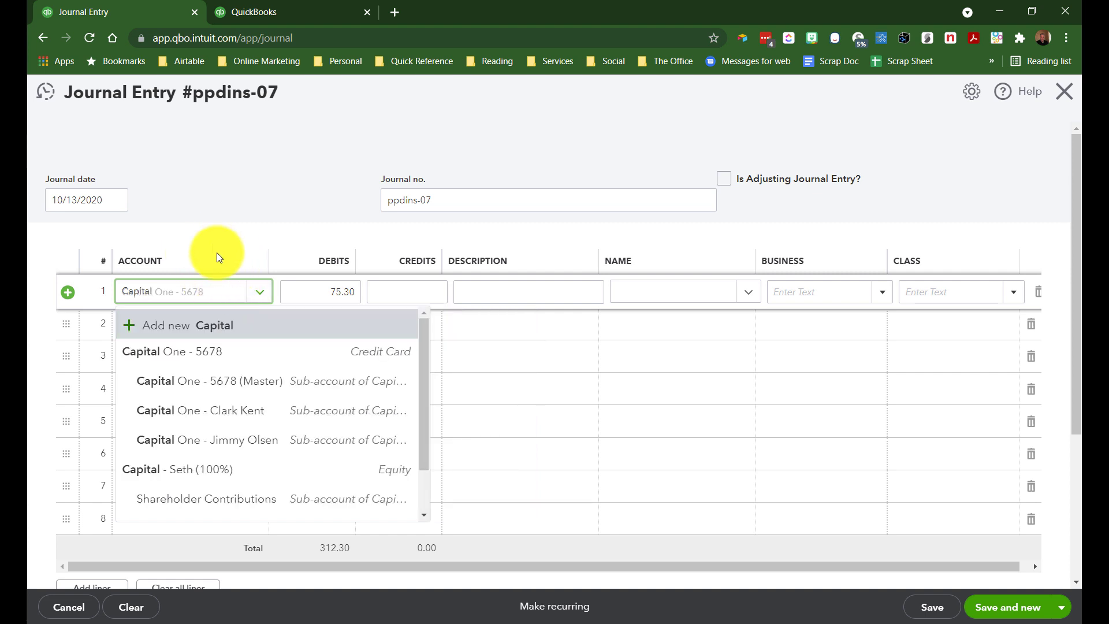
click(218, 412)
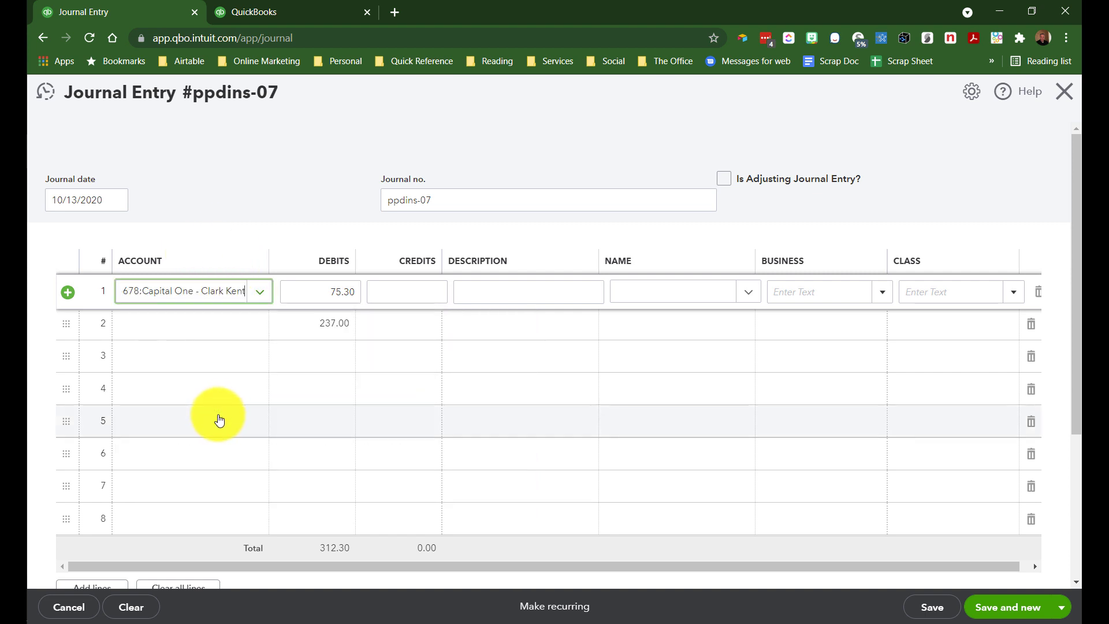
click(209, 333)
text(jim)
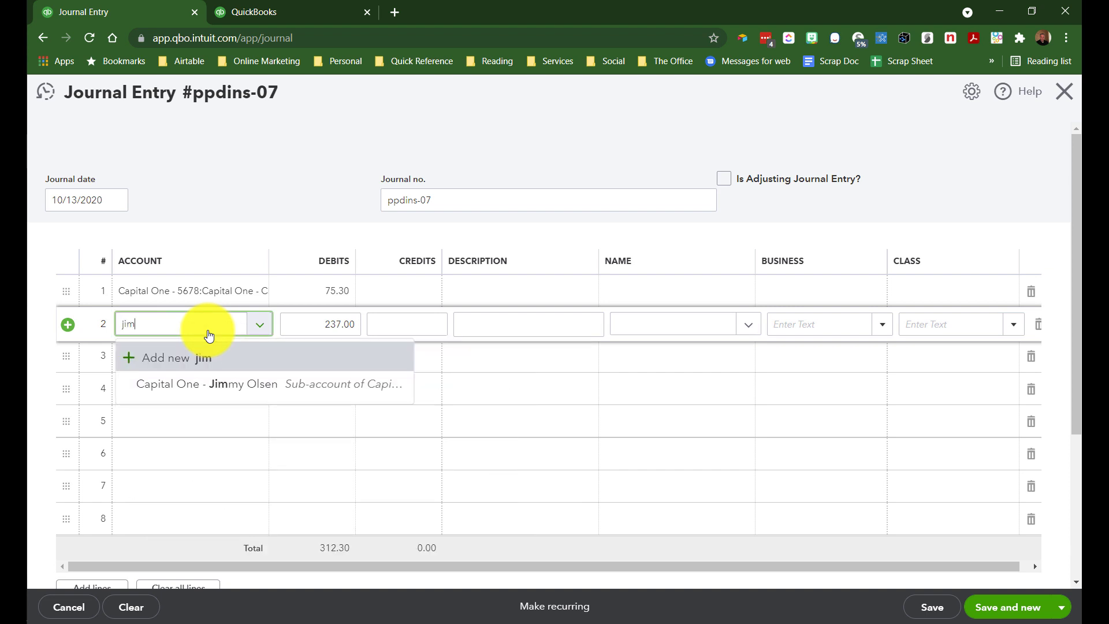
text(m)
click(210, 386)
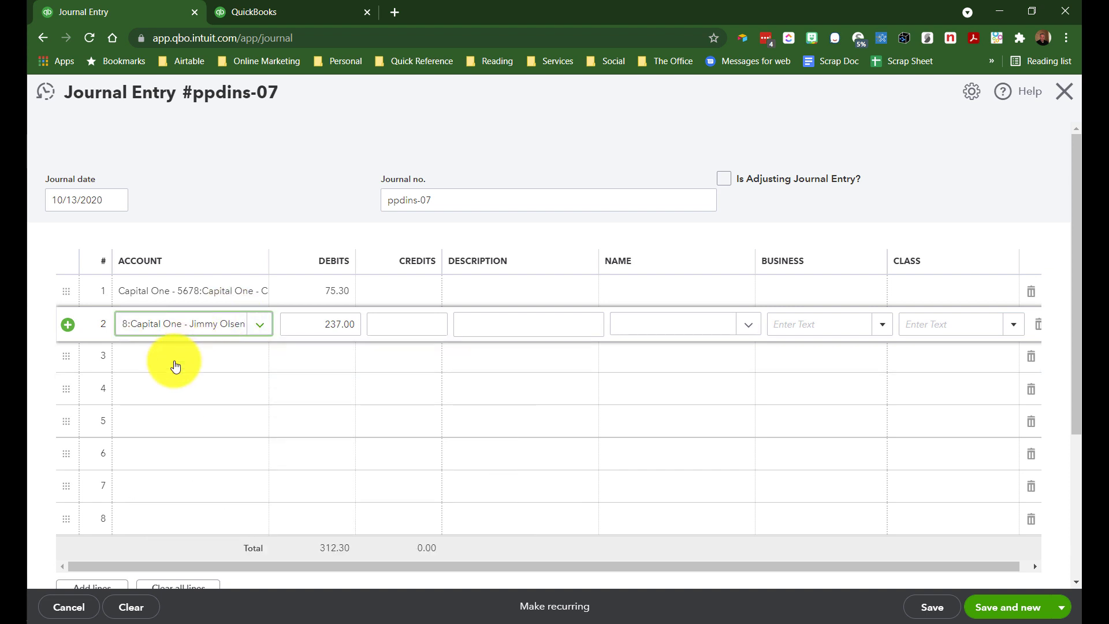
click(182, 368)
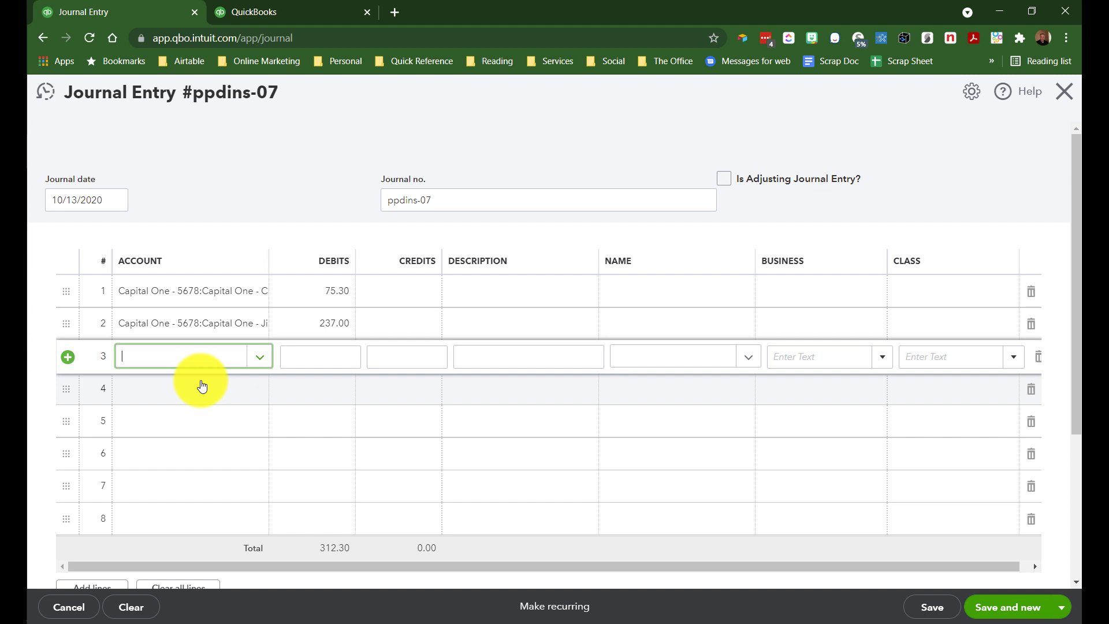
- Credit 312.30 to Capital One - 5678 (Master) on line 3 and date the entry 10/31/2020
text(capi)
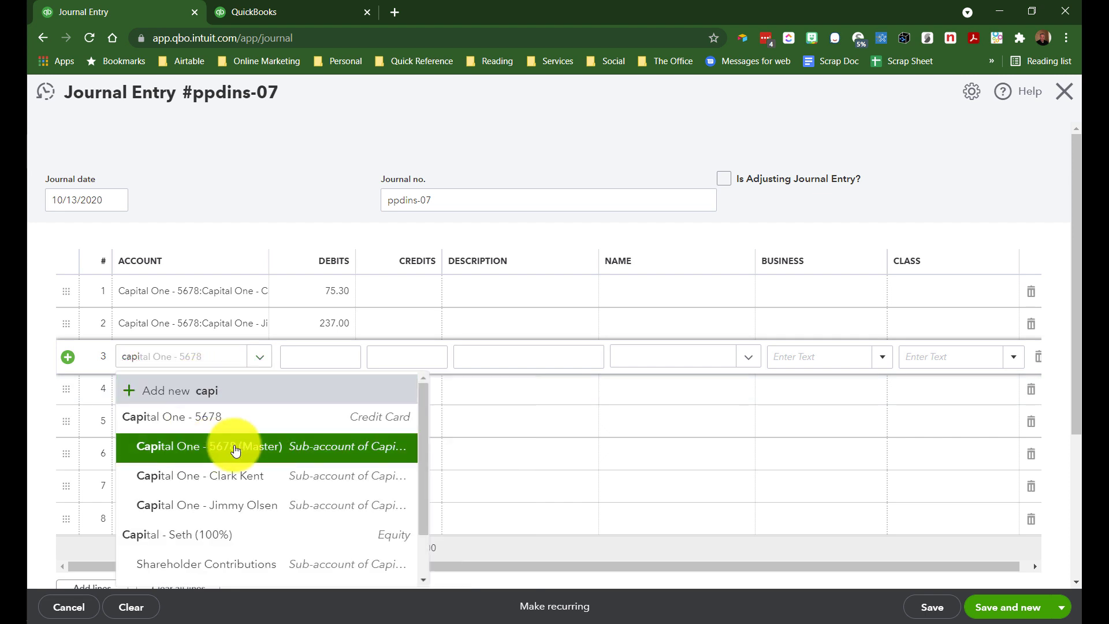
click(235, 449)
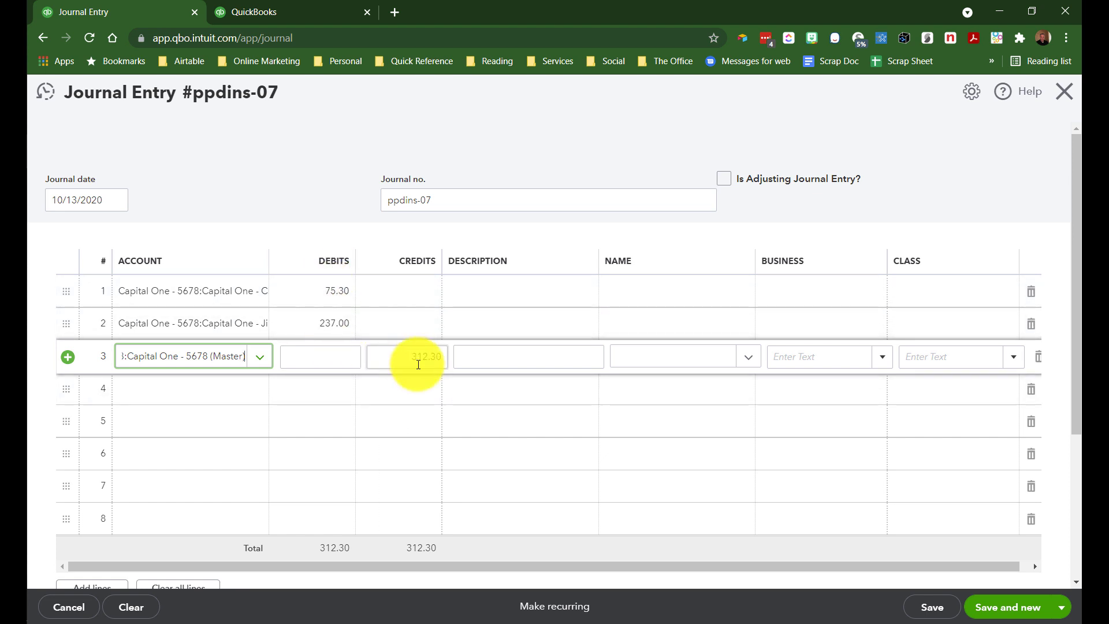
click(410, 354)
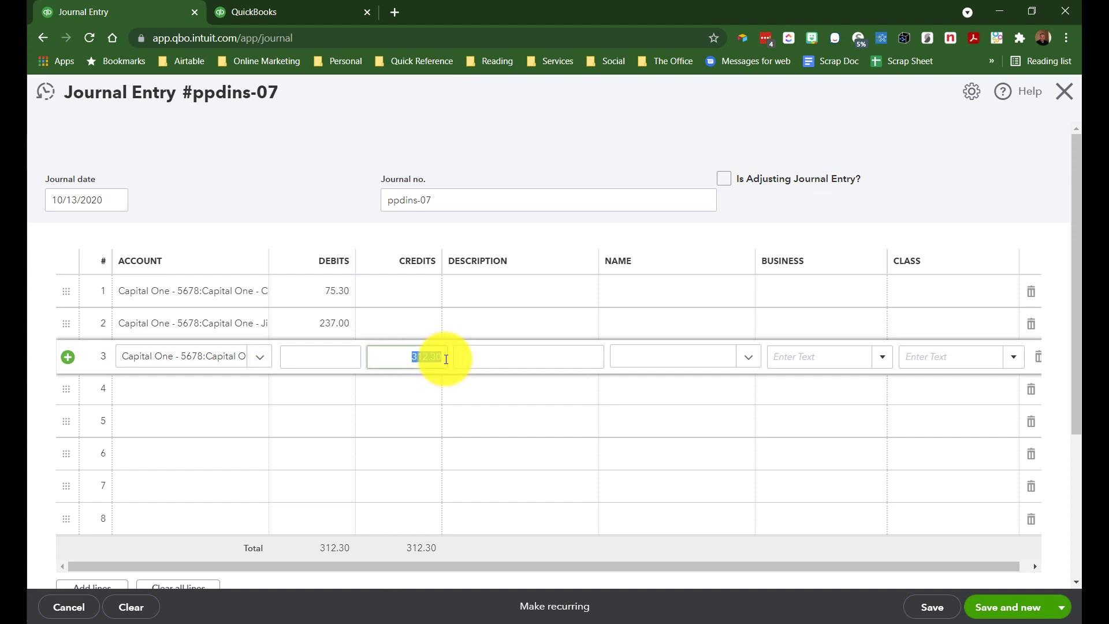
click(123, 201)
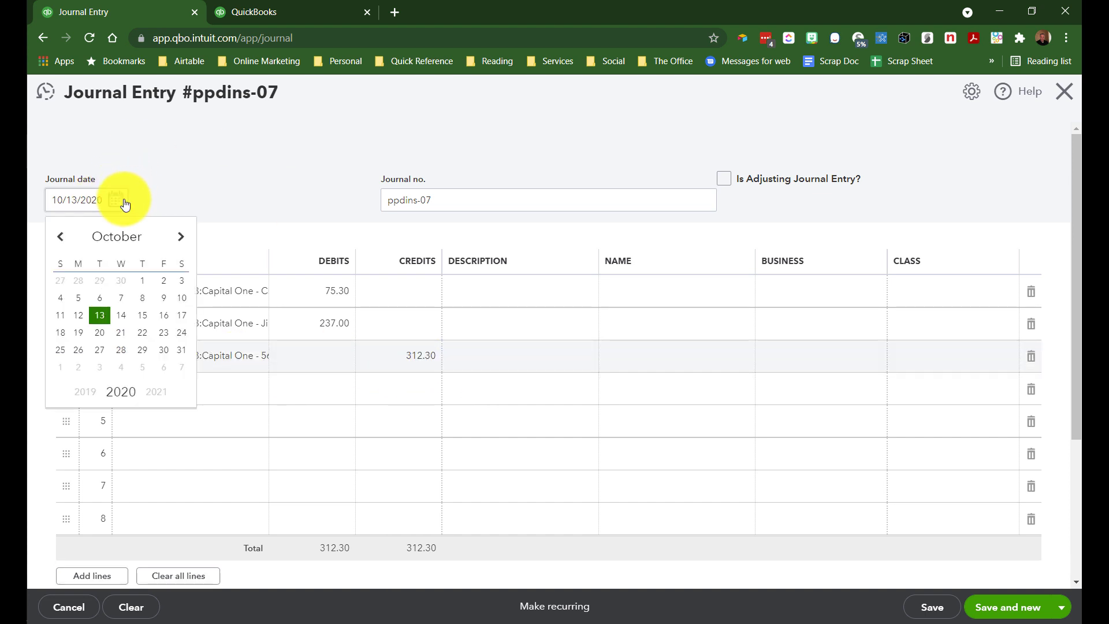
click(183, 351)
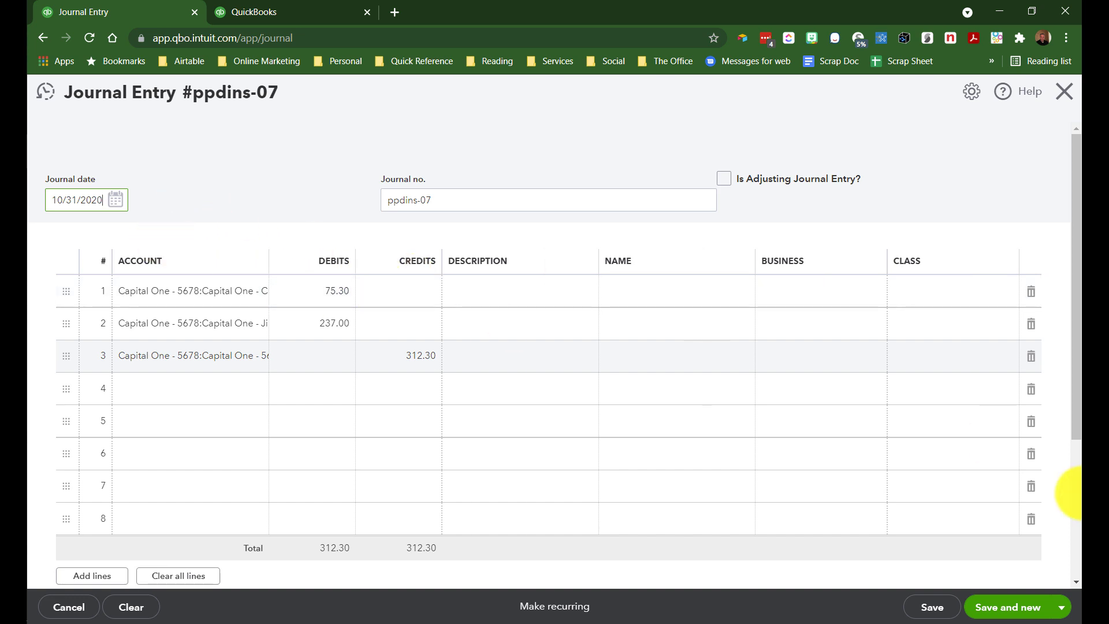
- Set journal number capone-01, then save and close, accepting the missing-class warning
double_click(404, 200)
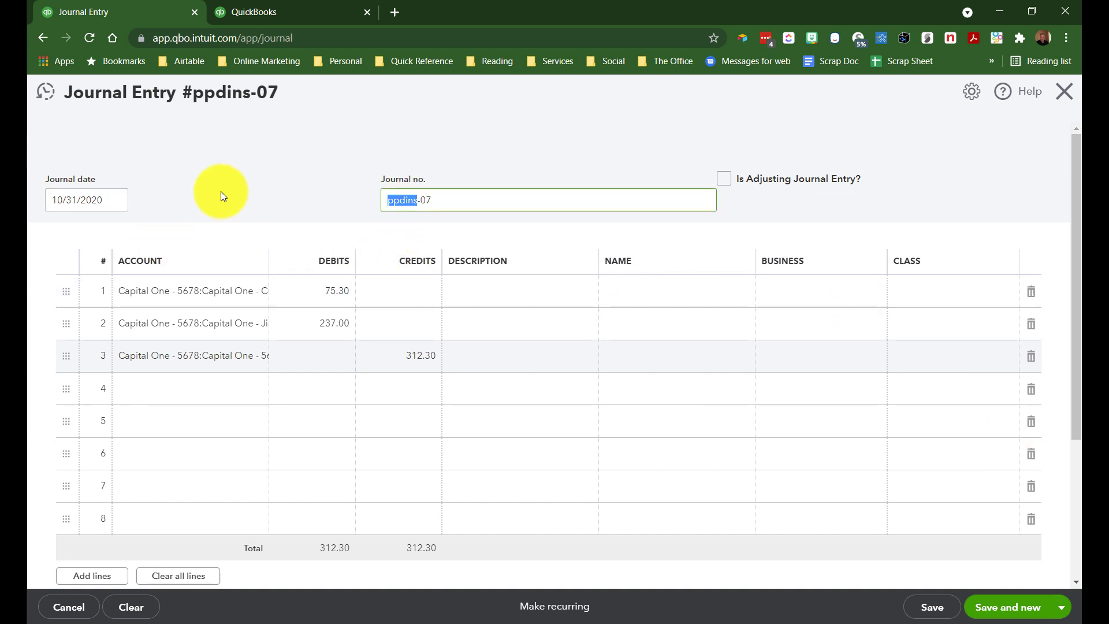
text(capone)
key(shift+Right)
key(shift+Right)
text(01)
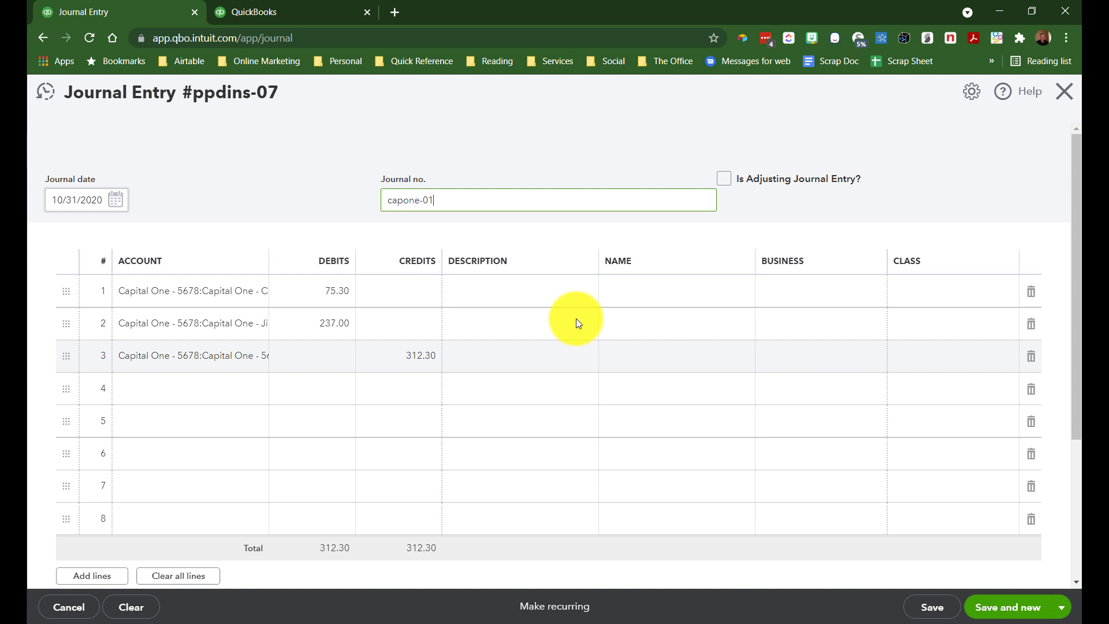
click(1061, 606)
click(993, 578)
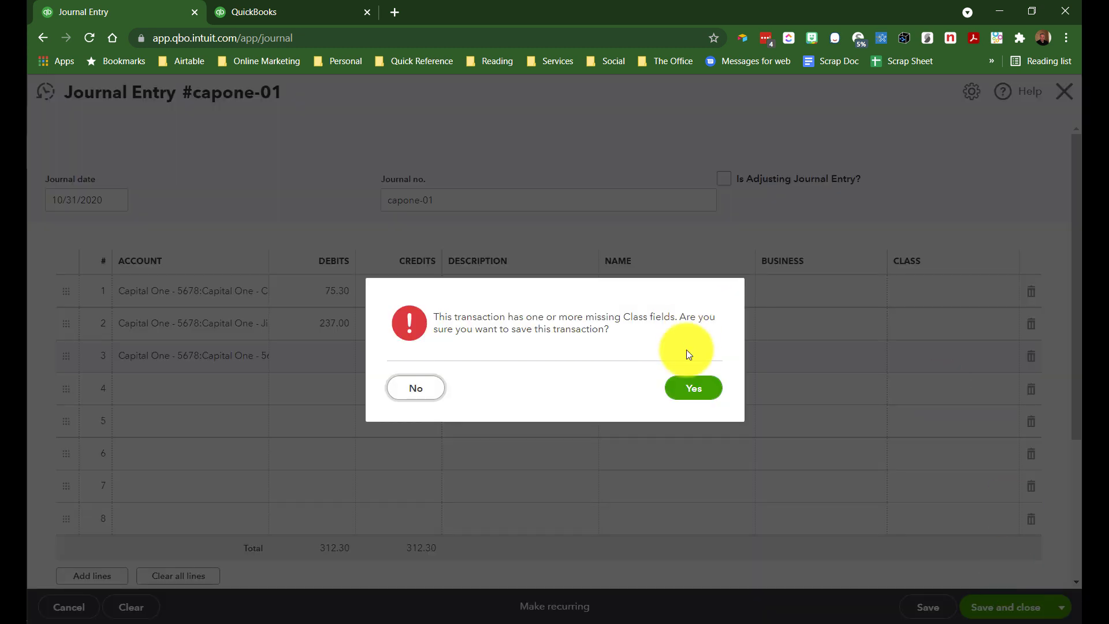
click(688, 388)
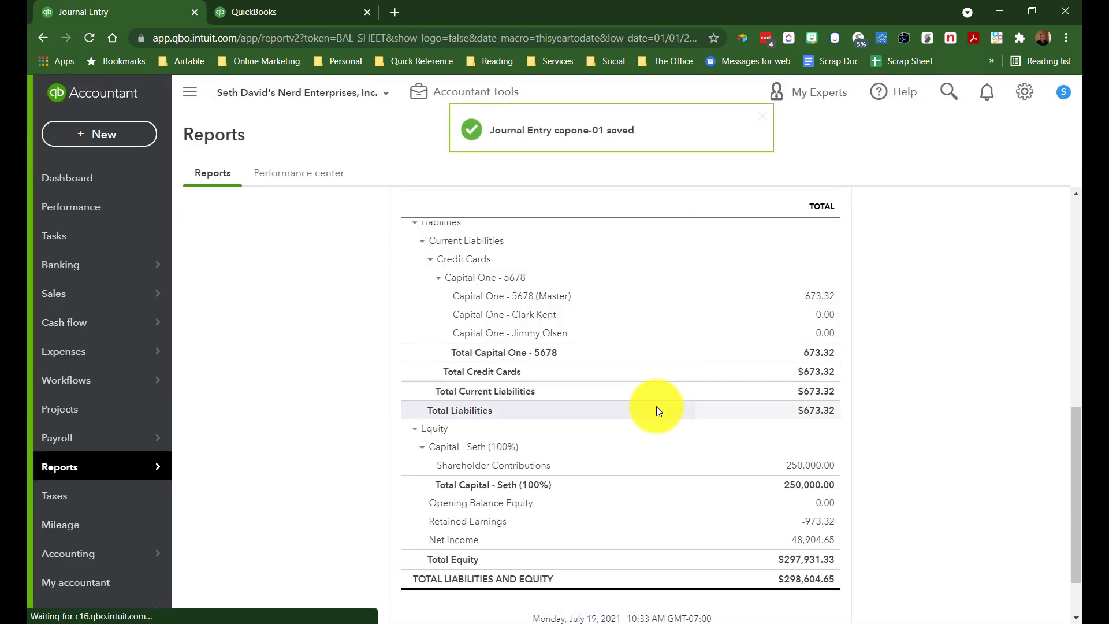